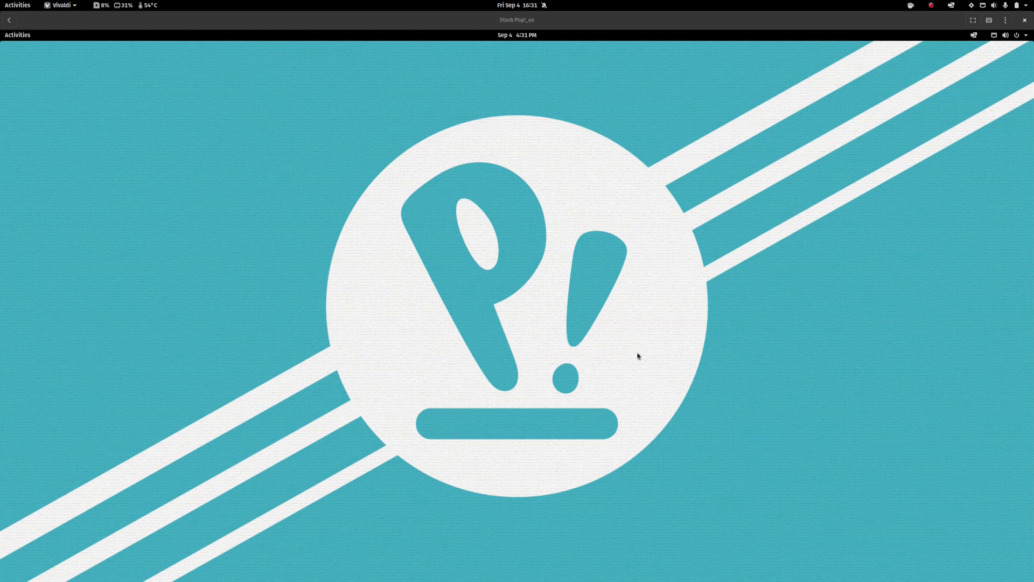
Focus the Pop!_OS virtual machine and open its Activities overview.
click(563, 350)
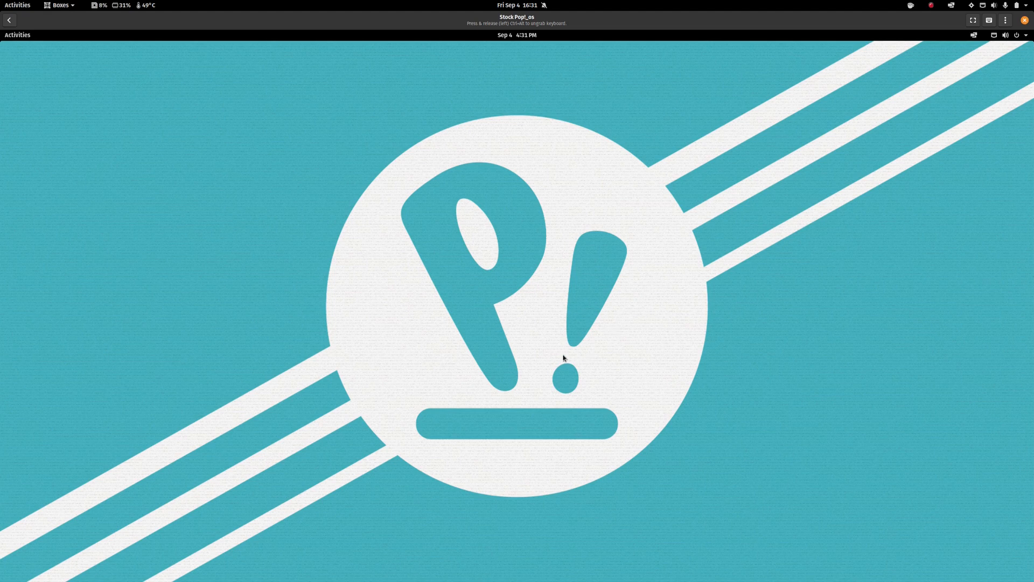
key(super)
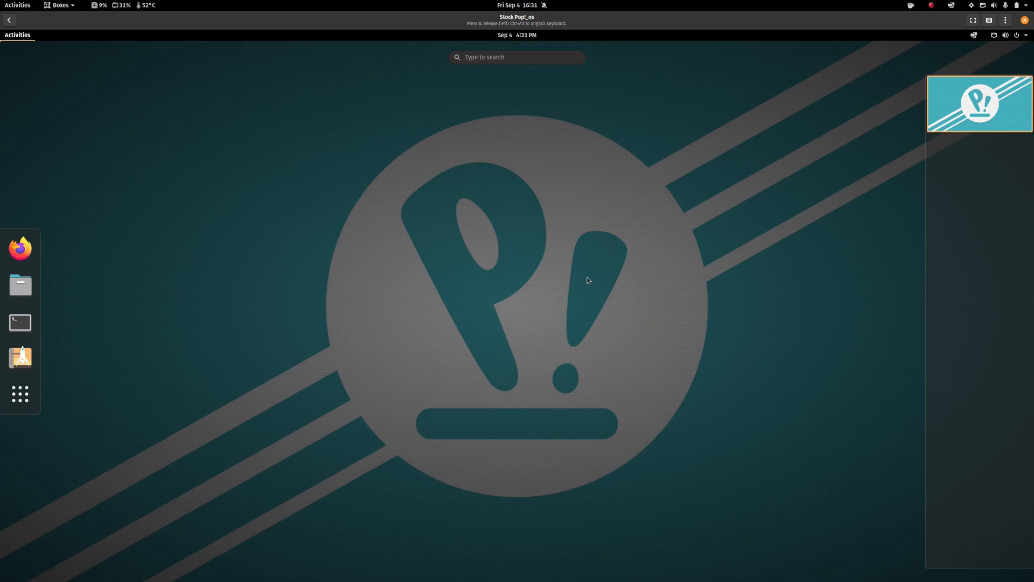
Try the Activities searches 'ge', 'ca' and 'on', then dismiss the overview.
text(geary)
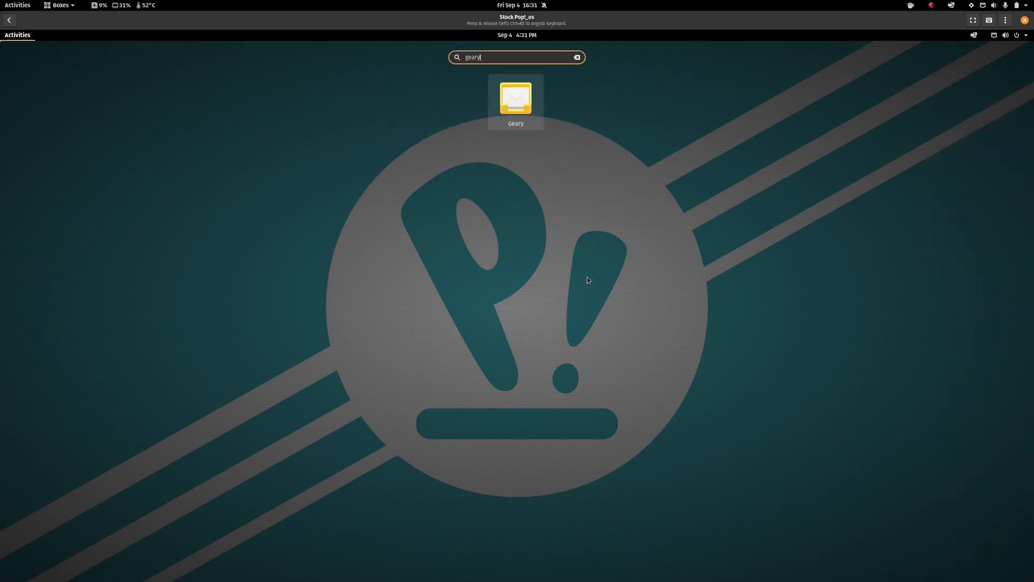
key(BackSpace)
key(BackSpace)
text(cal)
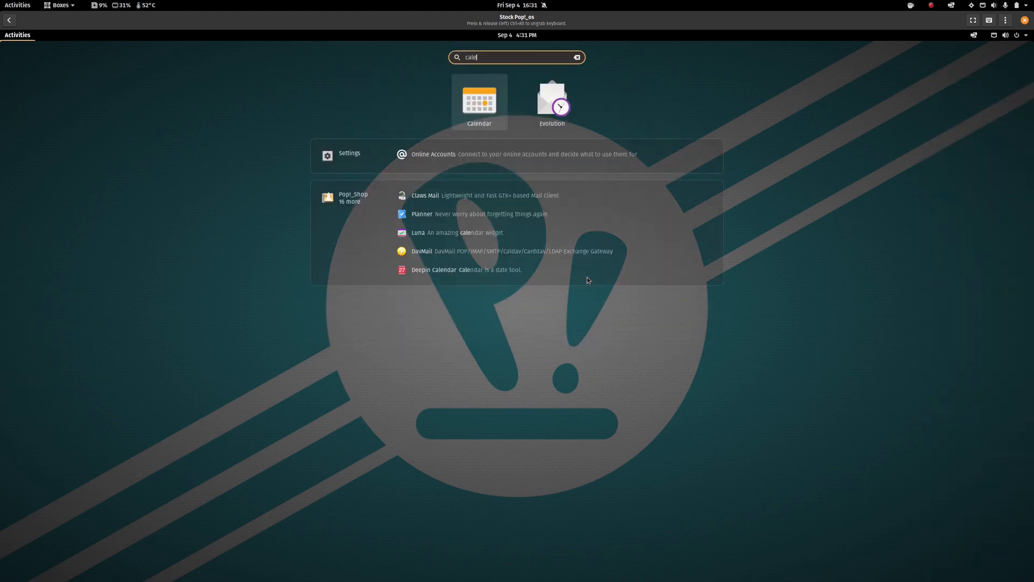
key(BackSpace)
text(on)
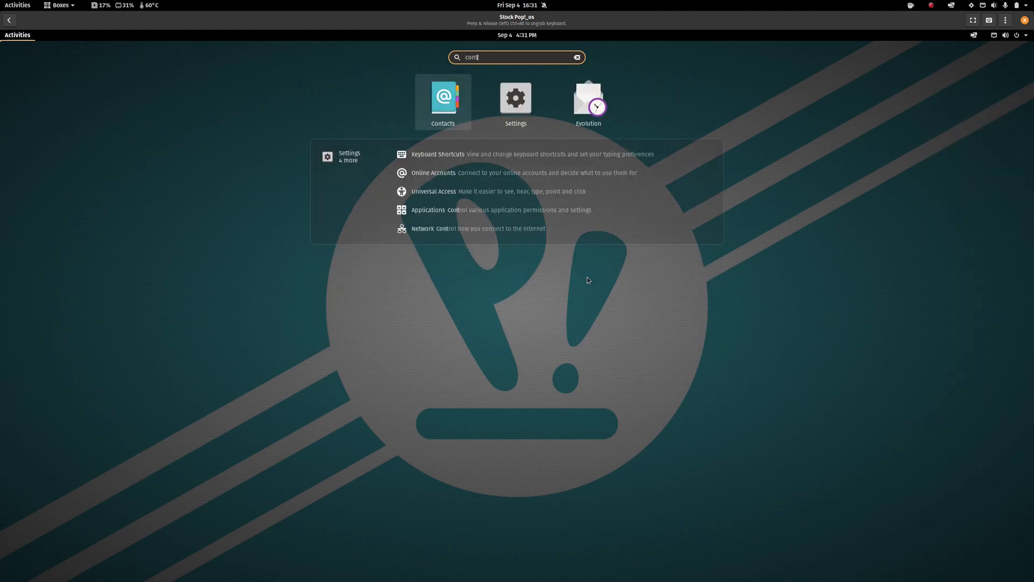
key(Escape)
key(Escape)
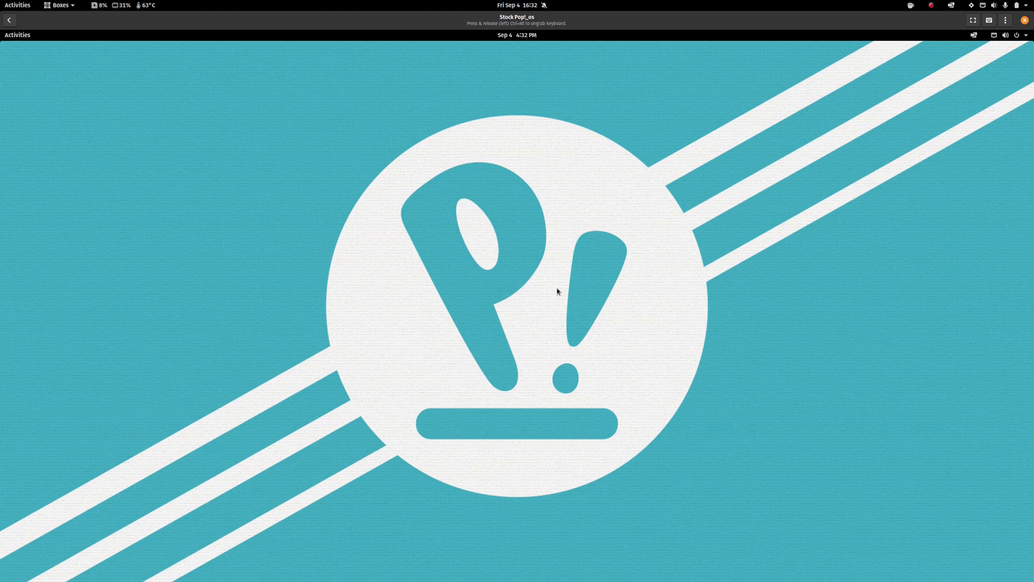
With the VM fullscreen, open Online Accounts via an 'online' search and expand all providers.
click(972, 20)
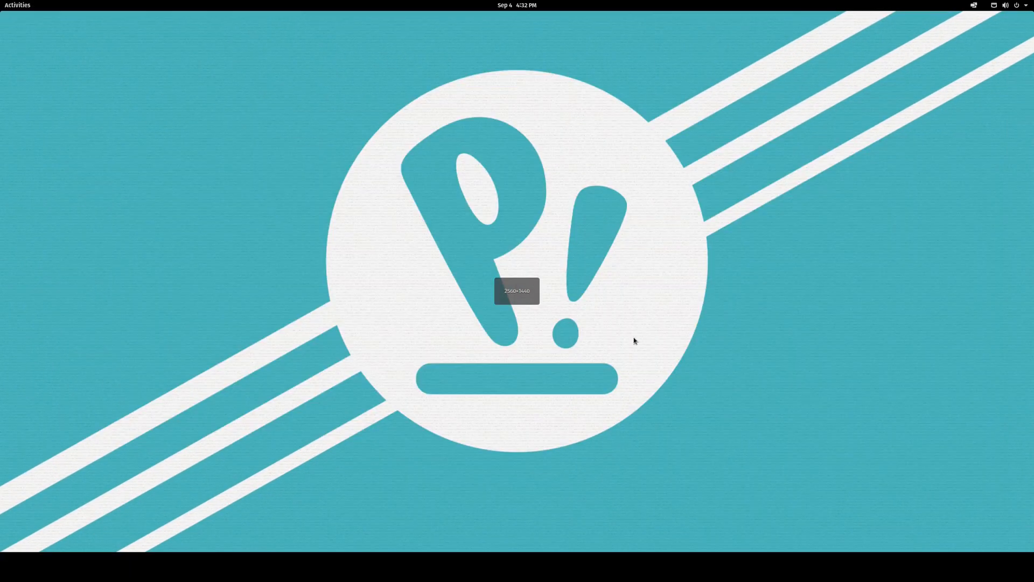
key(super)
text(online)
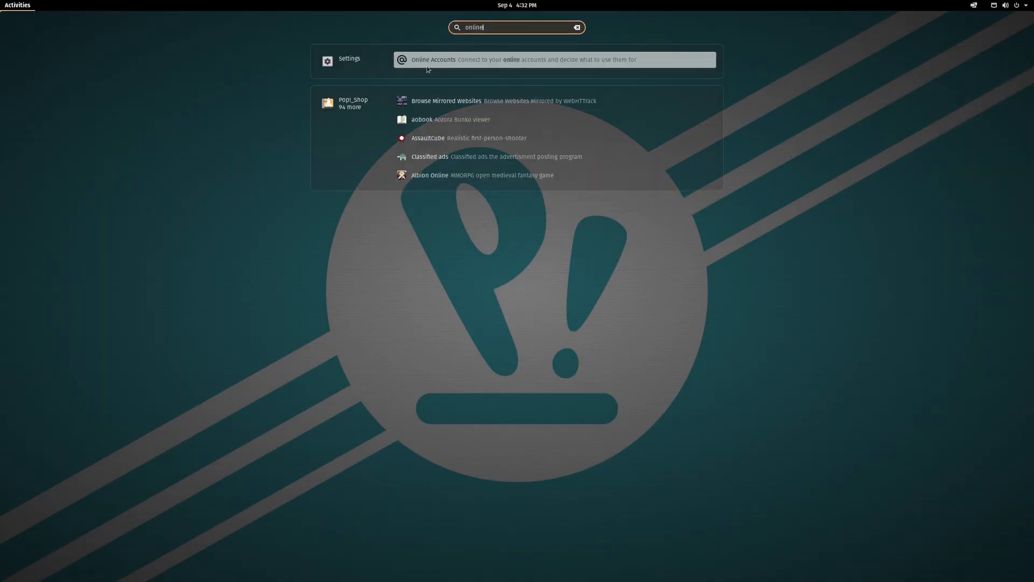
click(478, 63)
drag(606, 134, 570, 71)
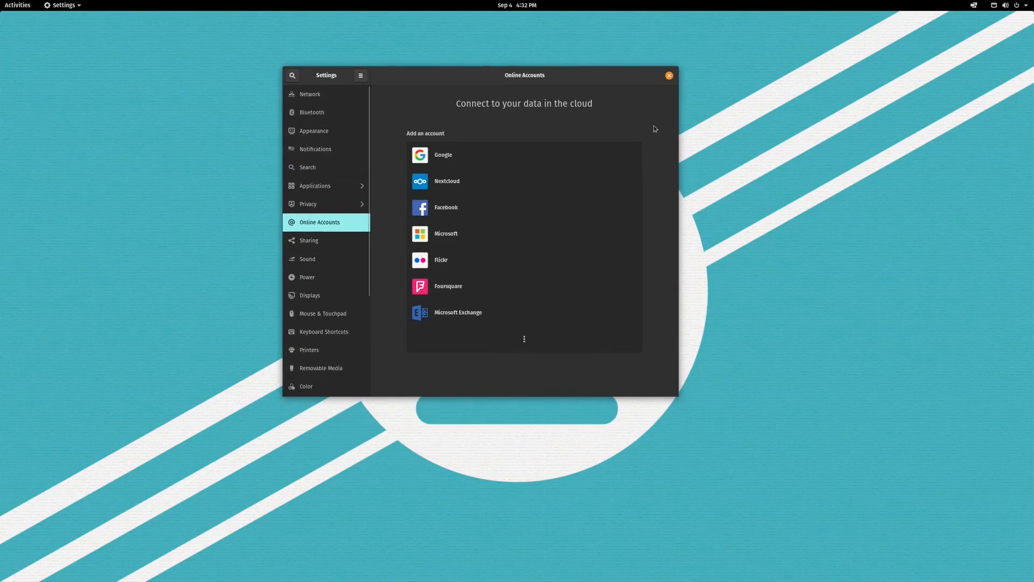
click(525, 339)
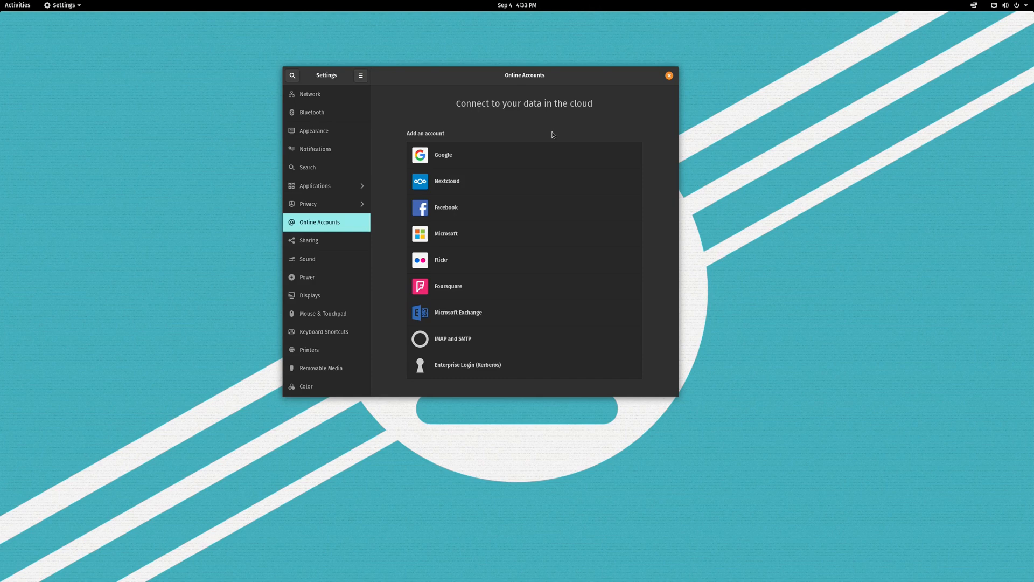
drag(526, 79, 504, 93)
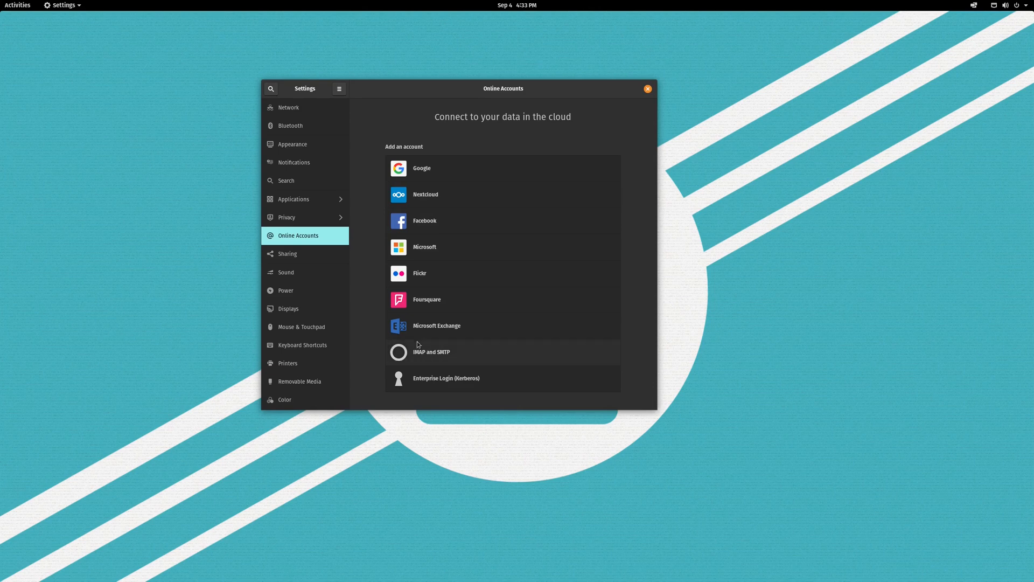
Start an IMAP and SMTP account by entering the user's e-mail address.
click(444, 358)
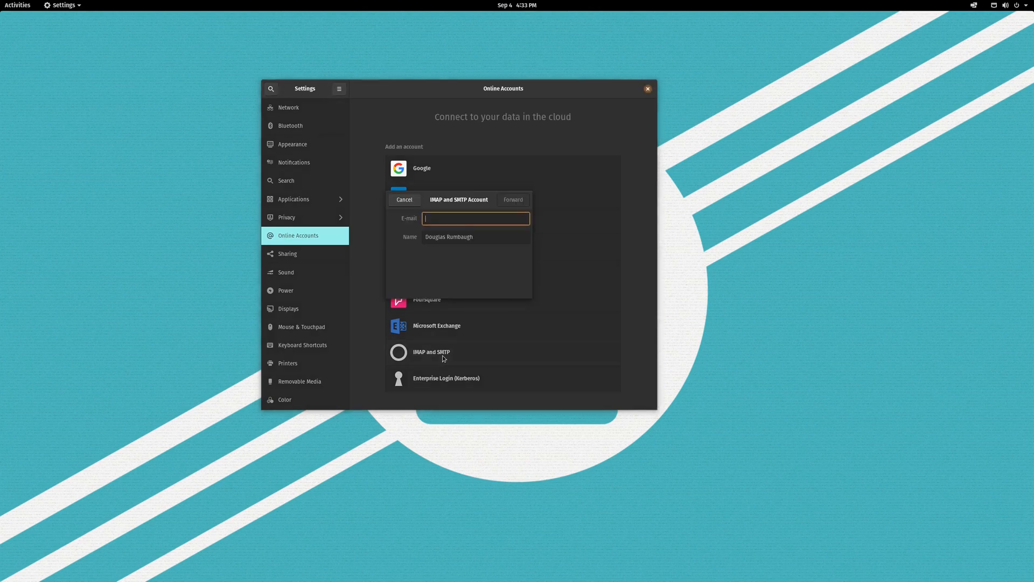
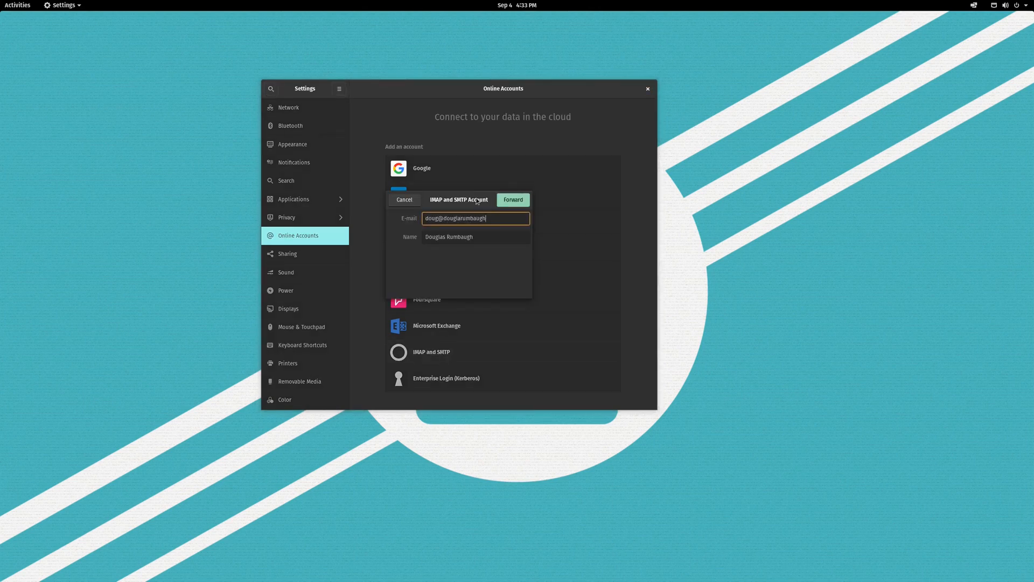
click(501, 205)
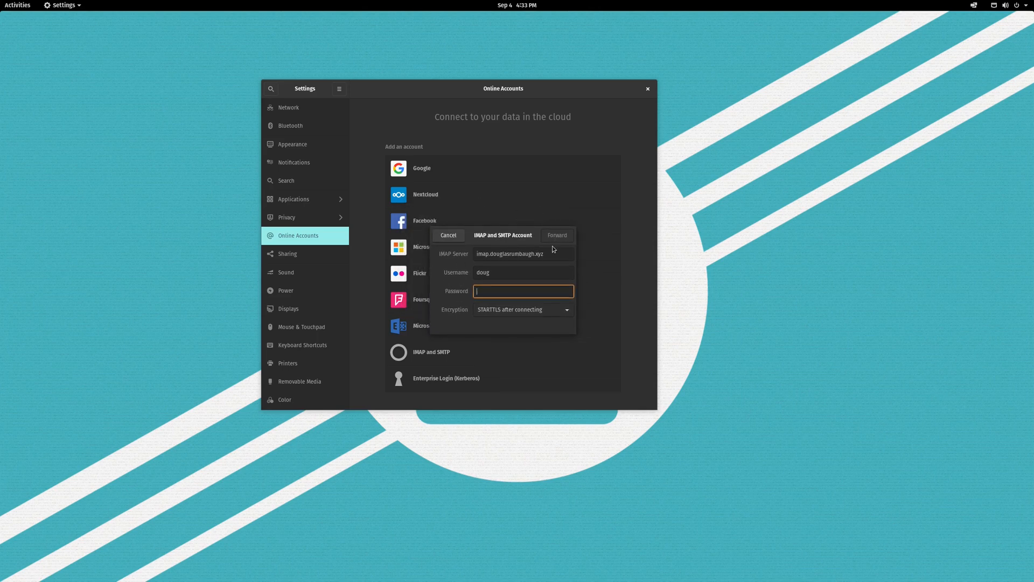
Set the IMAP server to imap.privateemail.com, username to the full address, and the password.
drag(558, 254, 447, 260)
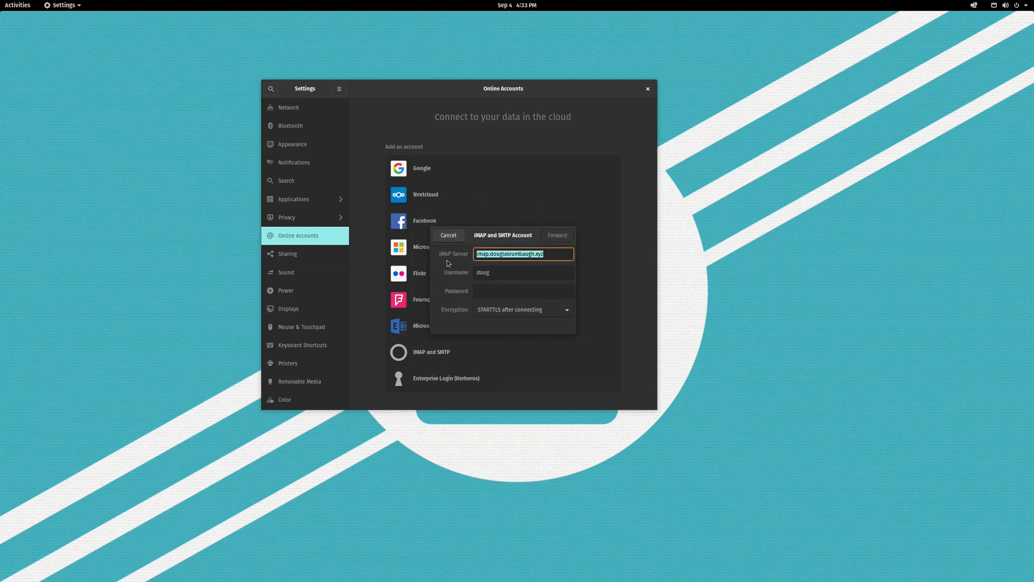
drag(553, 254, 488, 254)
key(BackSpace)
text(privateemail.com)
key(Tab)
key(Tab)
click(513, 268)
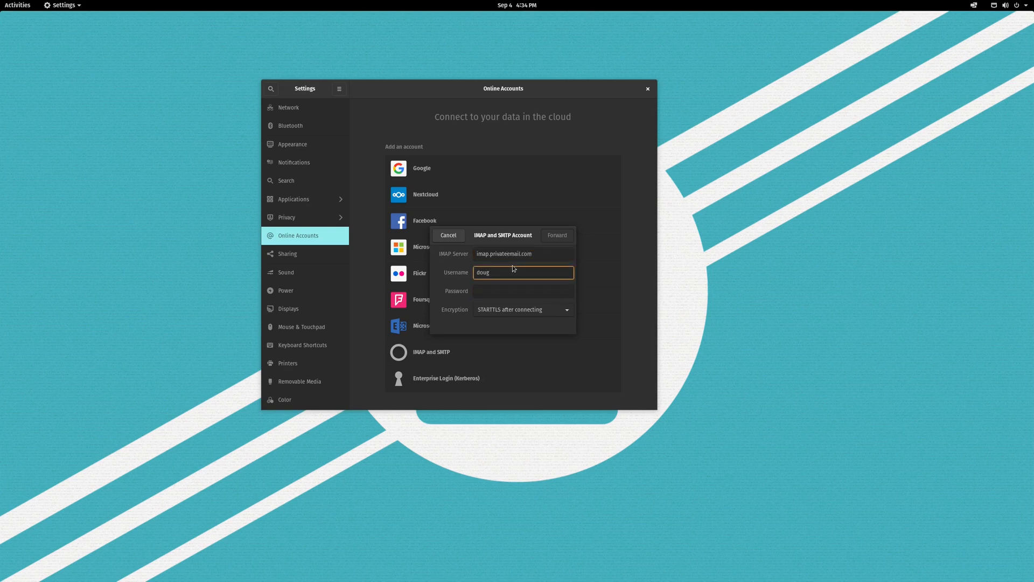
key(Tab)
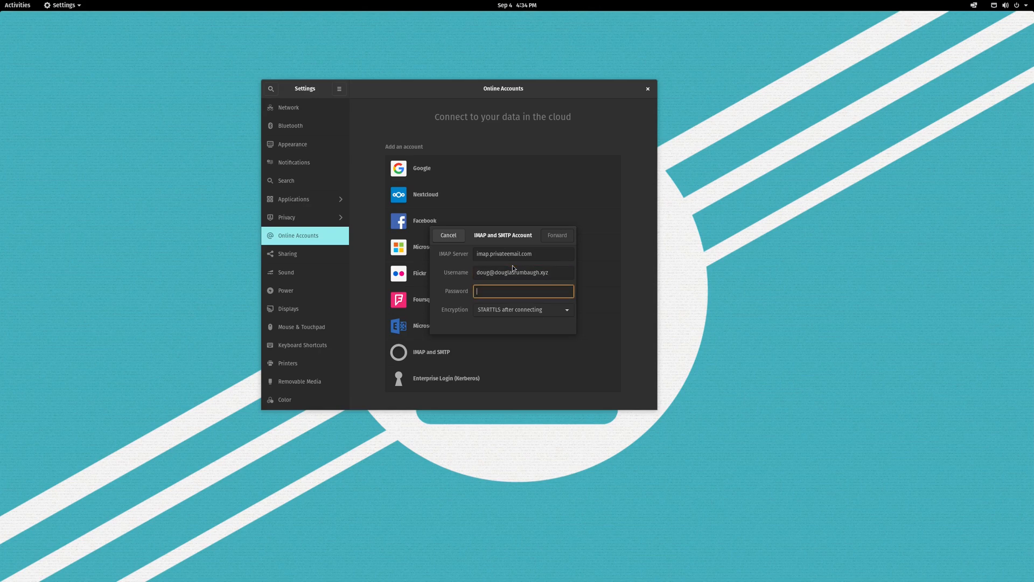
Change the SMTP server to smtp.privateemail.com.
click(569, 237)
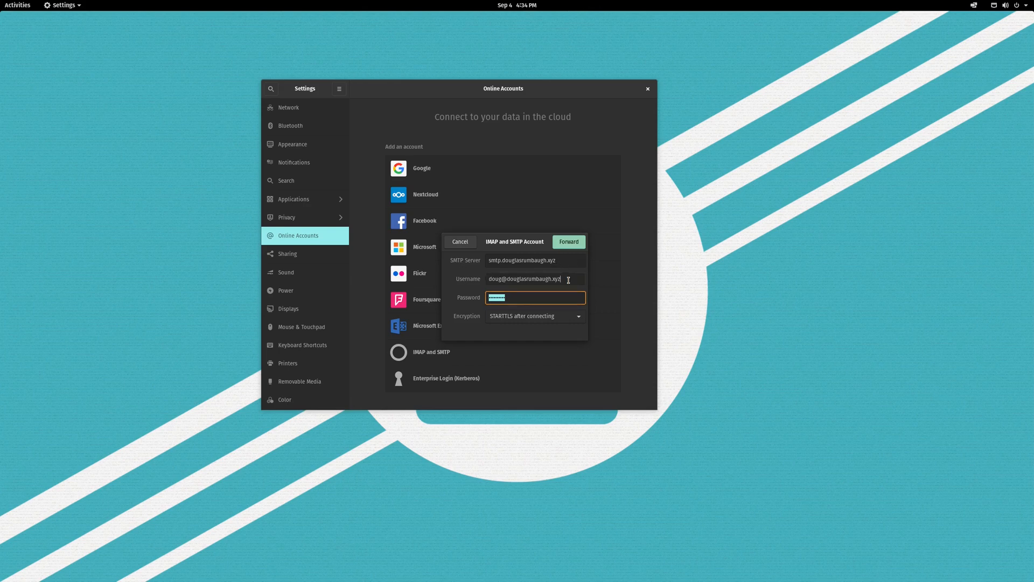
drag(569, 281, 459, 282)
drag(527, 296, 502, 261)
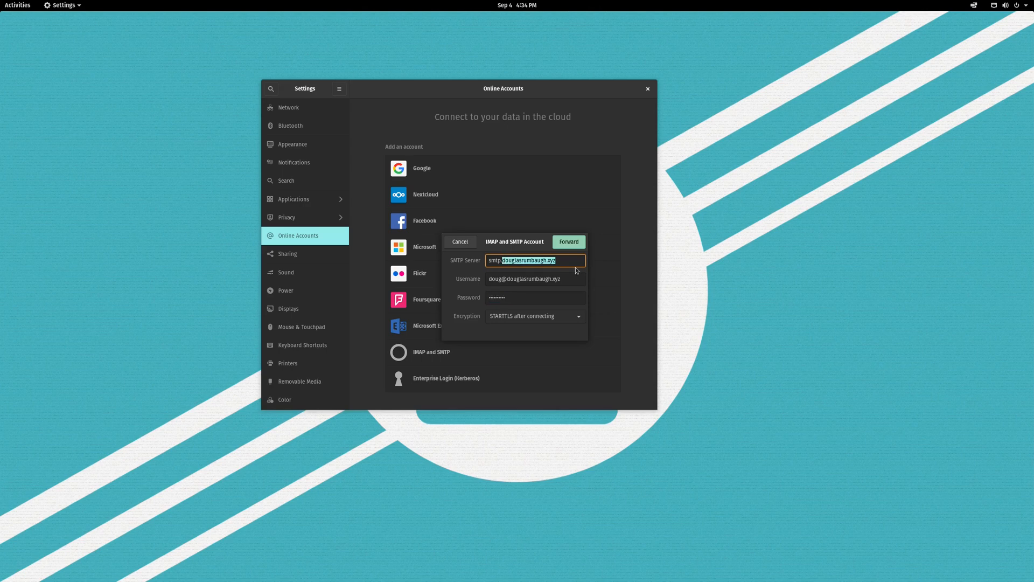
key(BackSpace)
text(privateemail.com)
Finish creating the account, close its details, and move Settings to the right.
click(574, 243)
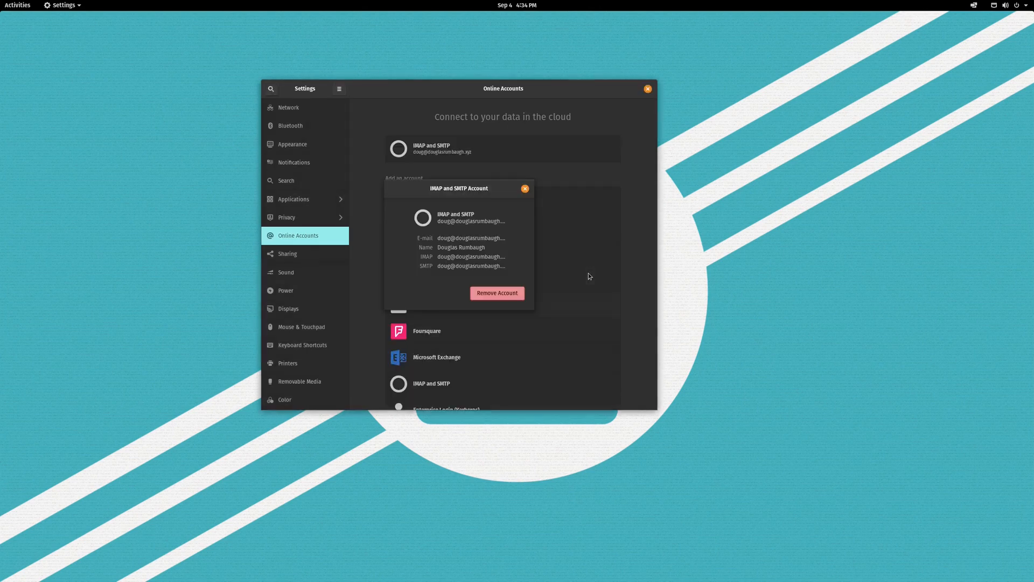
click(525, 189)
drag(461, 86, 732, 66)
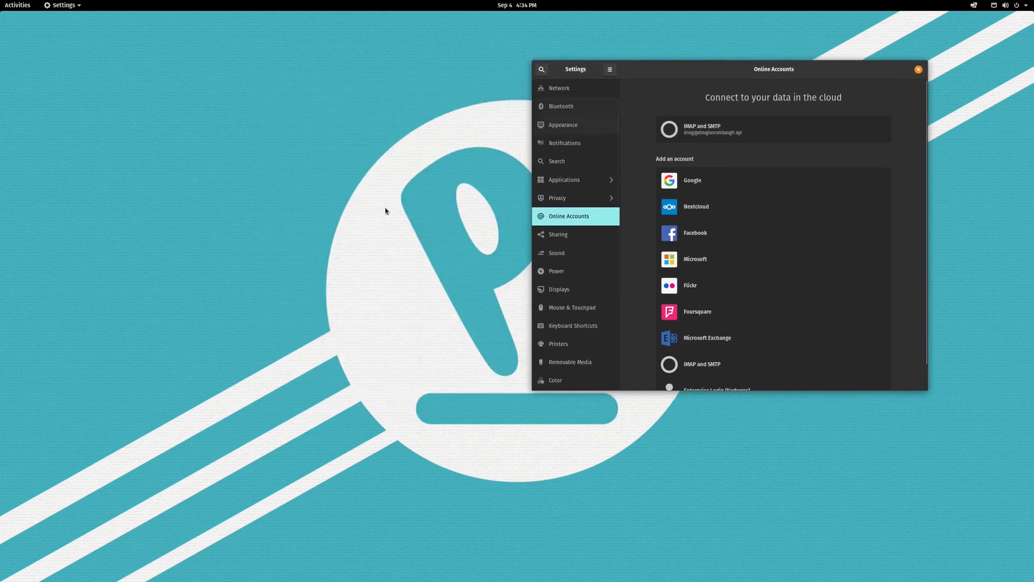
Launch Geary from an Activities search for 'gear' and move its window up and left.
key(super)
text(gear)
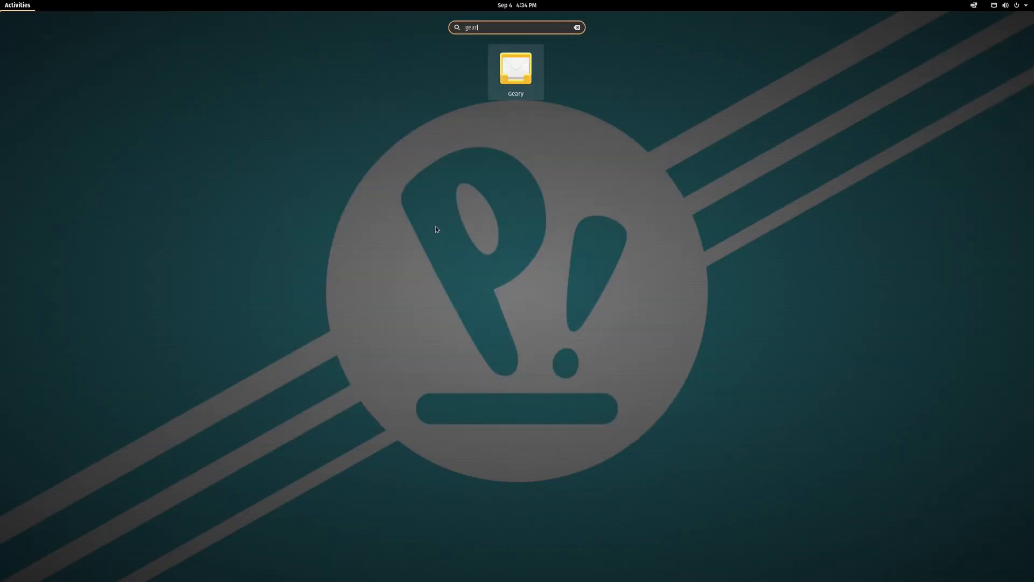
key(Return)
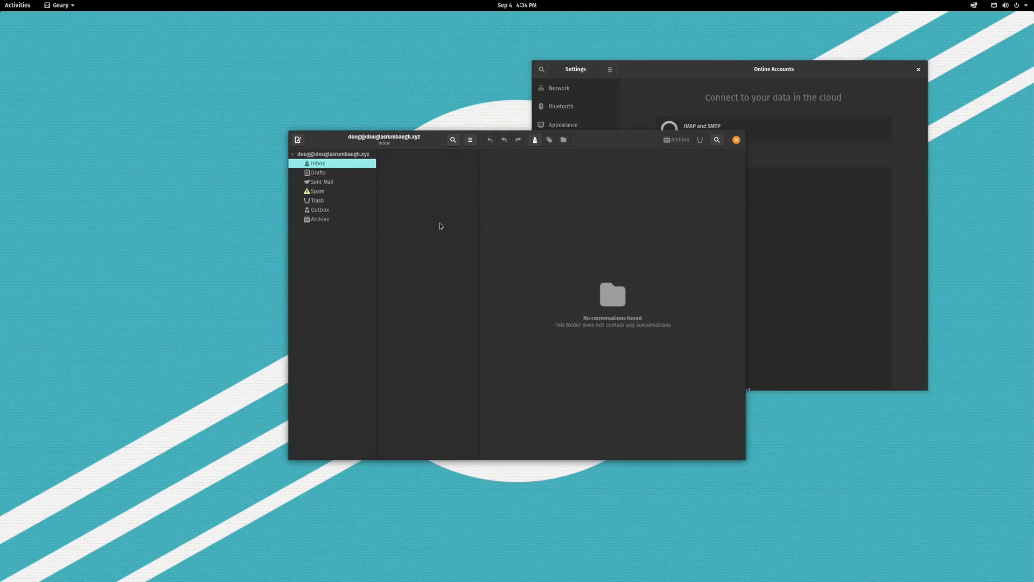
drag(379, 136, 309, 104)
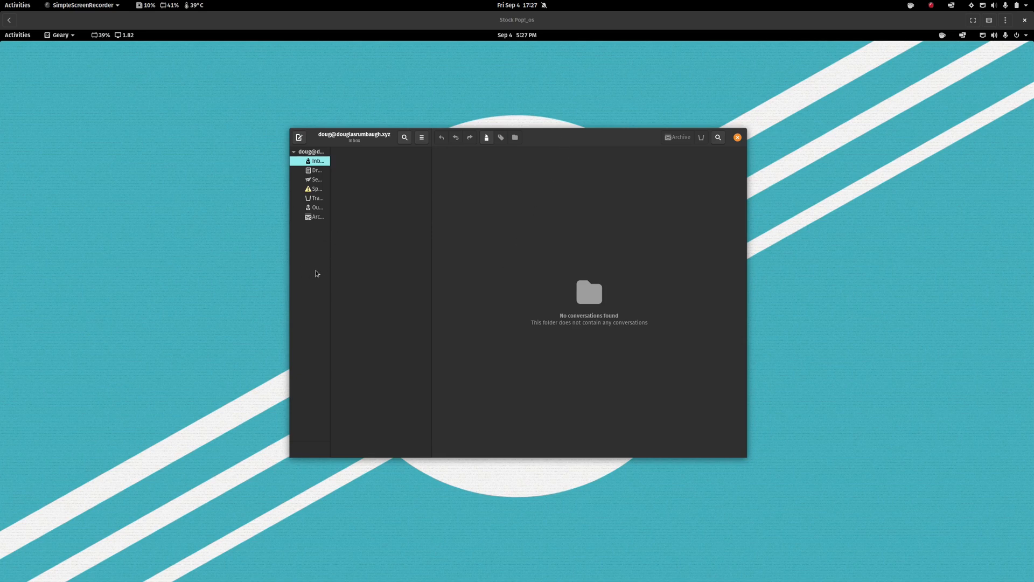
Widen Geary's conversation list and folder sidebar so folder names display fully.
click(318, 171)
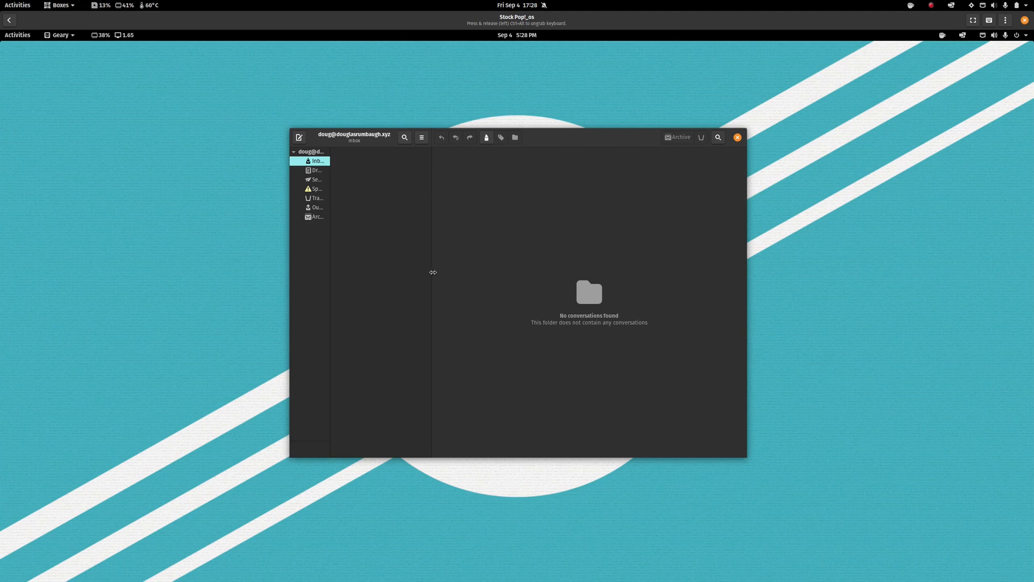
drag(433, 273, 506, 273)
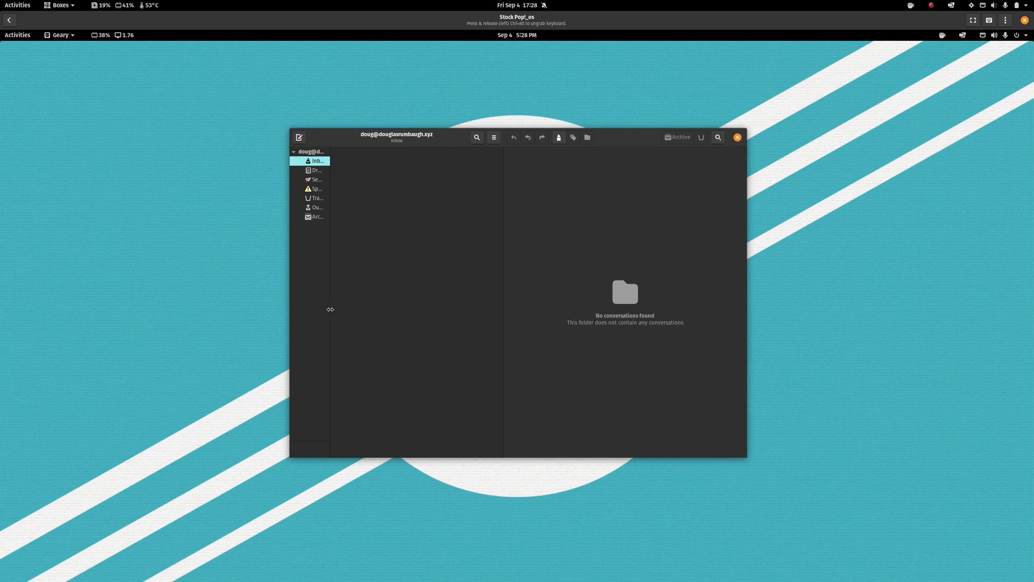
drag(330, 309, 389, 313)
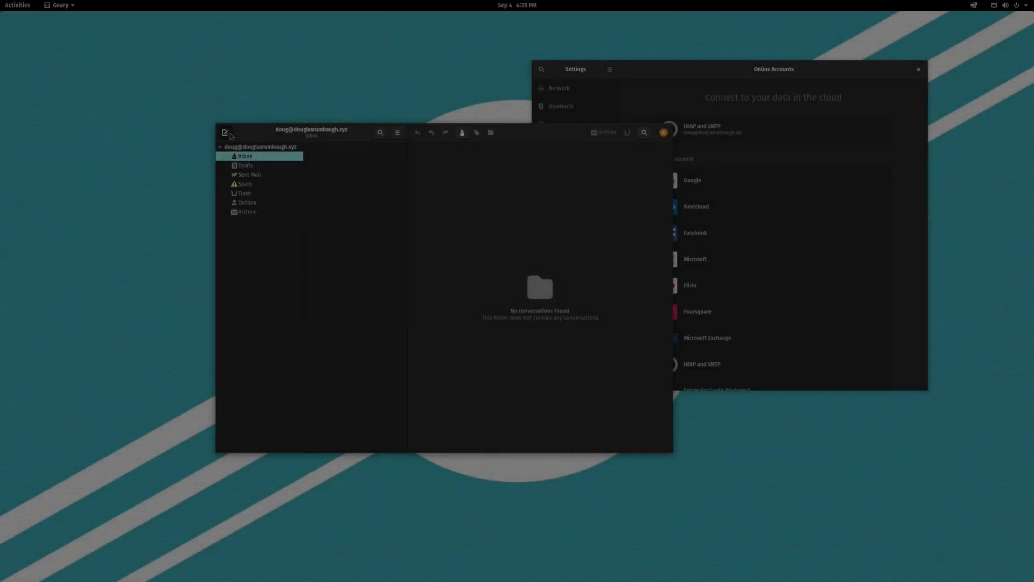
Send a message with subject 'Test' and filler body to the site's contact address, then show the webmail.
click(225, 133)
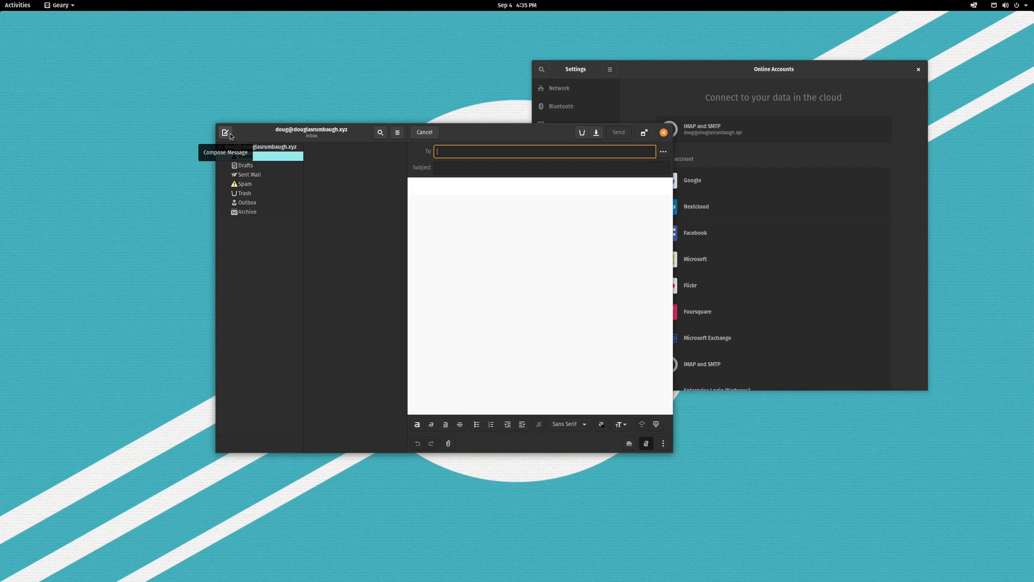
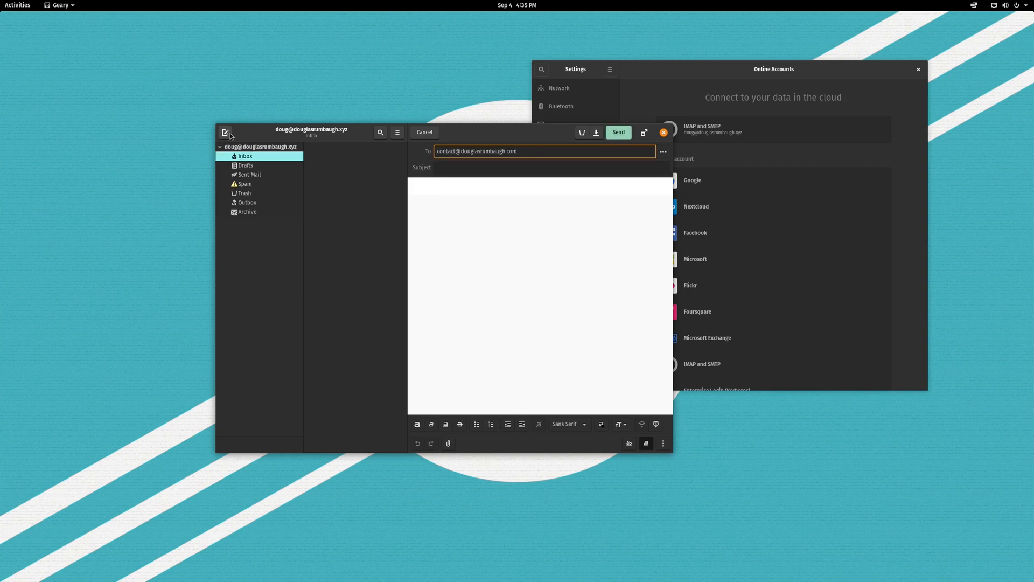
key(Tab)
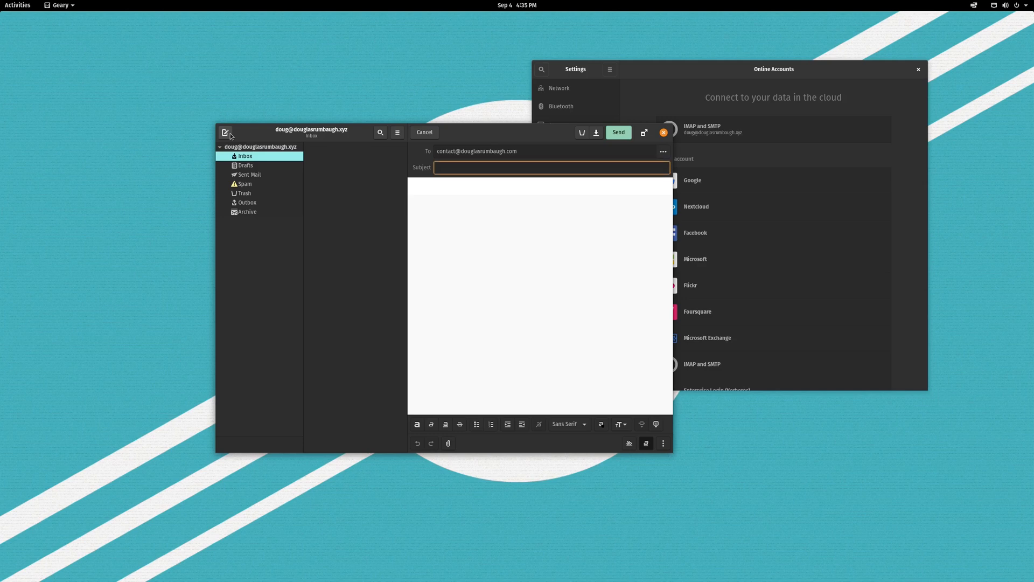
text(Test)
key(Tab)
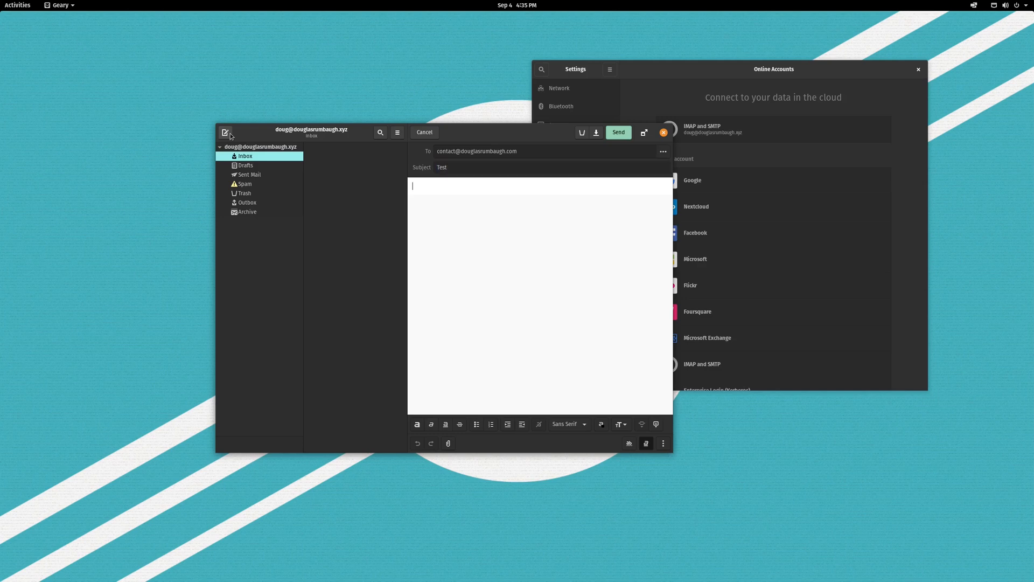
text(tesatkafdj;alsfja;lkjfa)
click(627, 135)
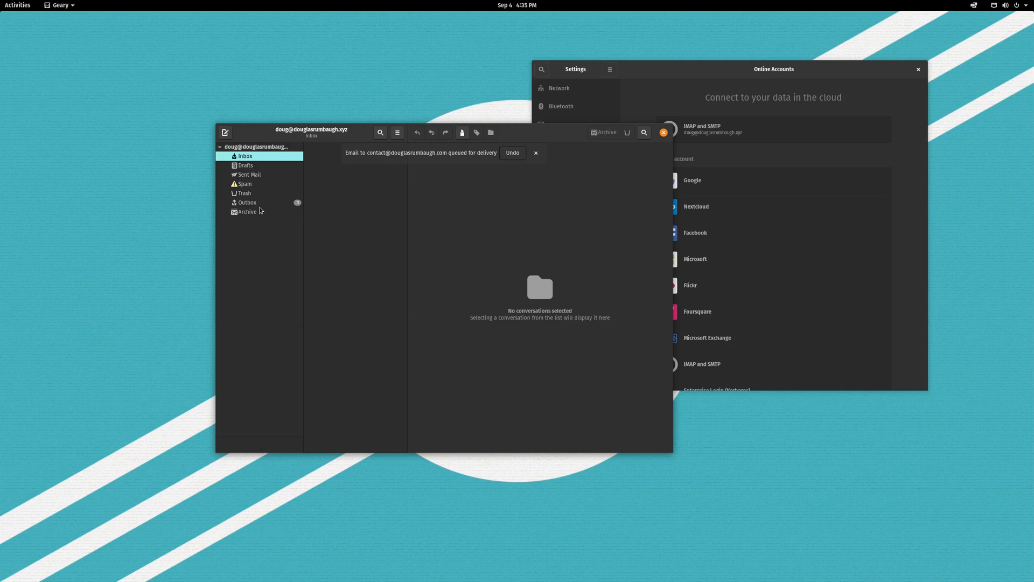
drag(534, 132, 517, 150)
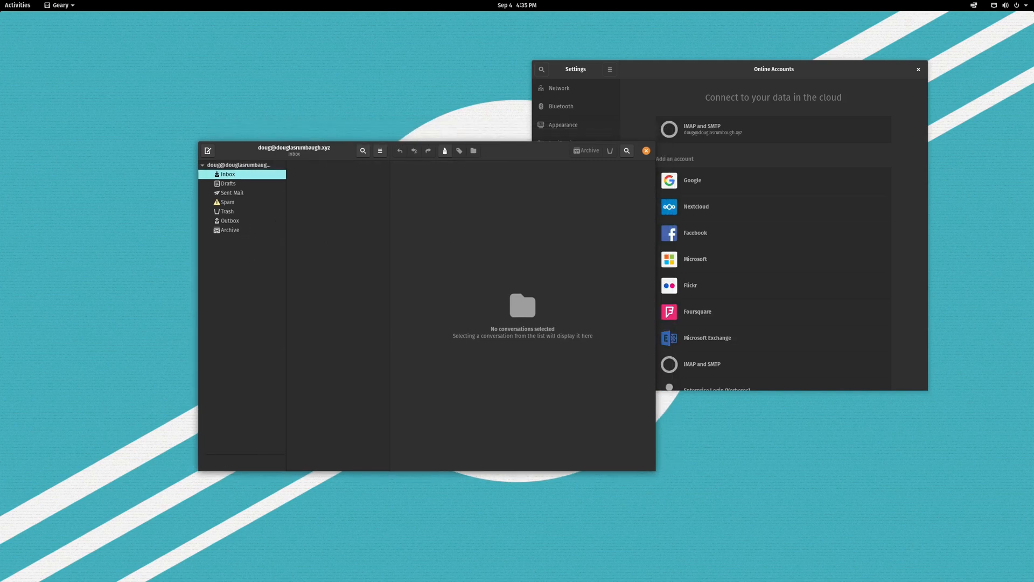
drag(1033, 103, 376, 112)
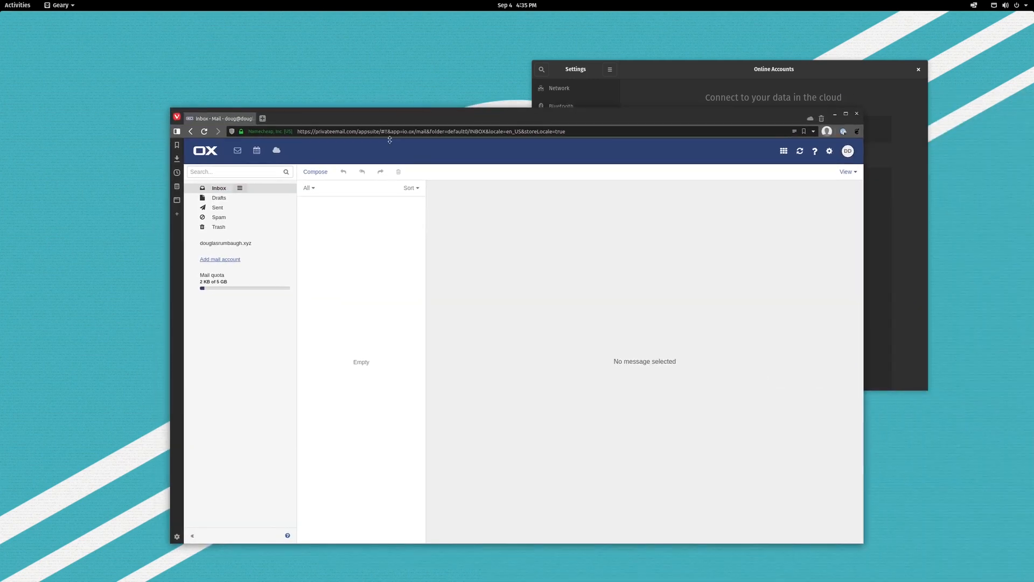
Open the Sent folder in the OX webmail sidebar to confirm the test message.
click(231, 208)
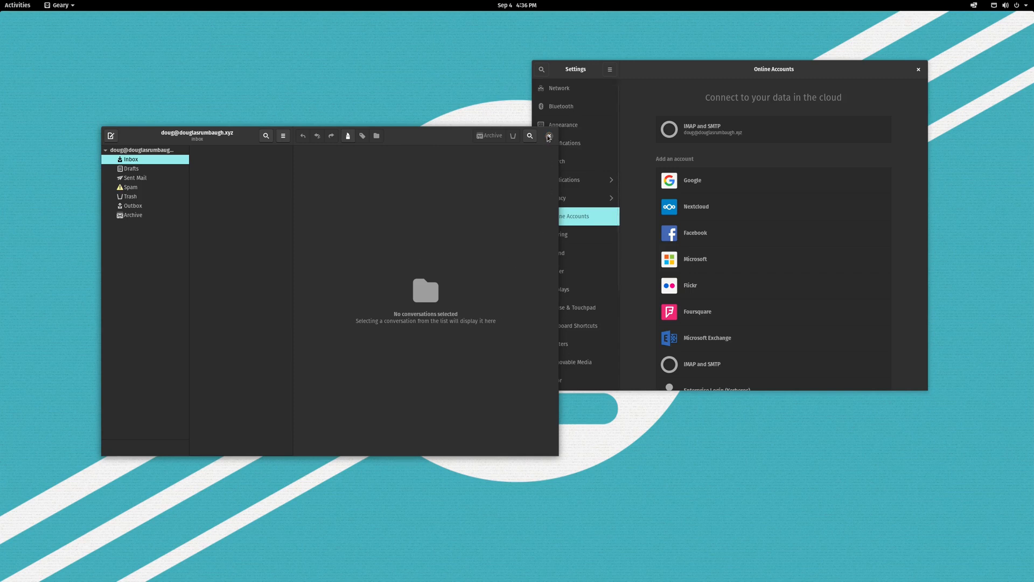
Close Geary, scroll through the Online Accounts provider list, and open Activities to search.
click(549, 136)
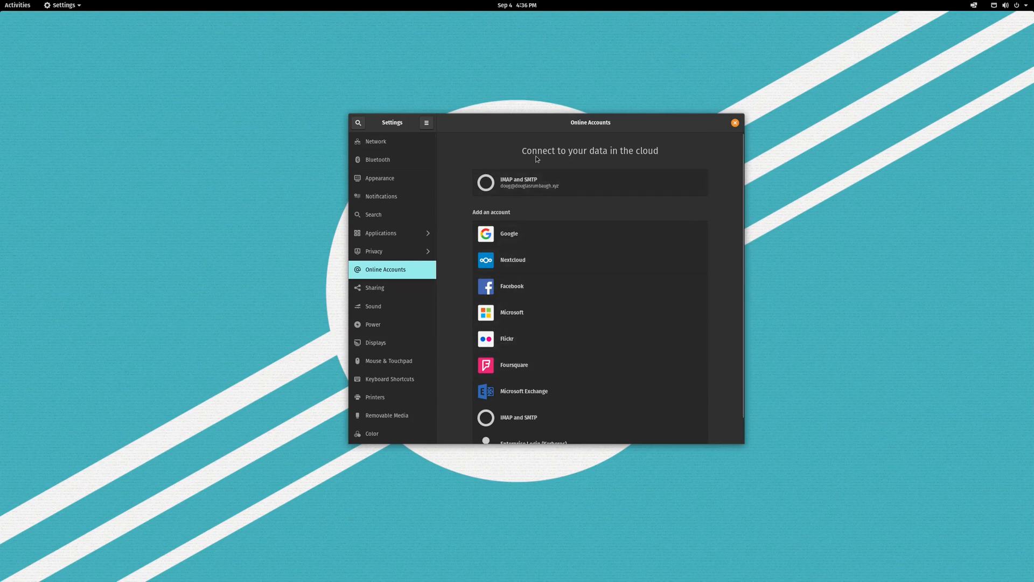
scroll(607, 307, down, 1)
scroll(563, 274, up, 1)
scroll(567, 281, down, 1)
scroll(576, 264, up, 1)
scroll(578, 403, down, 1)
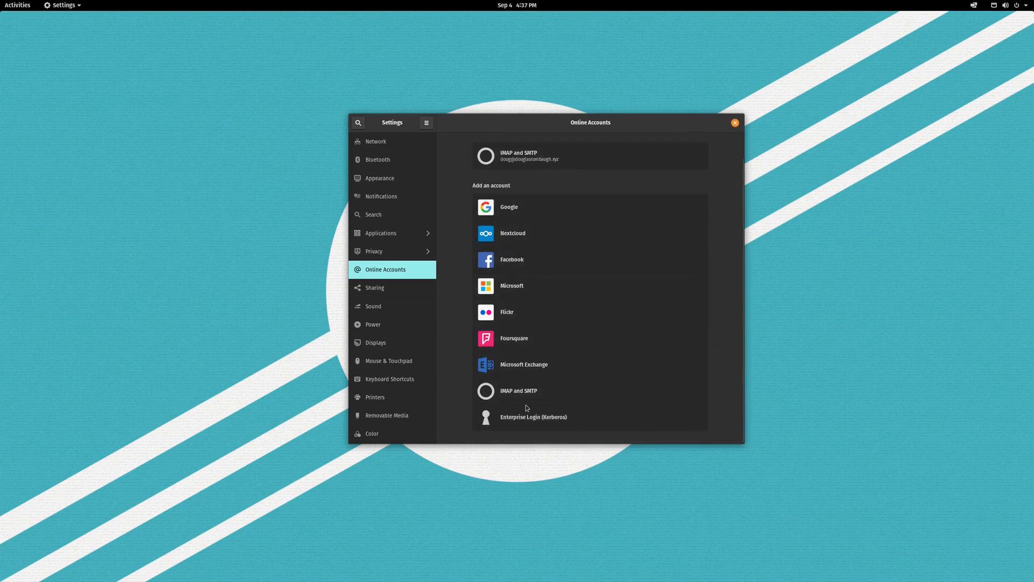
scroll(570, 384, up, 1)
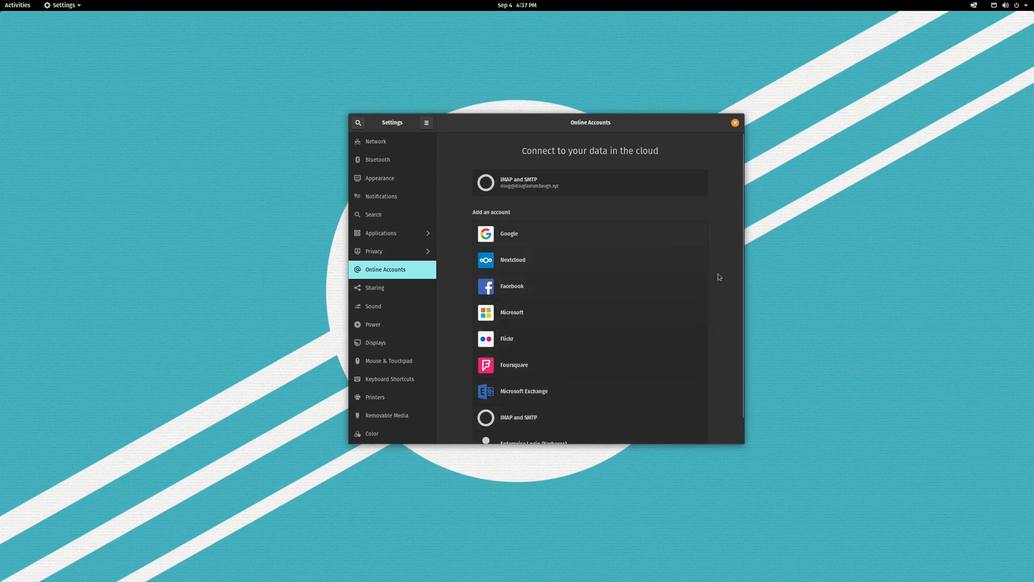
scroll(665, 304, down, 1)
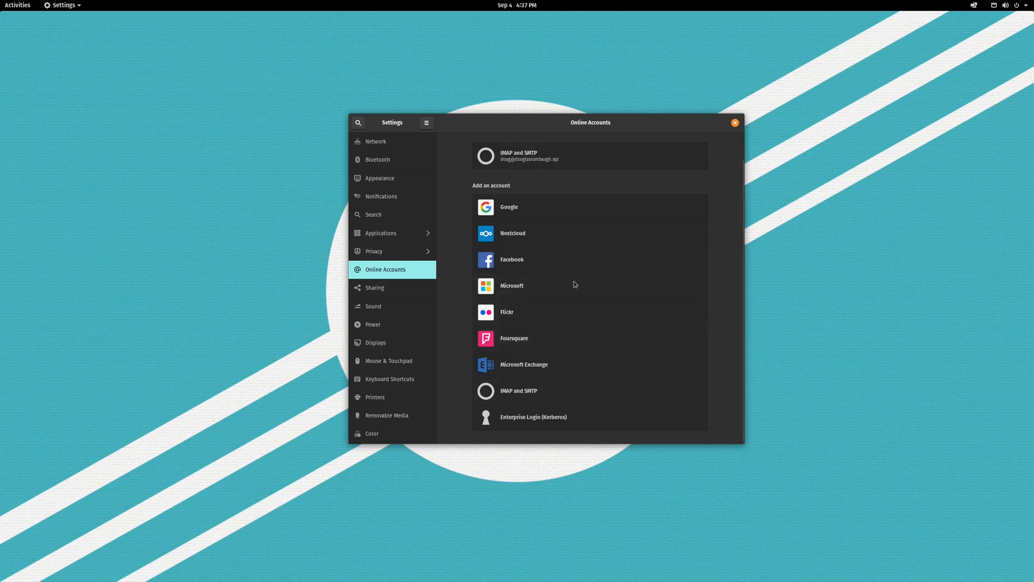
key(super)
Launch Calendar and open Manage Calendars' Add Calendar form at its import-from-URL field.
text(cale)
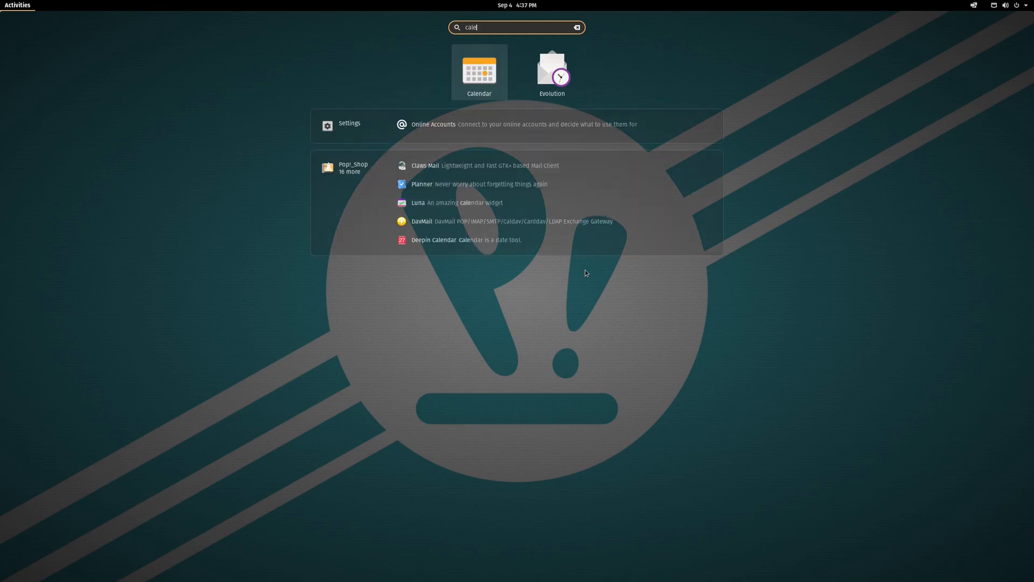
key(Return)
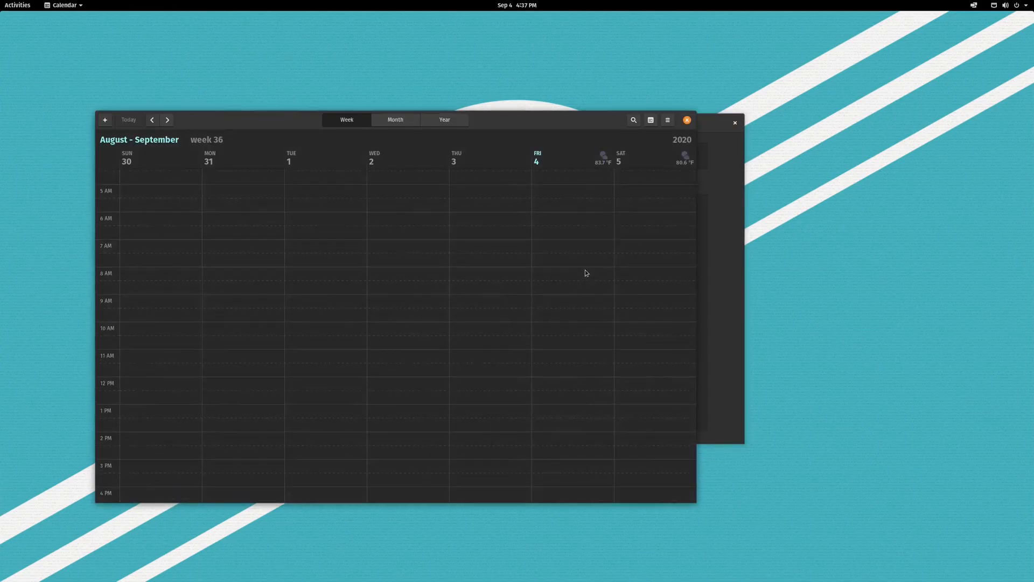
click(704, 140)
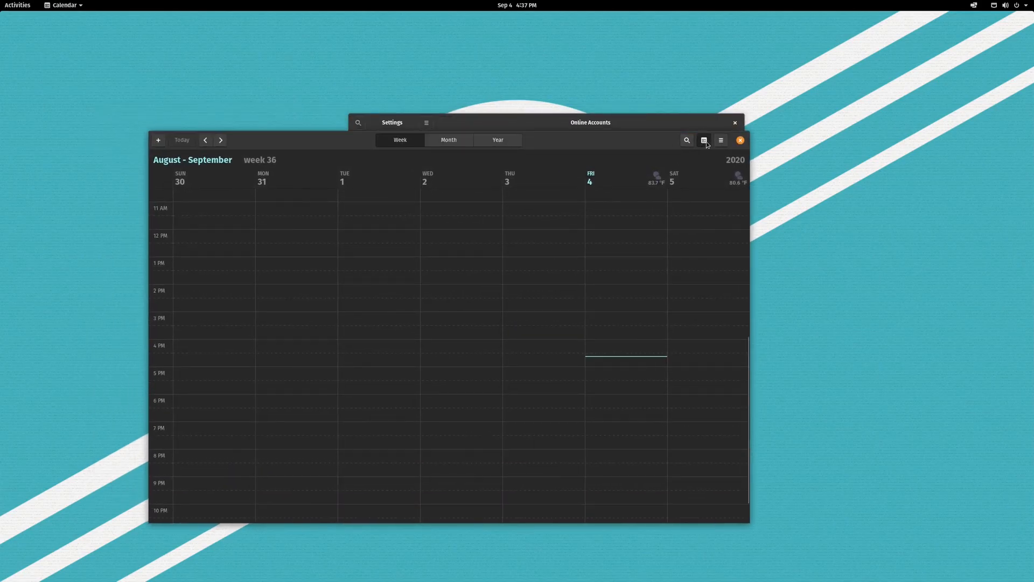
click(673, 203)
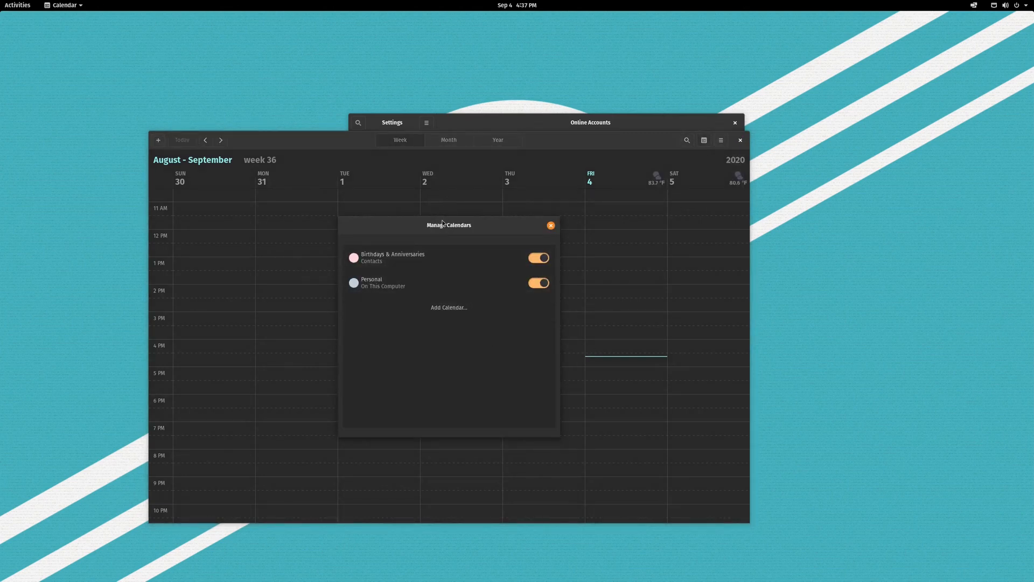
click(450, 308)
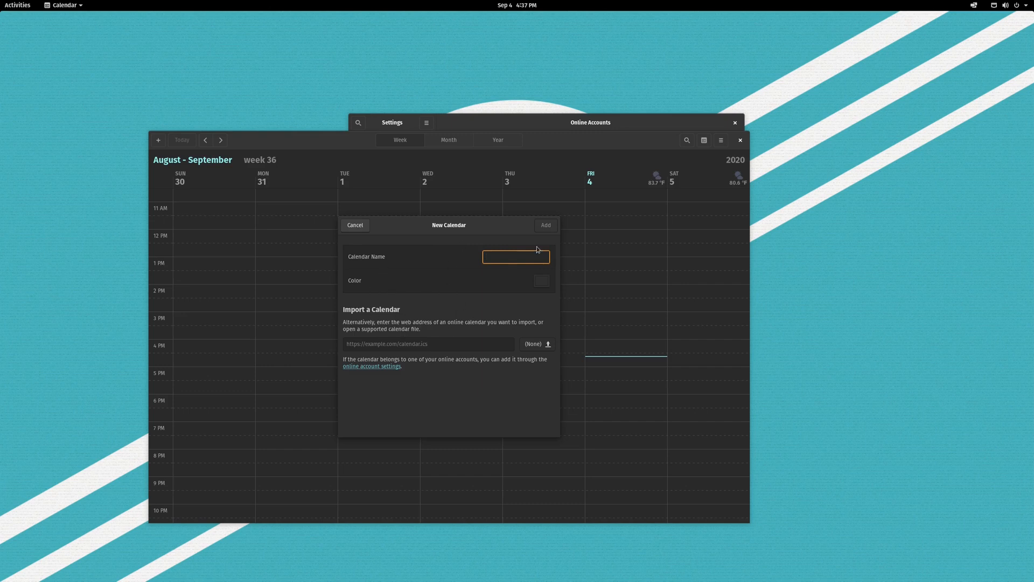
click(479, 344)
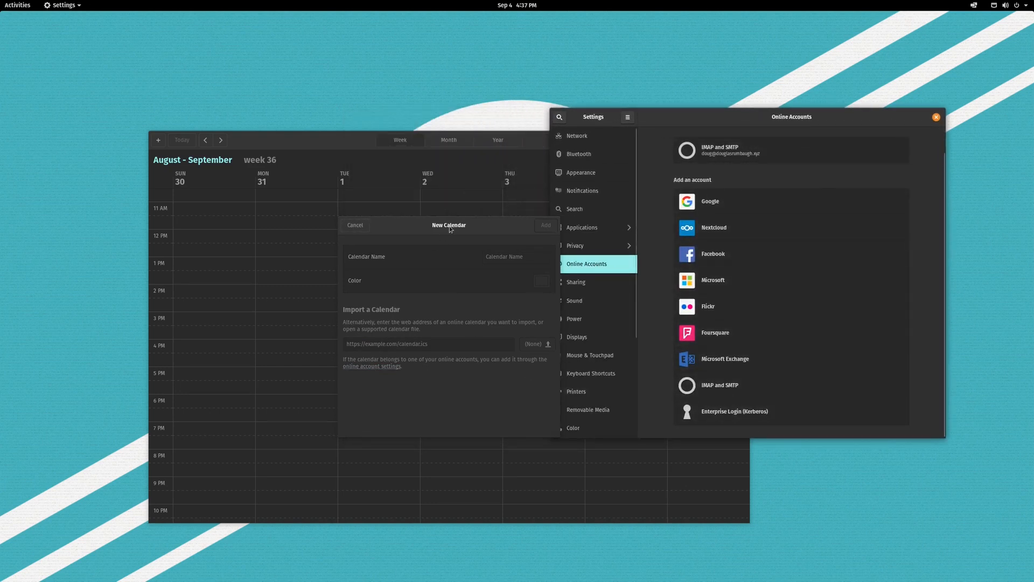
Dismiss the Flickr account sign-in in the Online Accounts settings window.
drag(450, 228, 362, 256)
click(849, 308)
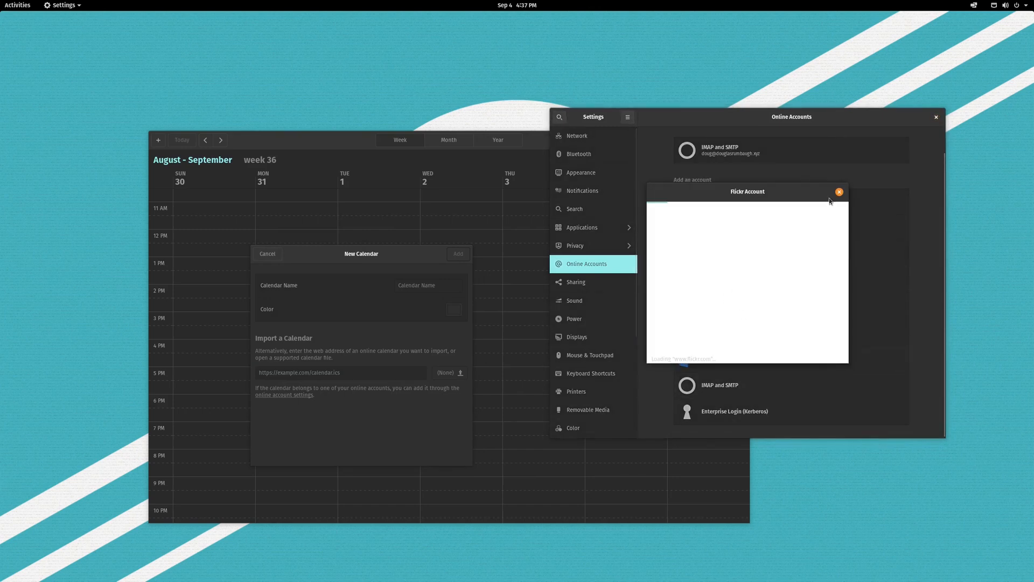
click(839, 192)
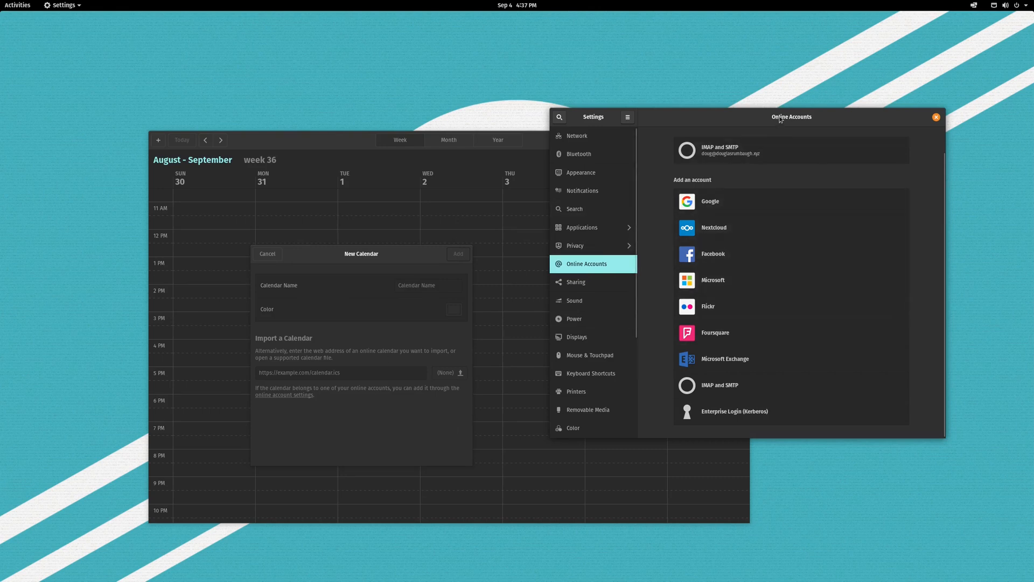
drag(779, 115, 833, 135)
Cancel the New Calendar form and close Manage Calendars, leaving the week 36 view.
click(370, 258)
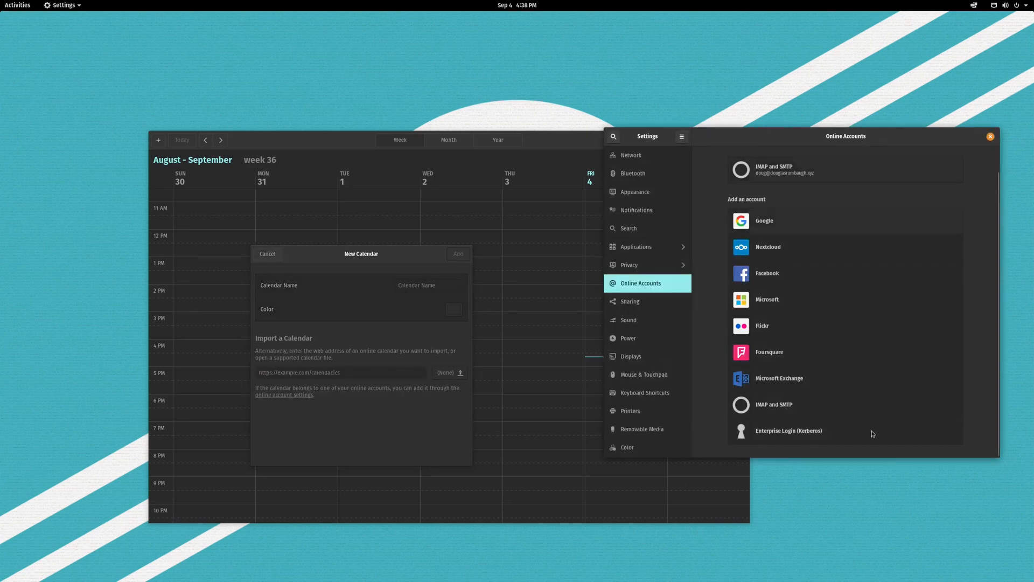
click(558, 139)
click(898, 146)
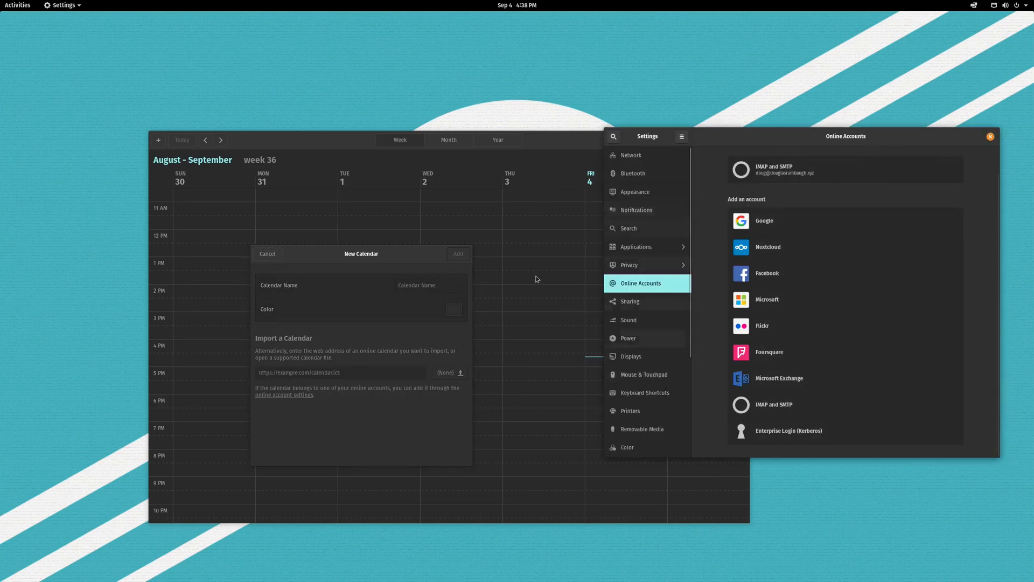
click(576, 145)
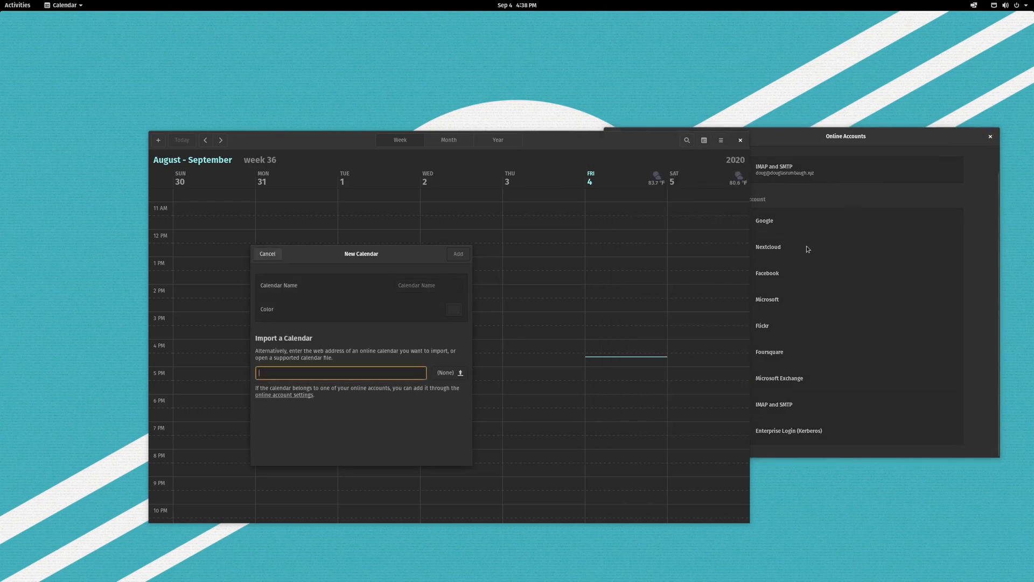
click(270, 254)
click(463, 254)
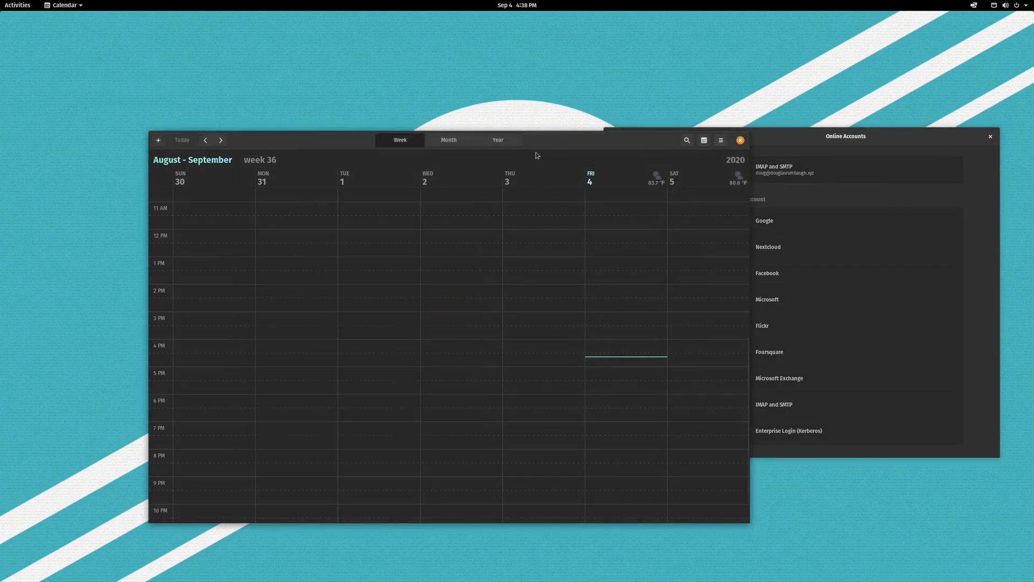
drag(309, 142, 448, 115)
Run sudo apt-get install evolution in a terminal, see 3.36.4 is already newest, then exit.
key(super+t)
text(sudo apt)
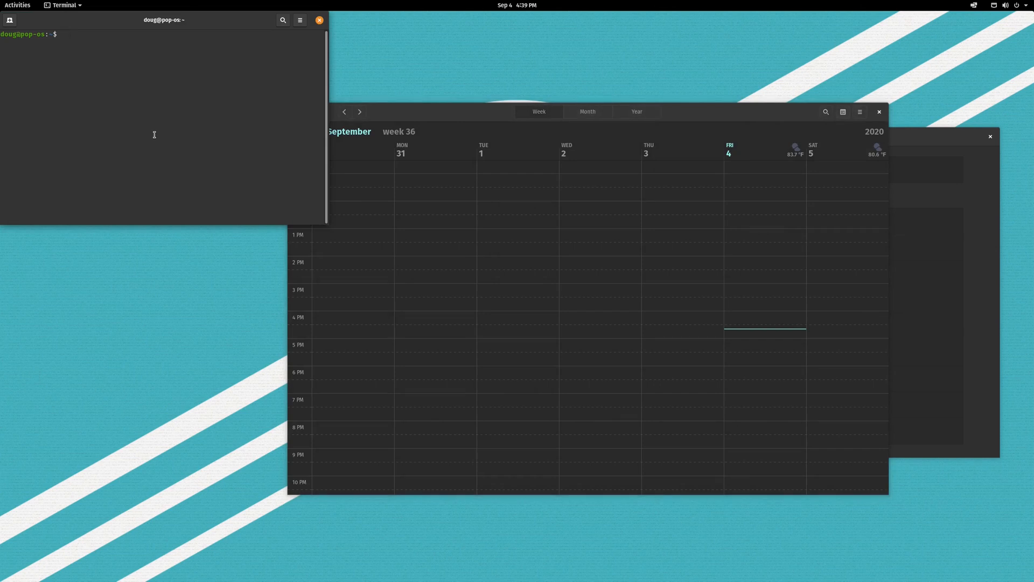
text(-get u)
text(nstall evolution)
drag(125, 22, 375, 172)
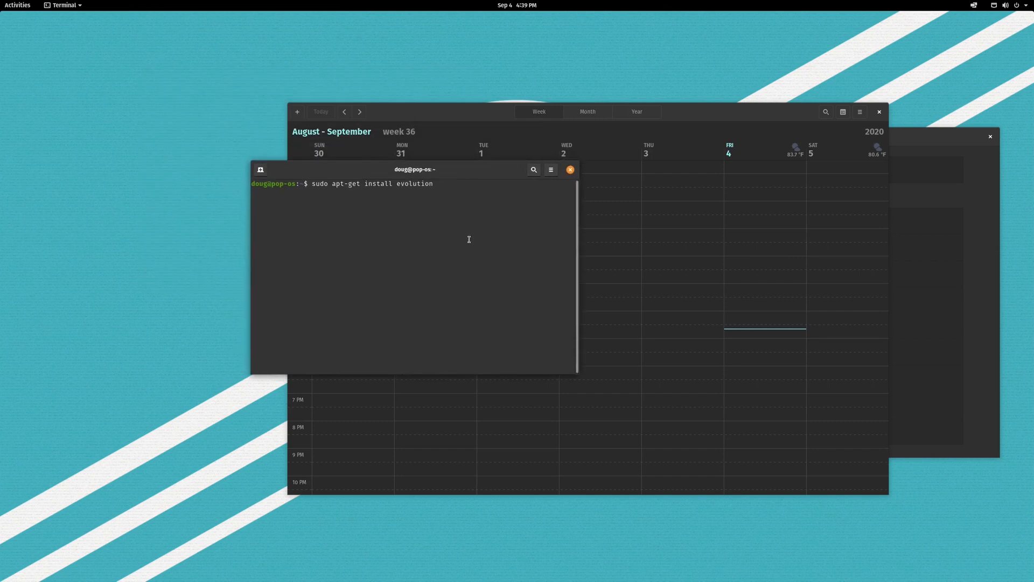
key(ctrl+plus)
key(ctrl+plus)
key(ctrl+plus)
key(ctrl+plus)
drag(577, 373, 832, 419)
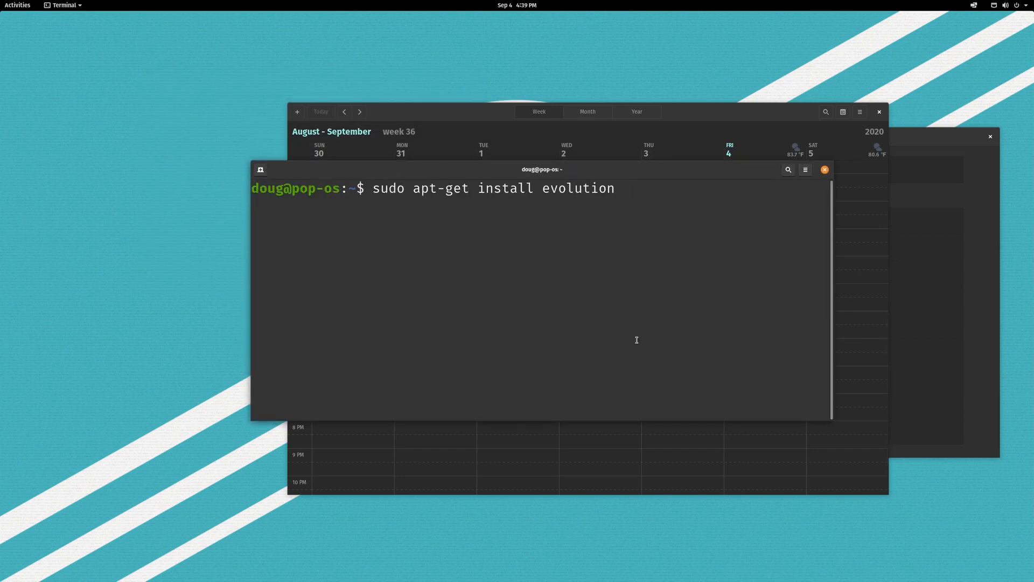
key(Return)
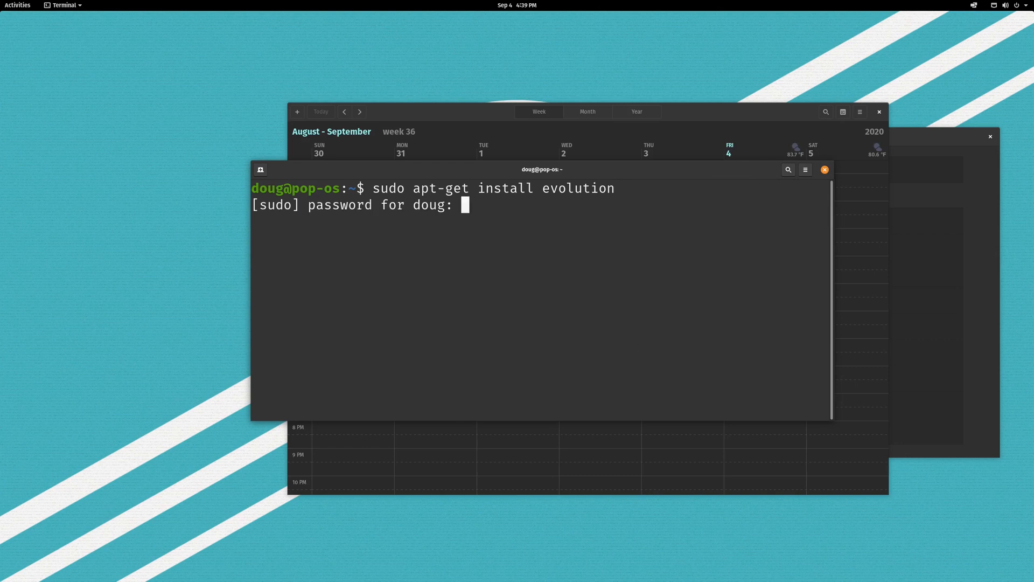
key(Return)
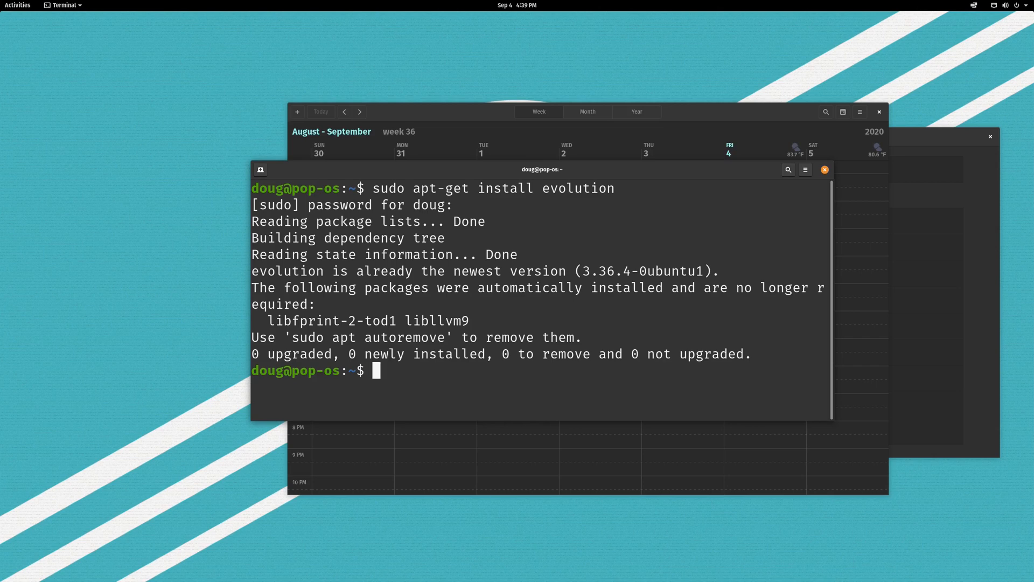
text(exit)
key(Return)
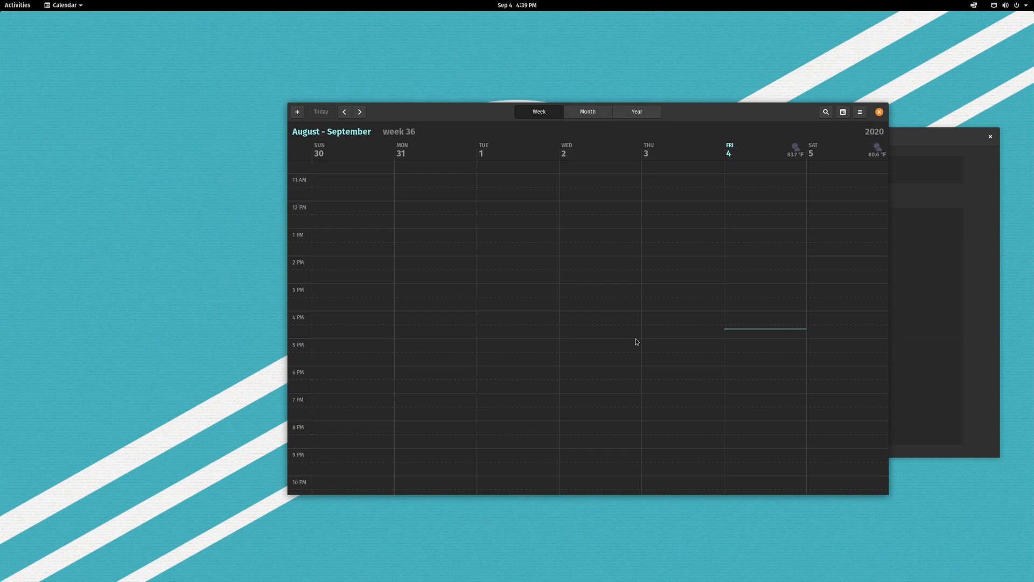
Launch Evolution from the Activities search.
key(super)
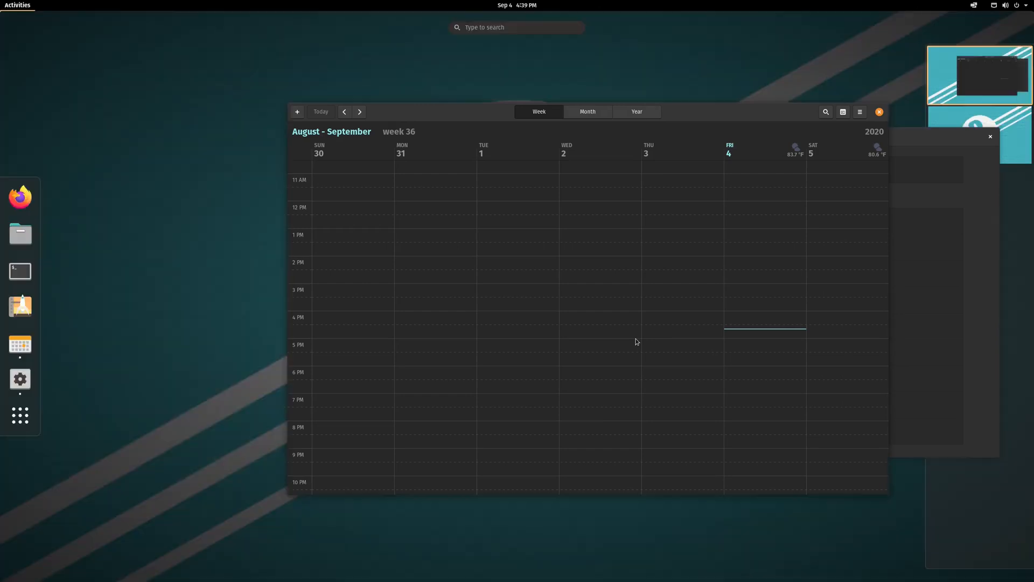
text(evol)
key(Return)
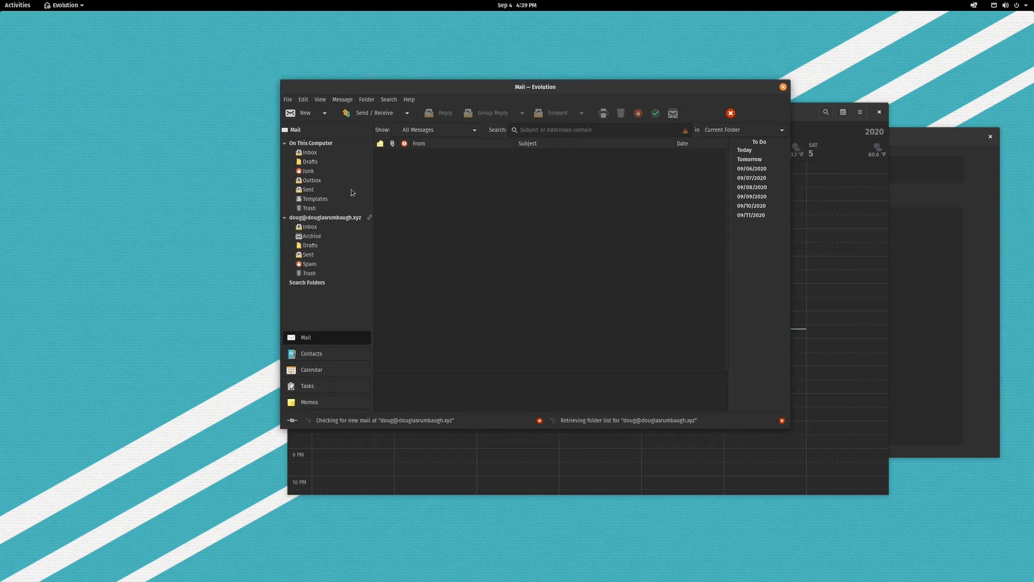
Browse the Inbox, Sent, Drafts and Archive folders, then switch to the Calendar view.
click(317, 227)
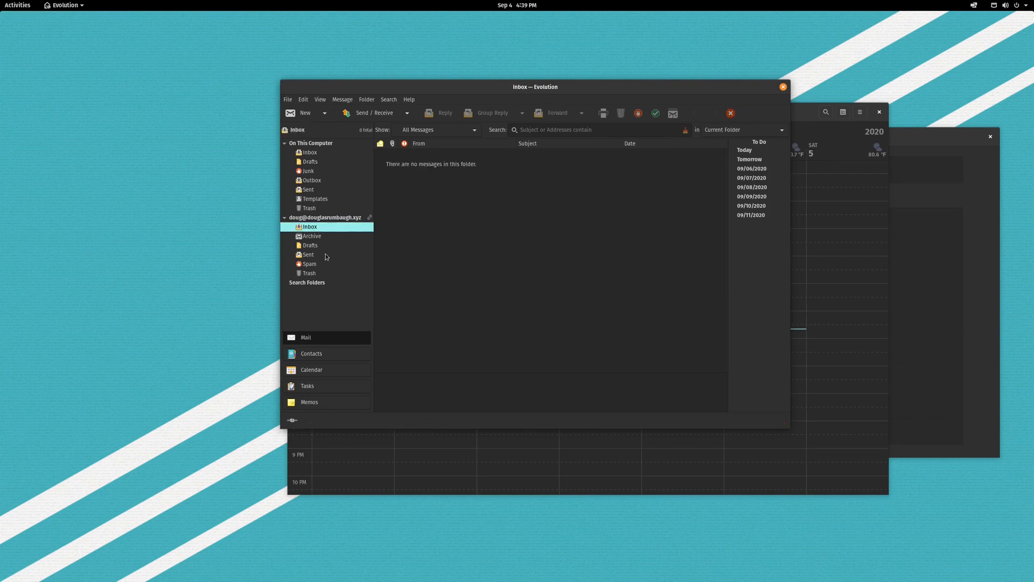
click(327, 254)
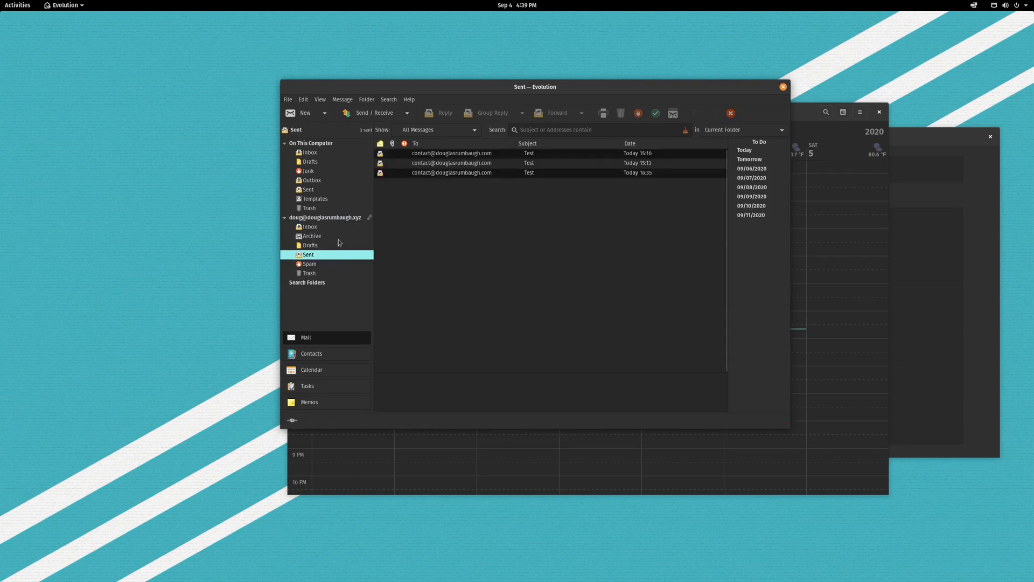
click(325, 246)
click(319, 236)
click(319, 226)
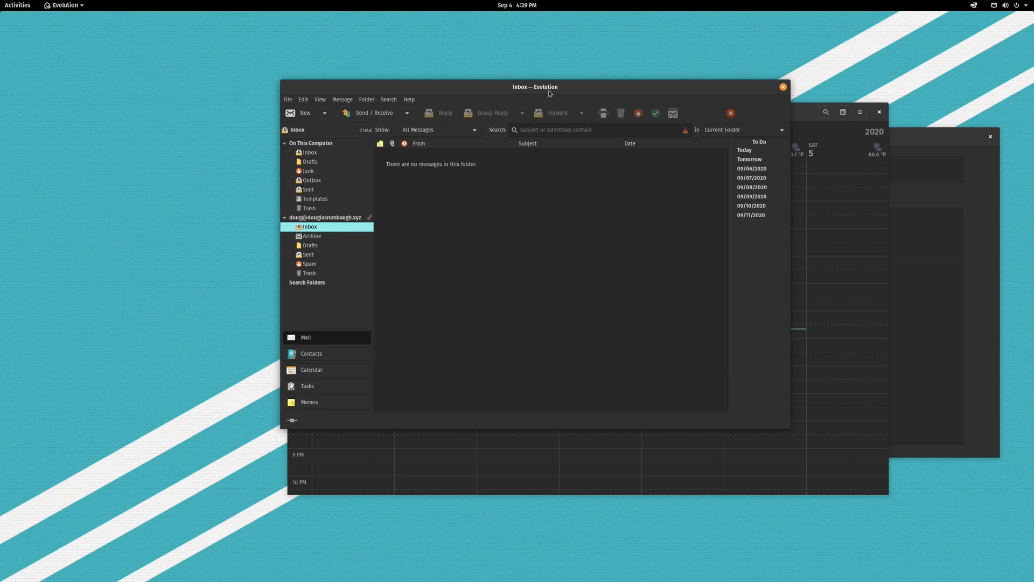
drag(549, 93, 489, 99)
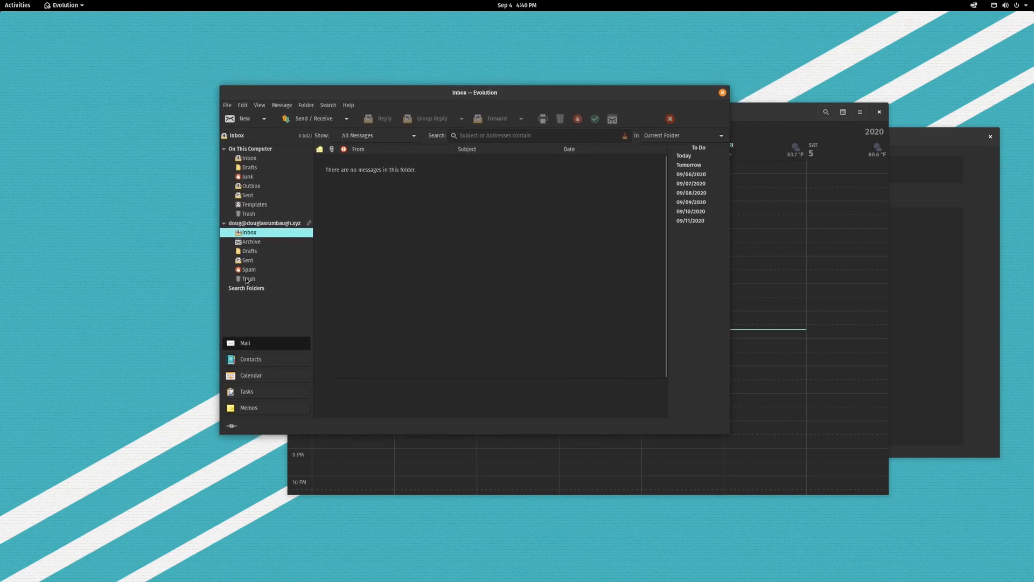
click(248, 375)
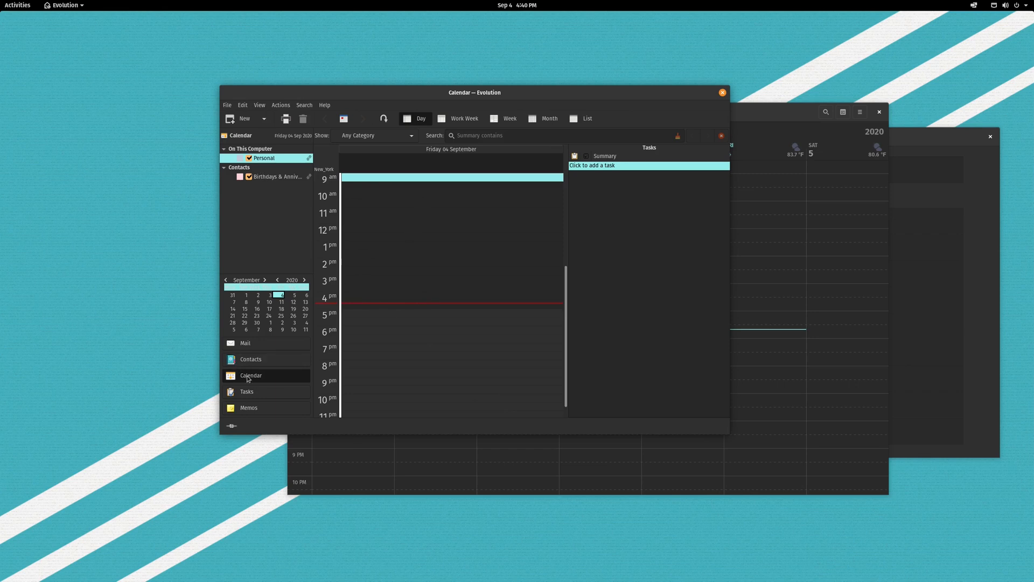
Create a new CalDAV calendar named 'Remote' and mark it as the default.
click(264, 119)
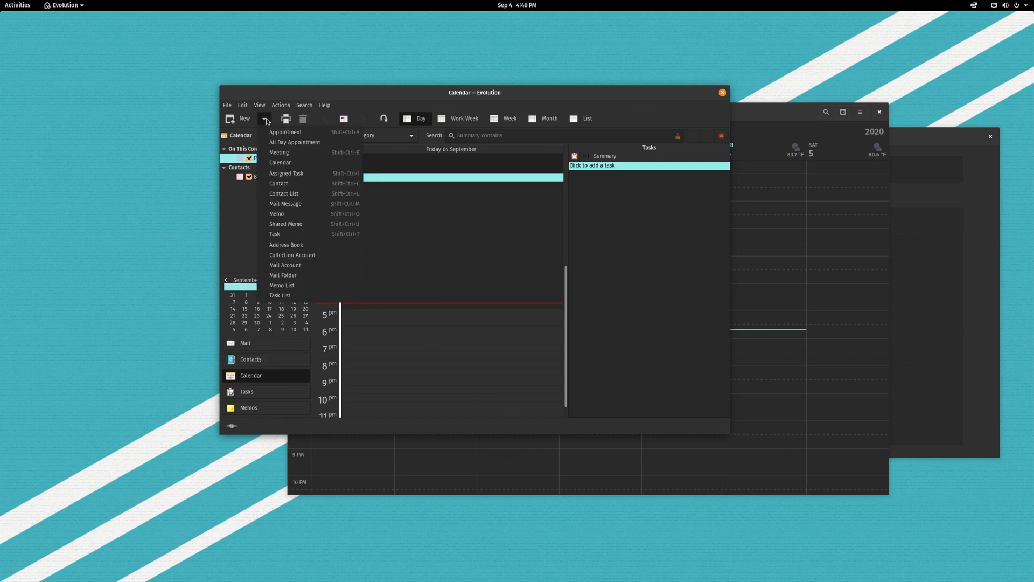
click(304, 162)
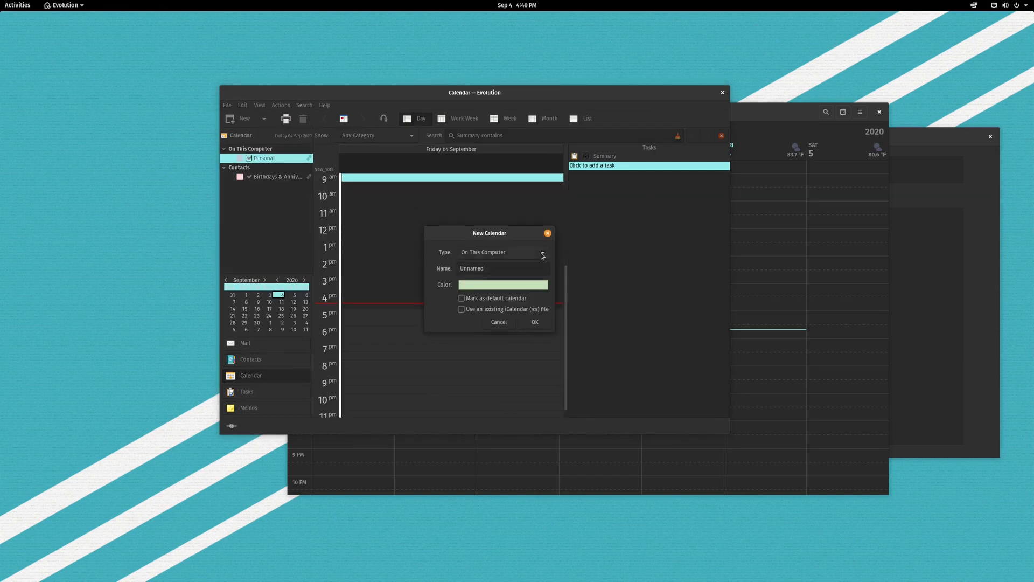
click(542, 255)
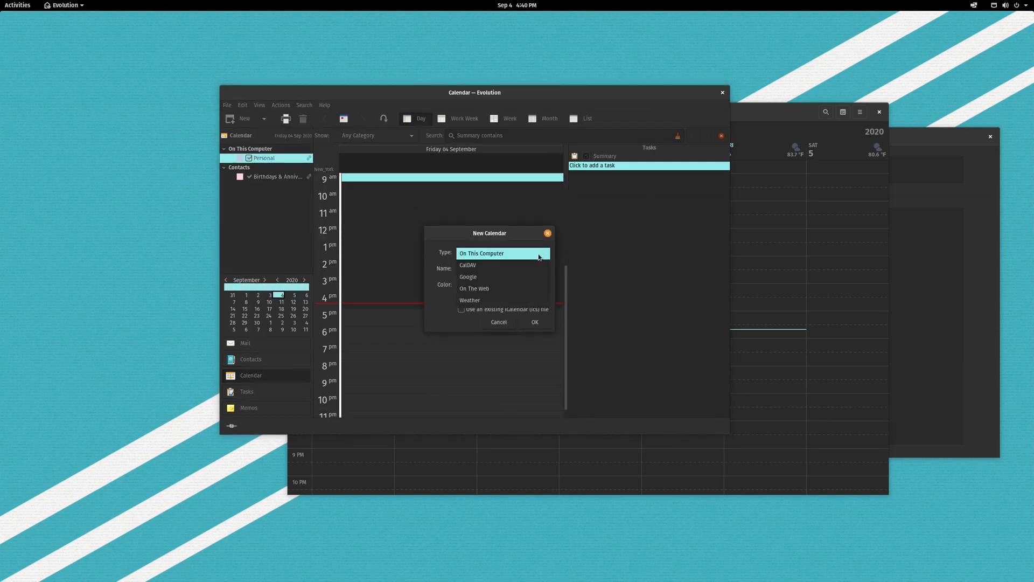
click(478, 266)
key(Tab)
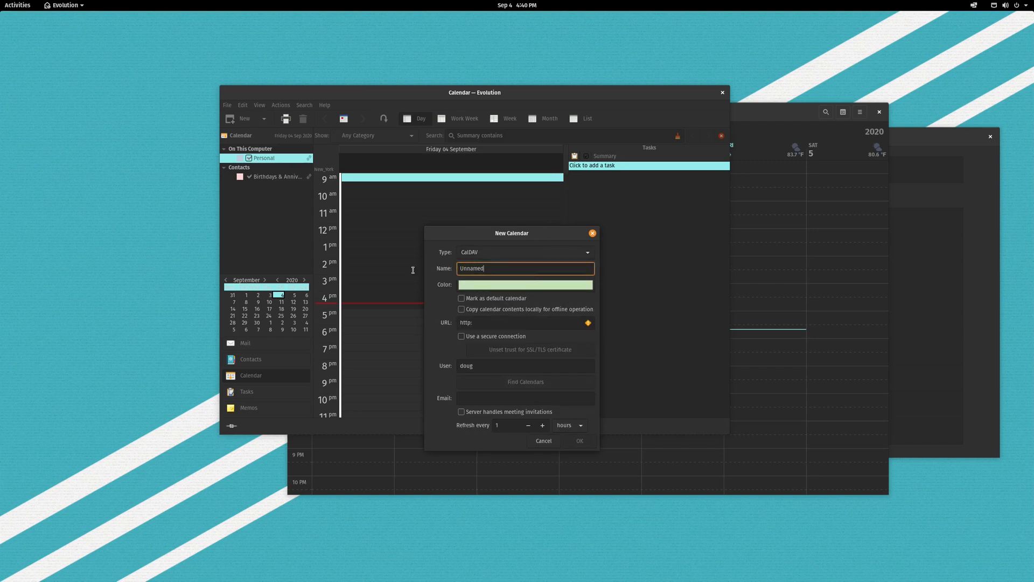
text(Remote)
click(505, 298)
Point it at dav.privateemail.com with the account e-mail, log in, and add the found 'Calendar'.
click(496, 323)
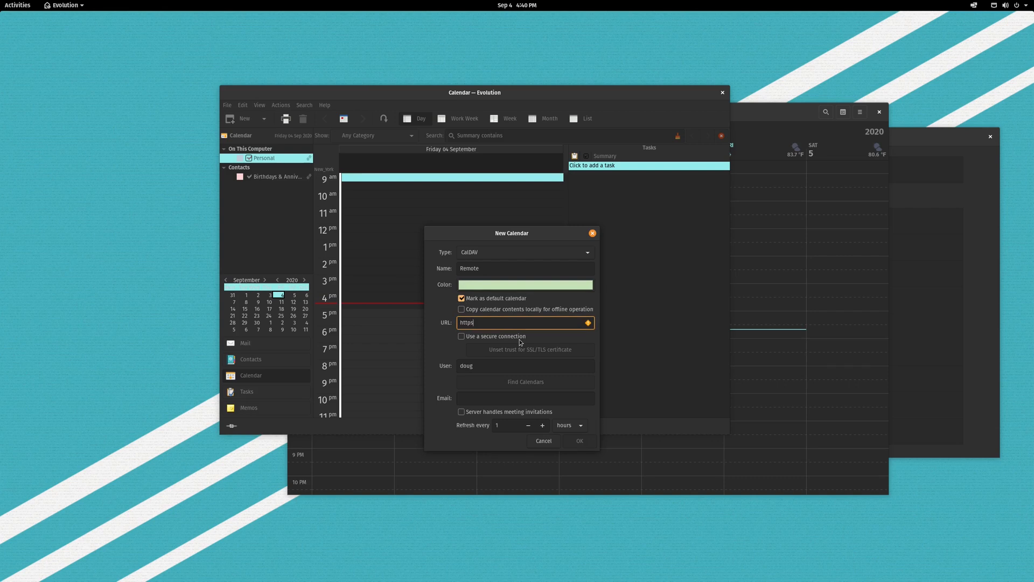
text(://dav.privateemail.com)
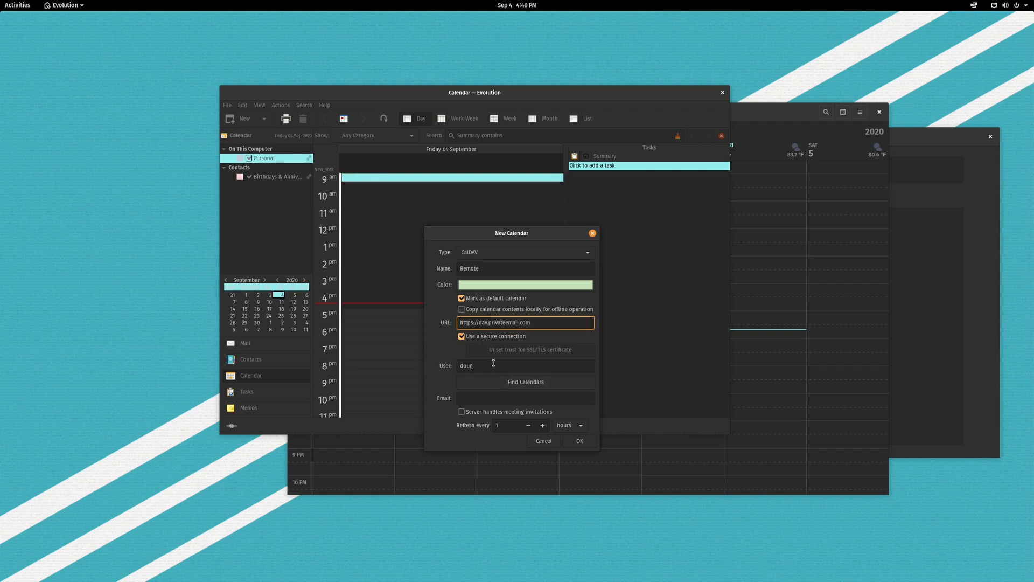
text(/)
click(491, 364)
text(@douglasrum)
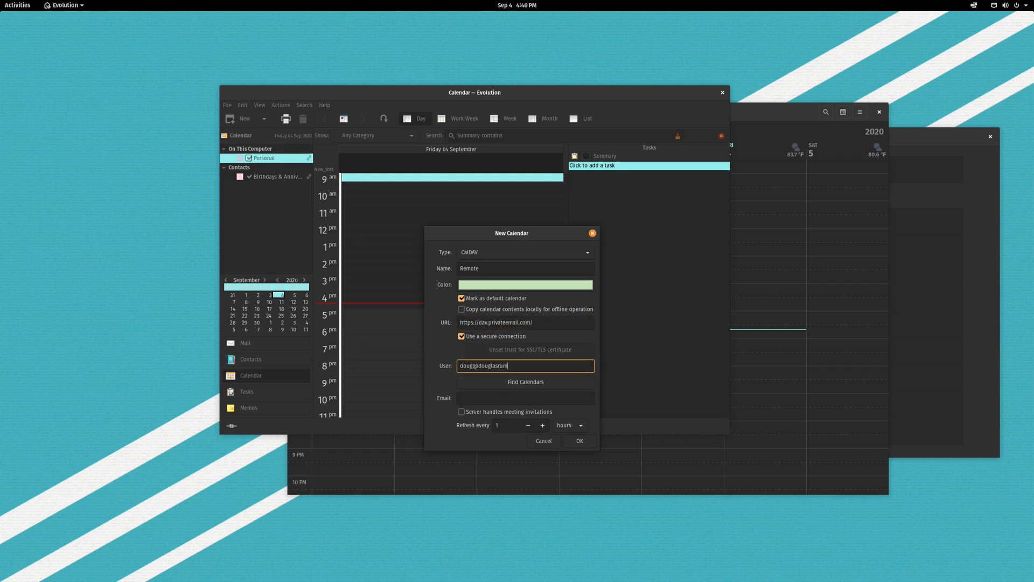
text(baugh.xyz)
click(533, 382)
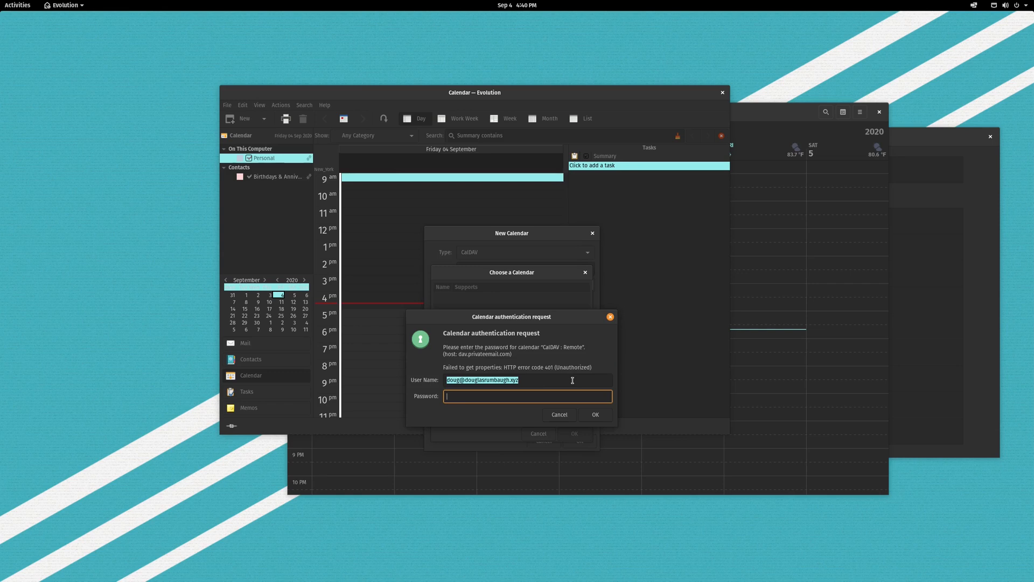
text(••)
click(591, 415)
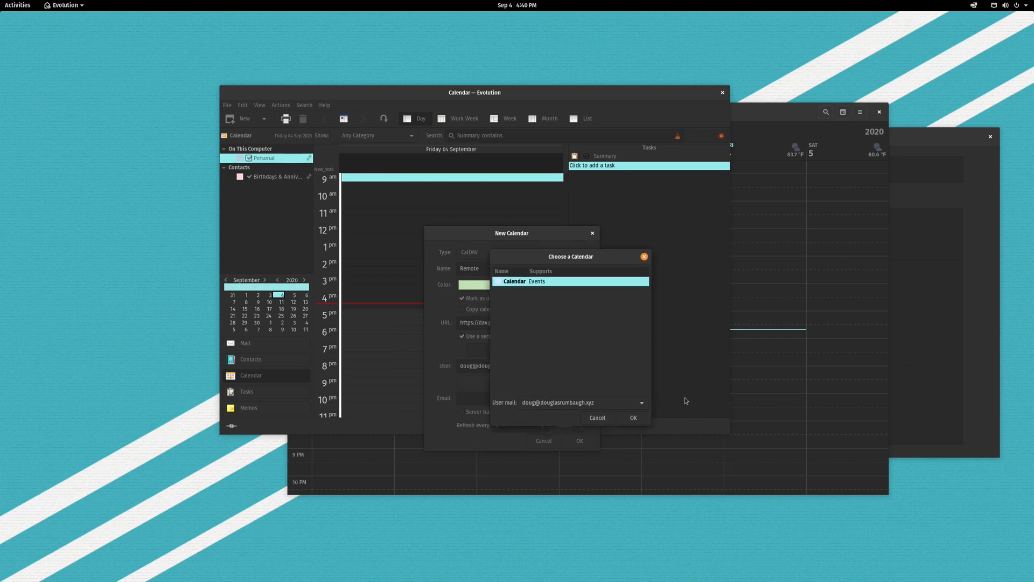
click(642, 421)
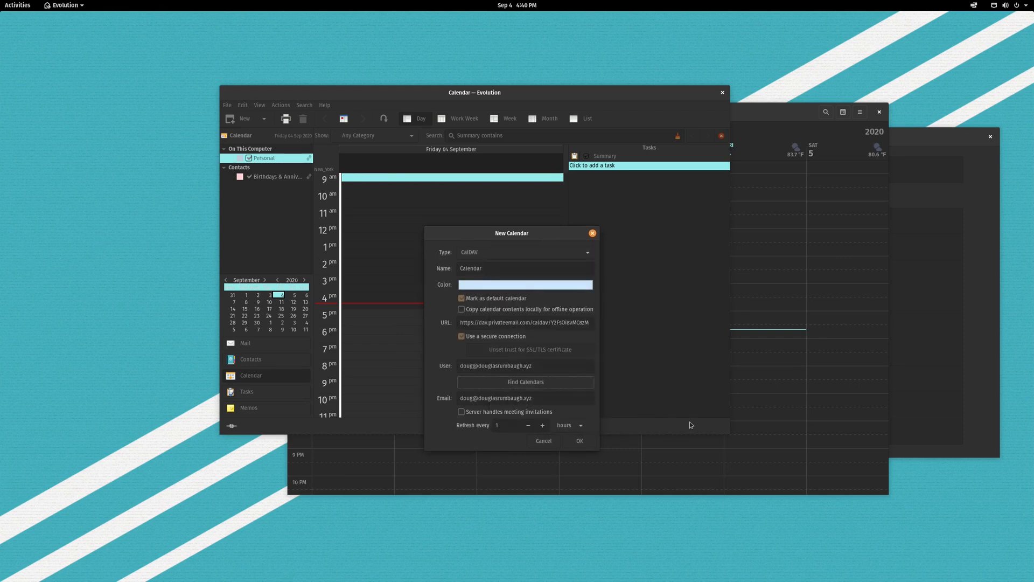
click(578, 443)
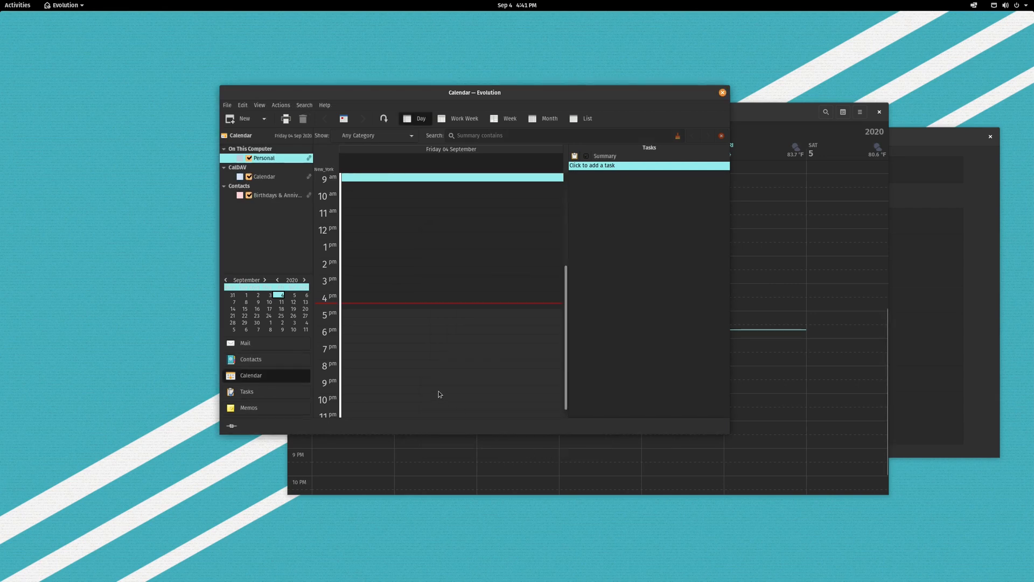
Place GNOME Calendar beside Evolution and toggle the 'Calendar' calendar's events off and on.
drag(534, 93, 683, 85)
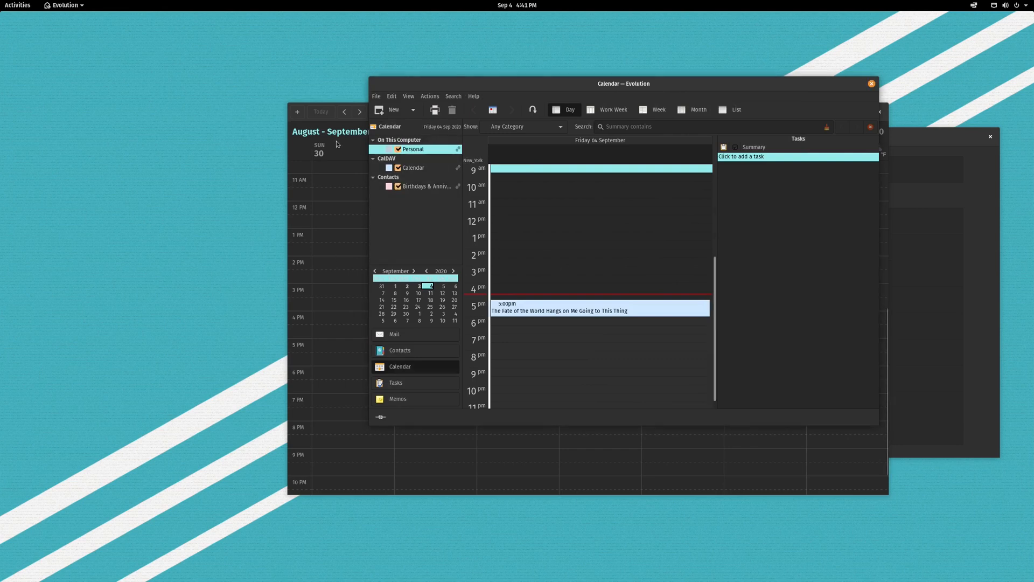
click(333, 170)
click(749, 218)
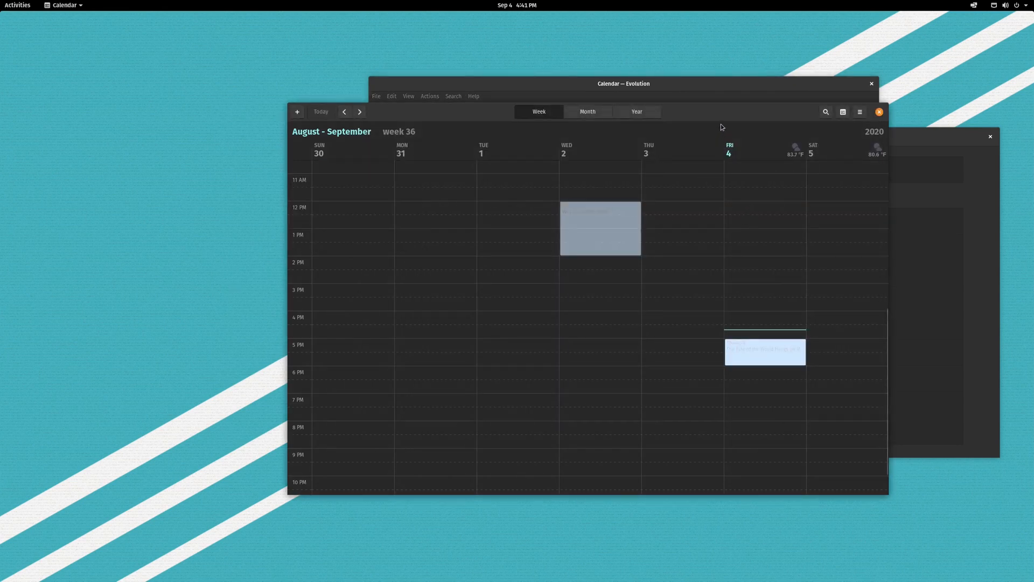
drag(680, 107, 485, 92)
scroll(594, 370, up, 3)
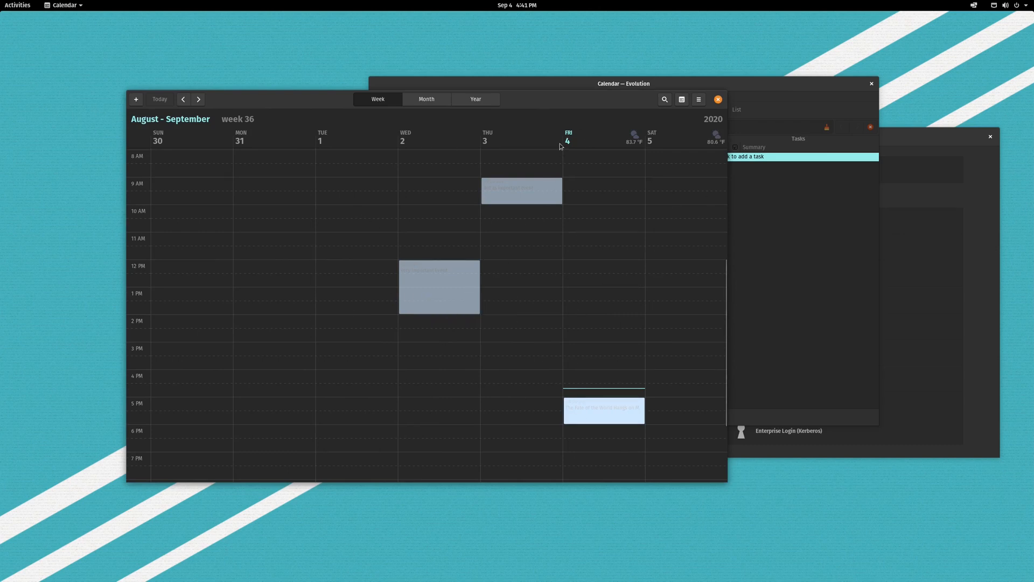
drag(540, 104, 522, 135)
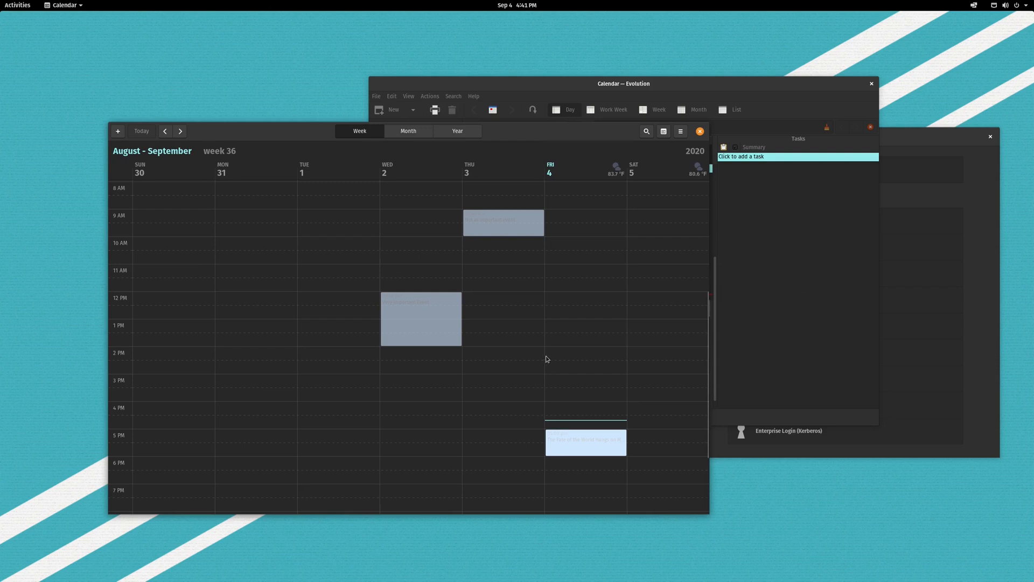
click(662, 135)
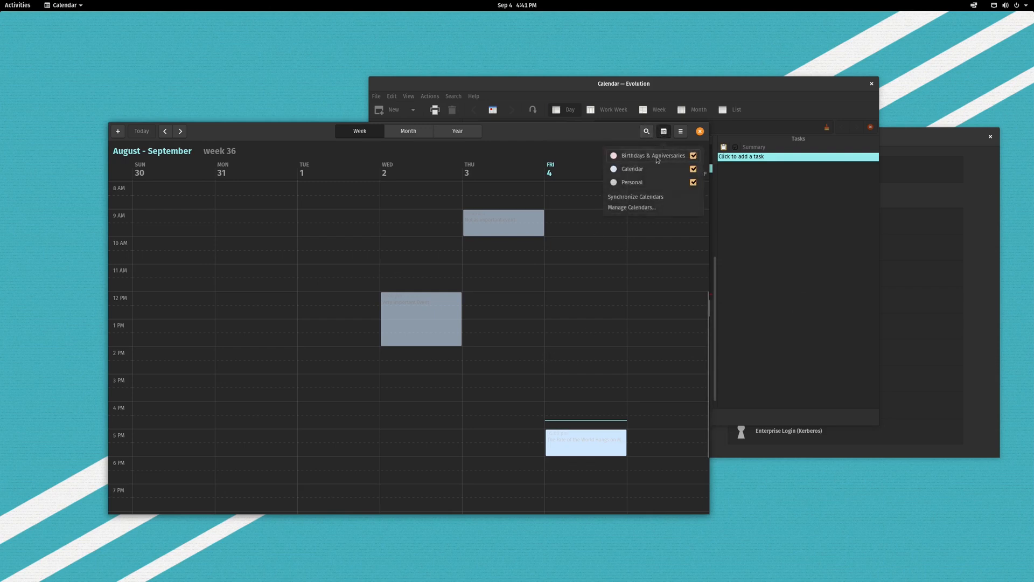
click(694, 170)
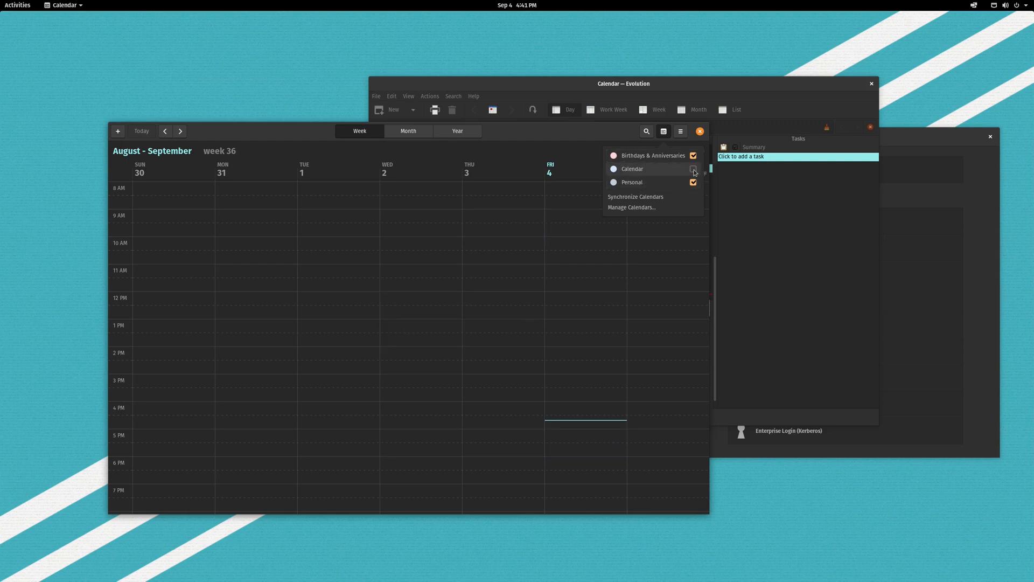
click(694, 172)
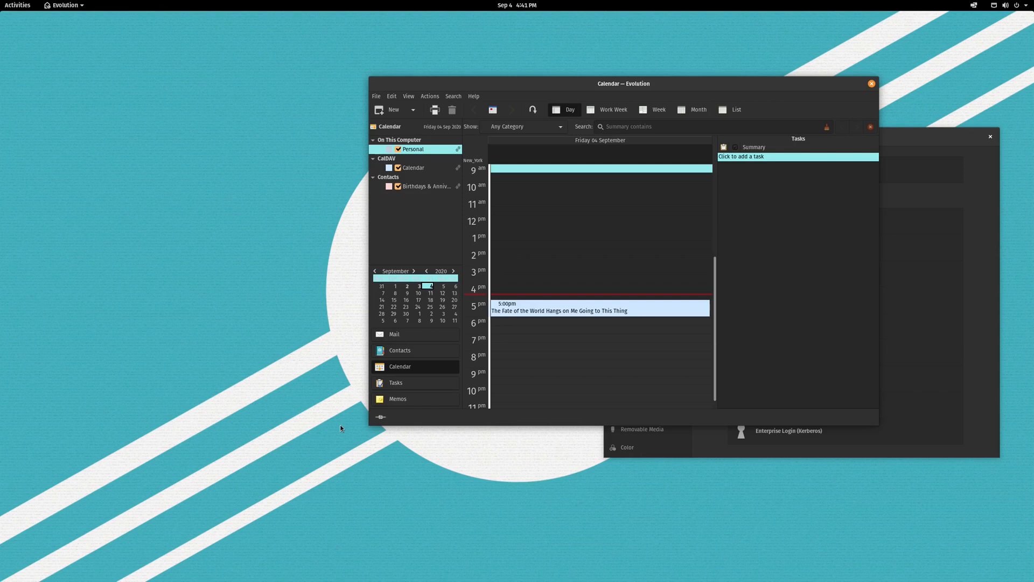
Relaunch GNOME Calendar and centre its week 36 view in front of Evolution.
key(super)
text(cal)
key(Return)
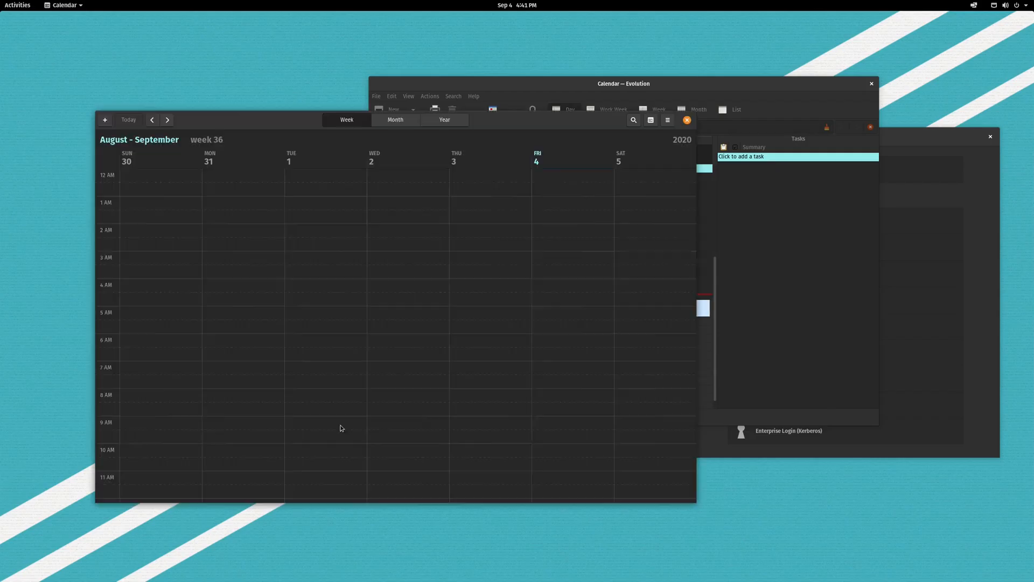
scroll(506, 301, up, 4)
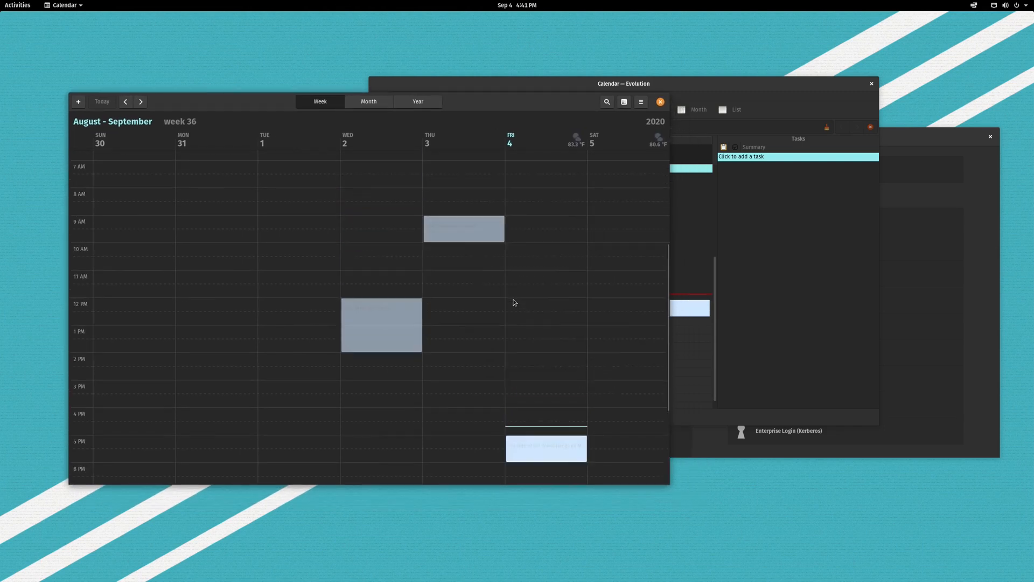
drag(741, 84, 840, 101)
click(262, 112)
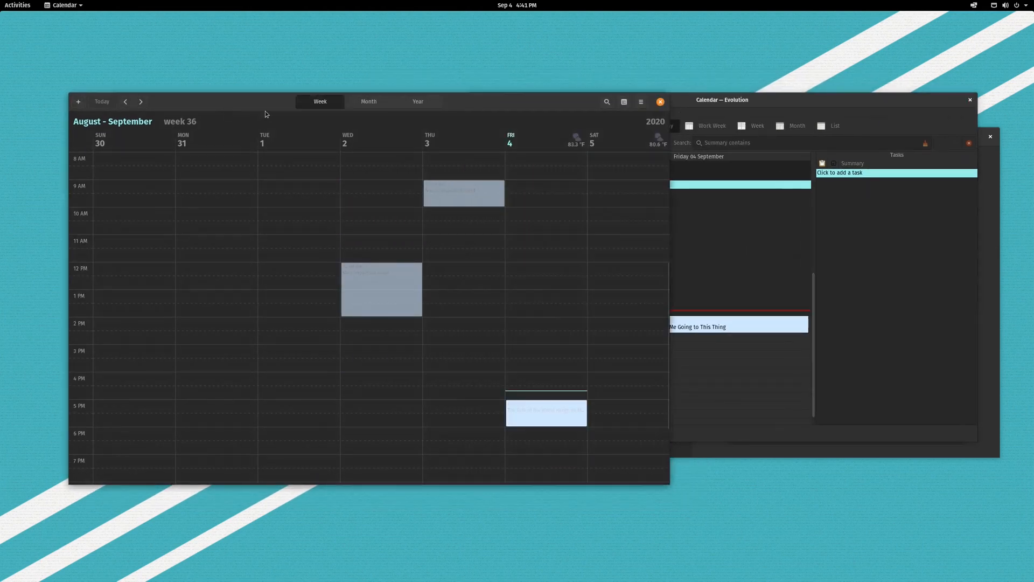
drag(742, 100, 723, 239)
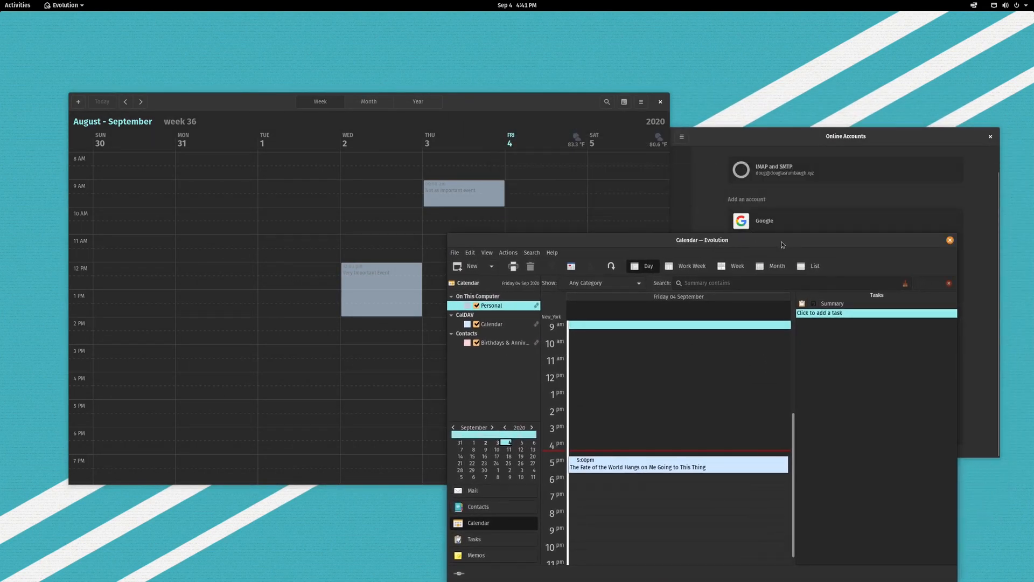
drag(515, 100, 619, 117)
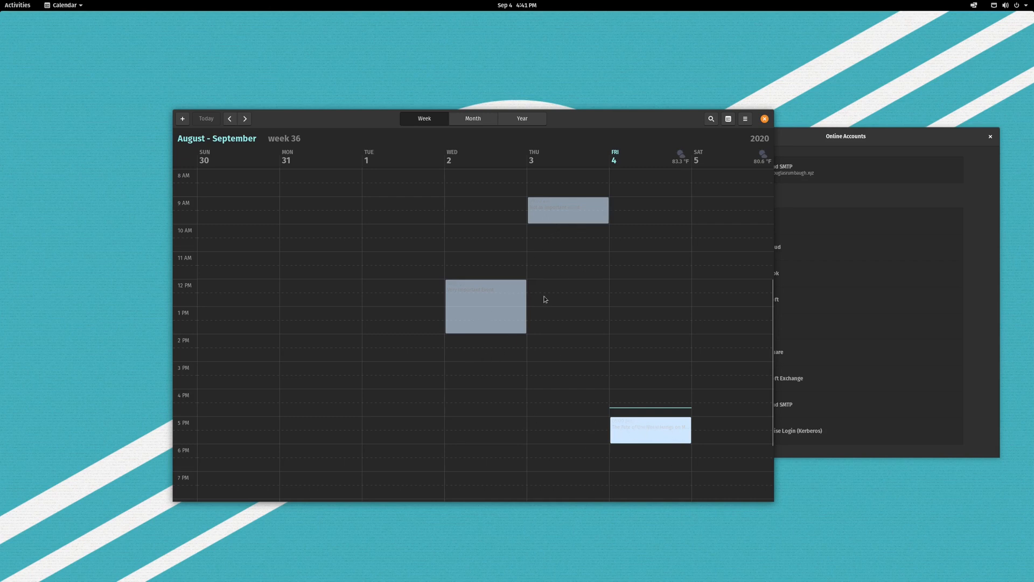
Set the CalDAV calendar 'Calendar' to dark red in Manage Calendars.
click(732, 120)
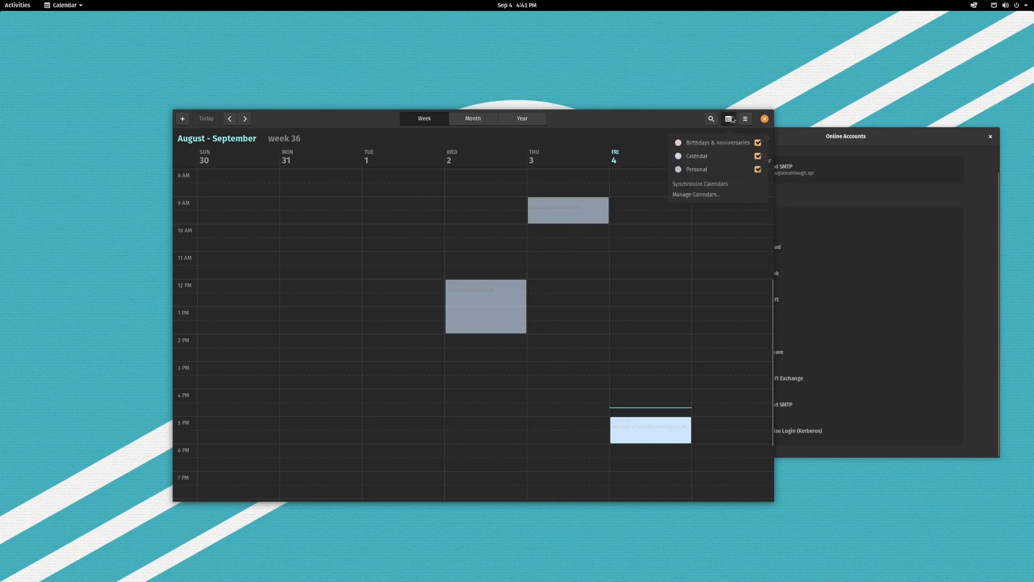
click(717, 195)
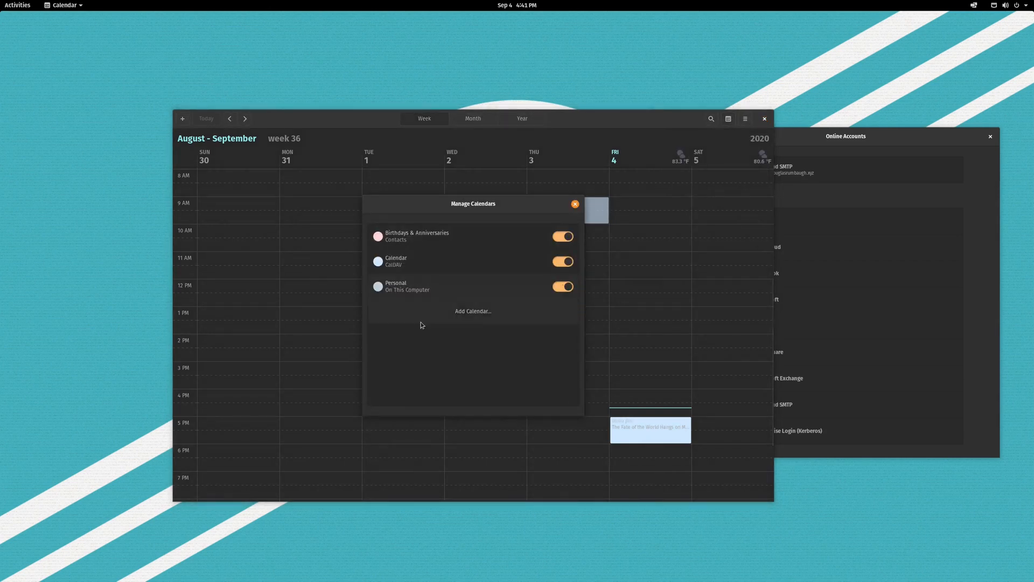
click(431, 265)
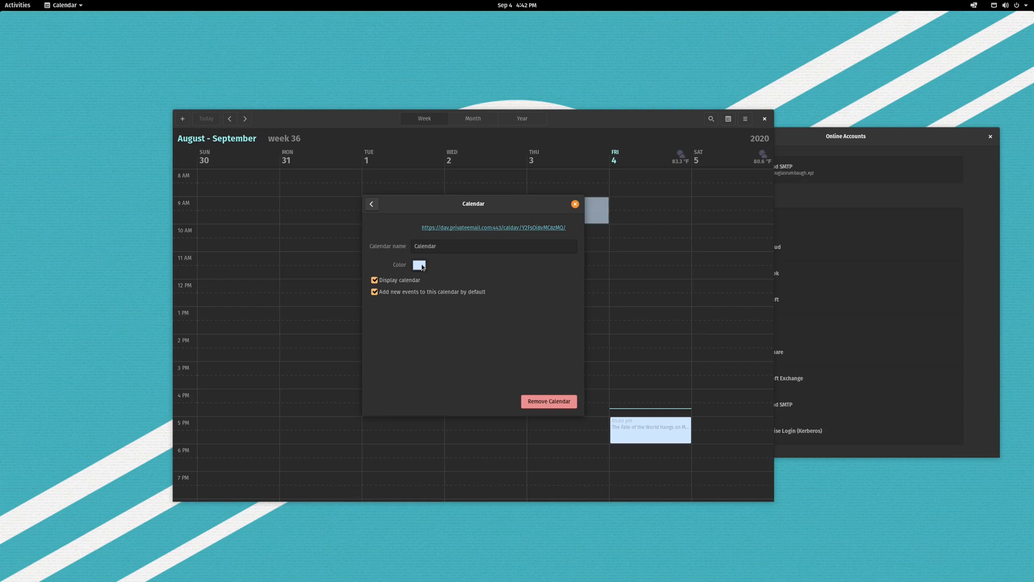
click(421, 265)
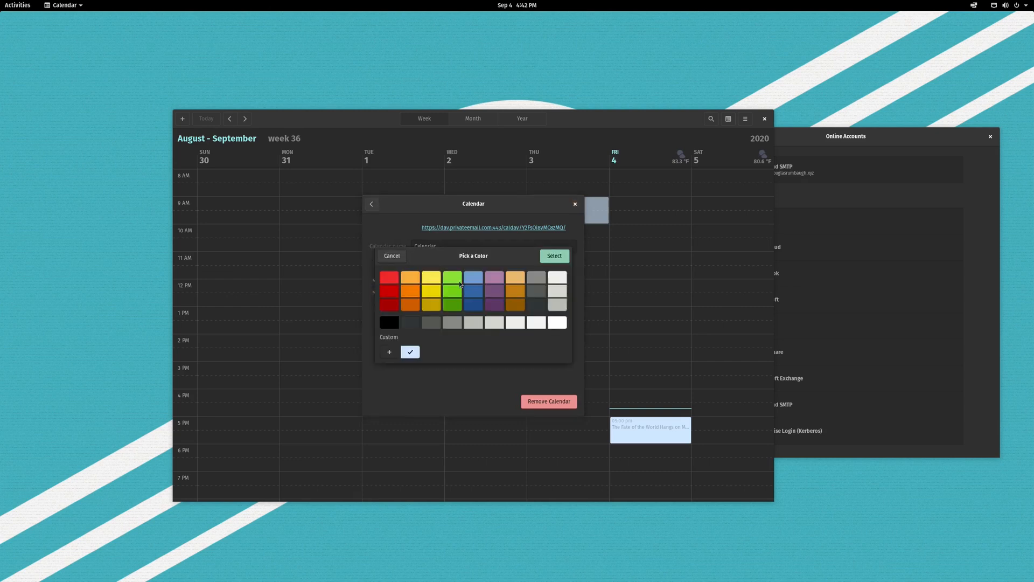
click(537, 278)
click(552, 259)
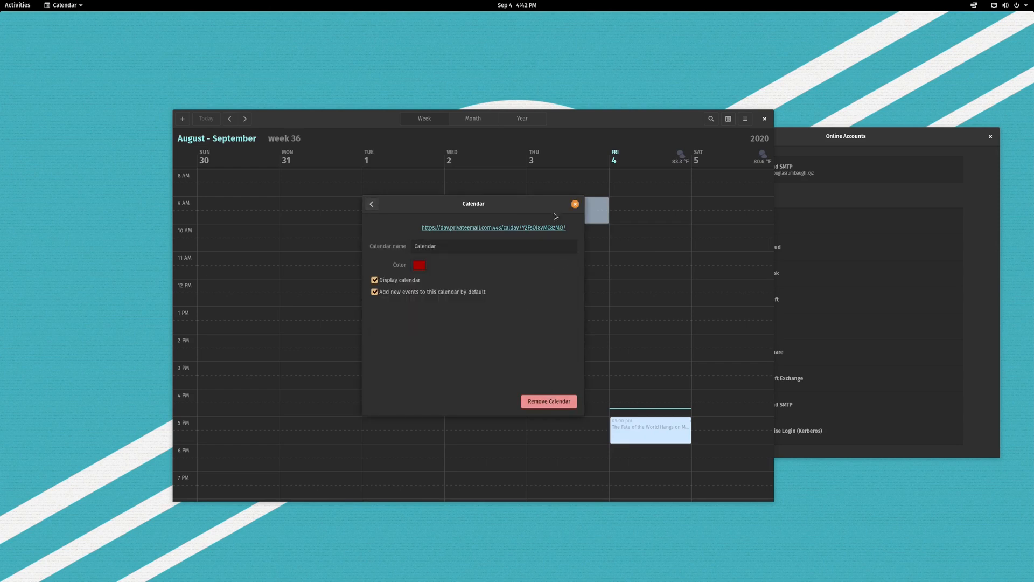
click(575, 203)
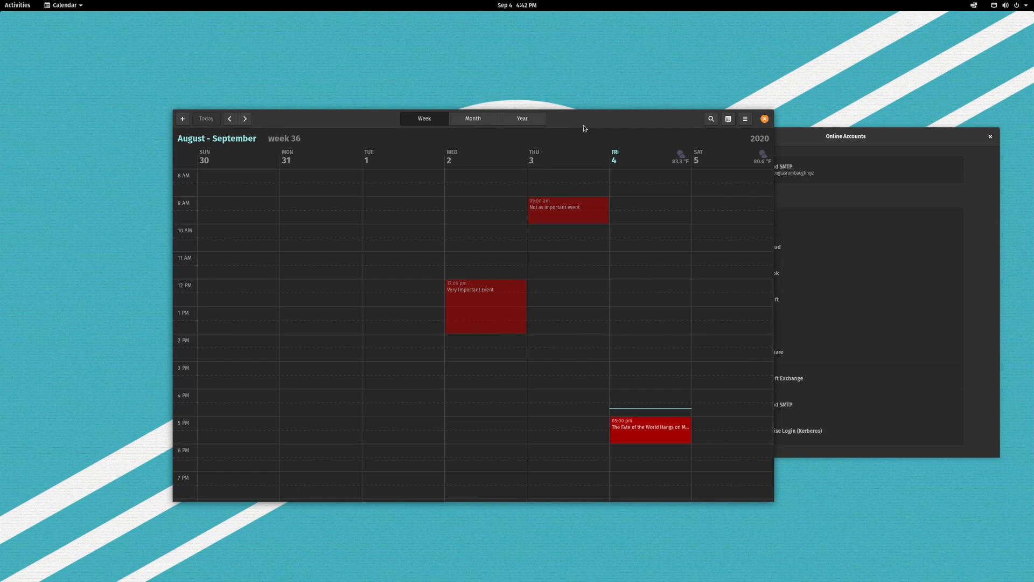
Add 'New Event' on Thursday from 12 to 1 PM.
drag(584, 125, 509, 123)
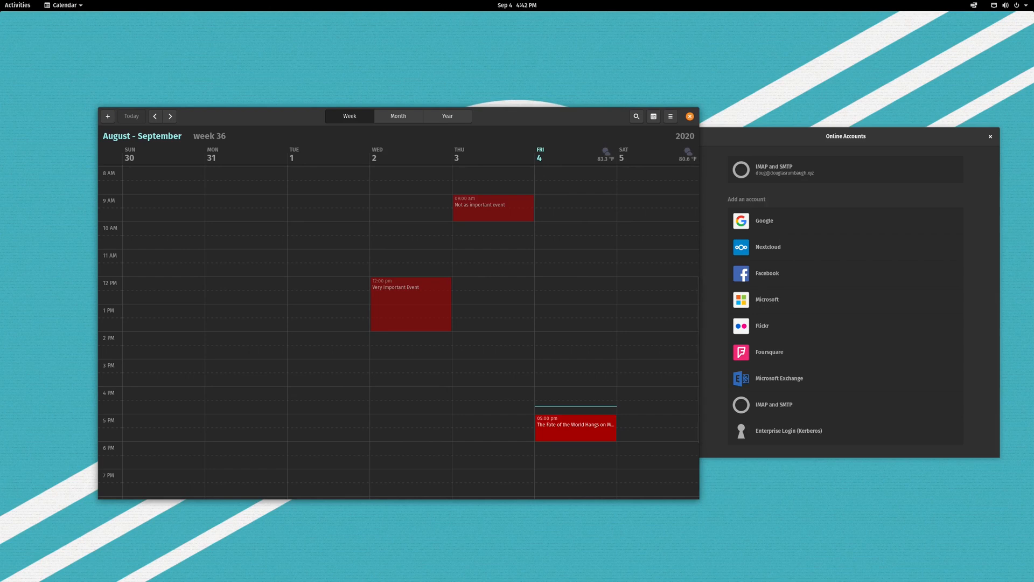
drag(483, 282, 475, 297)
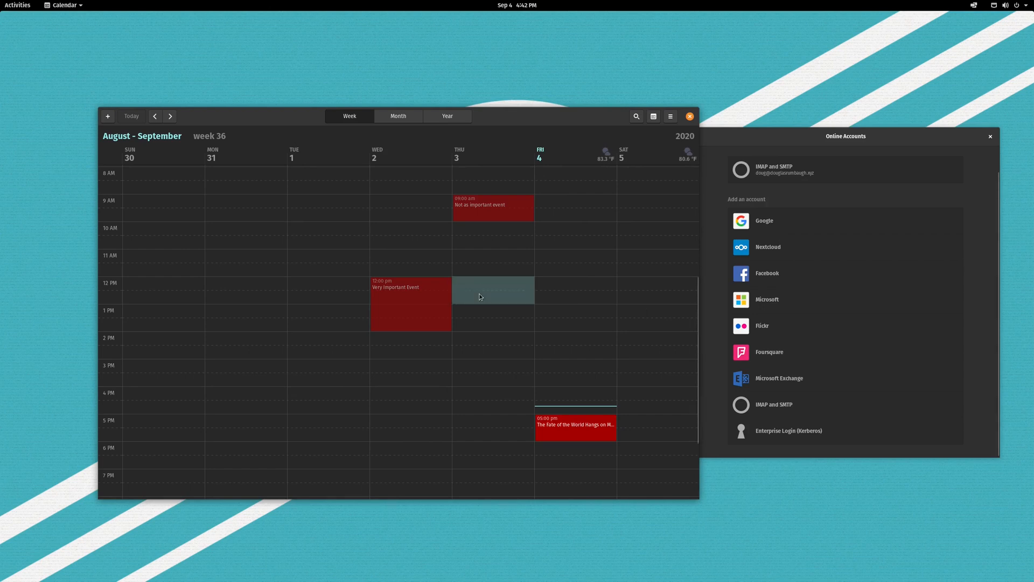
text(New Event)
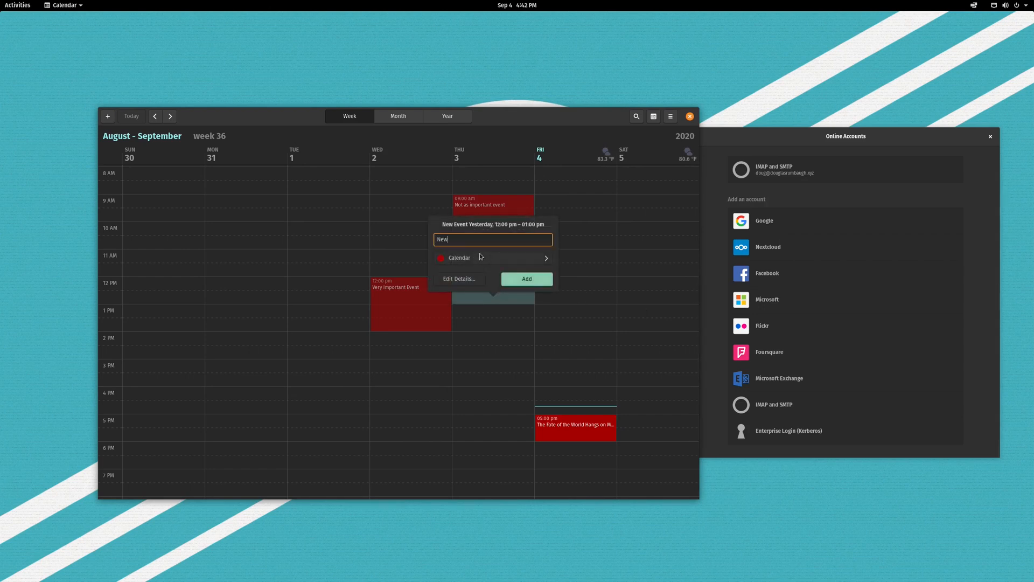
click(533, 277)
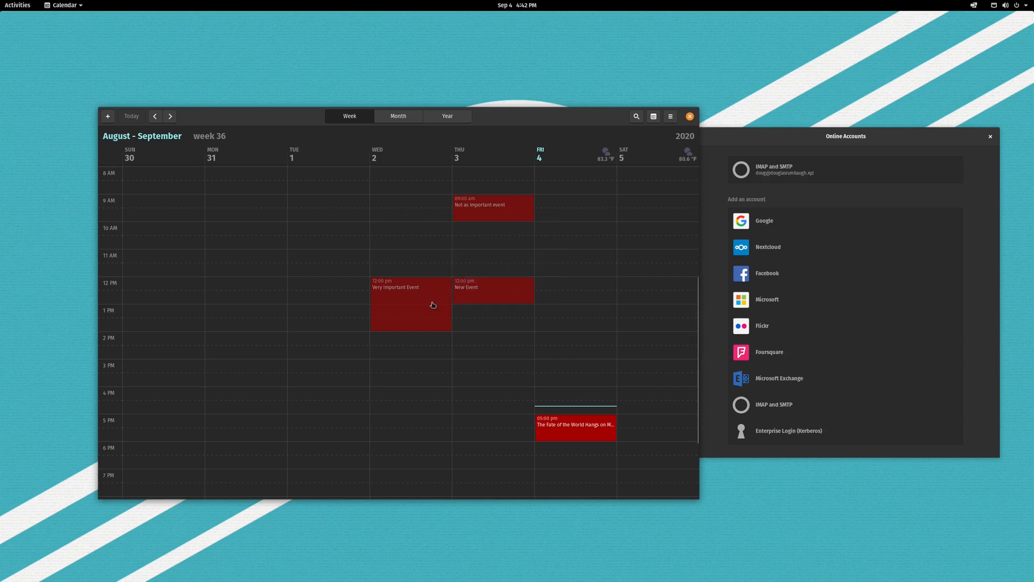
Delete Thursday's 9 AM 'Not as important event' and bring the webmail calendar into view.
click(496, 213)
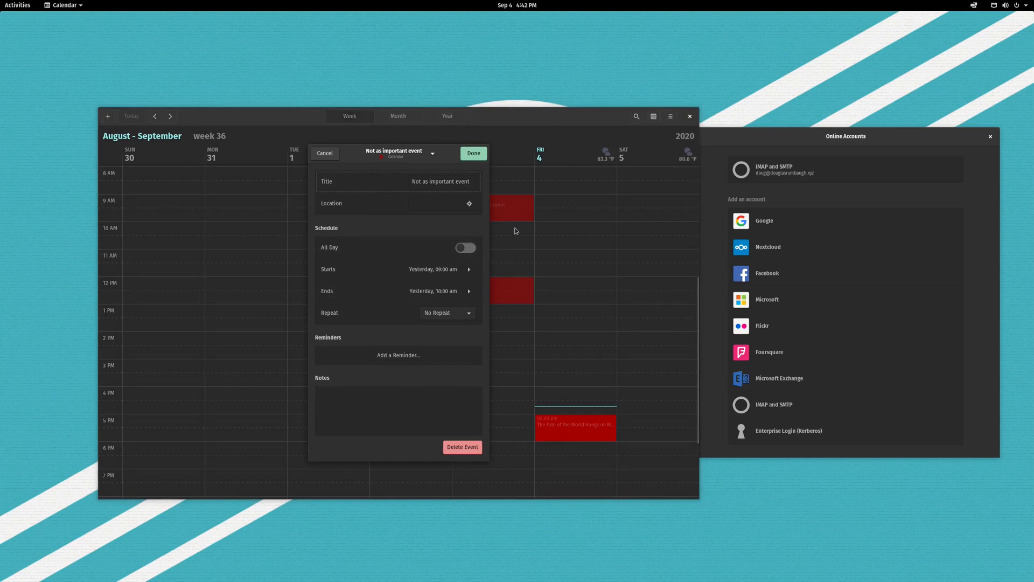
click(479, 454)
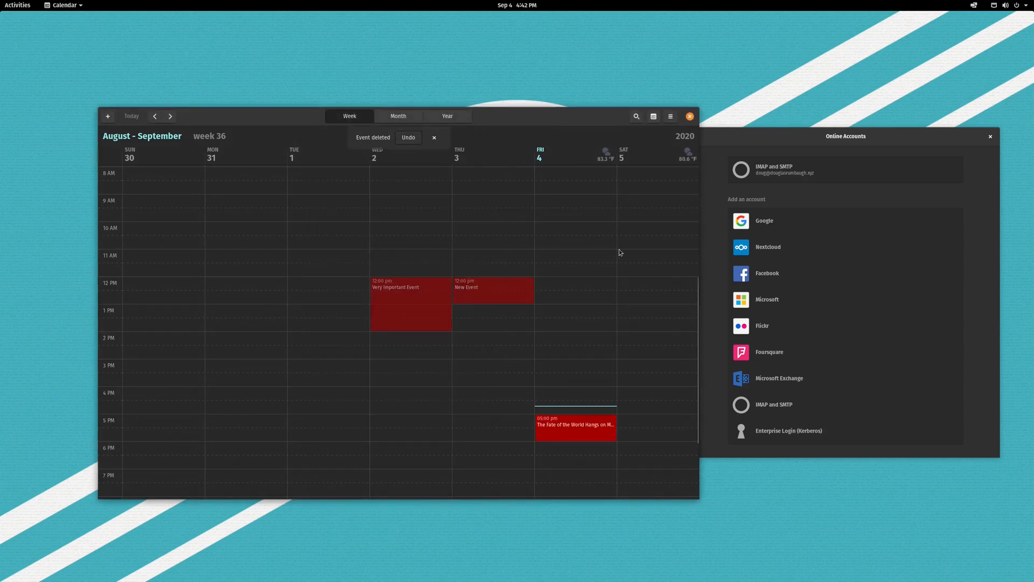
click(654, 116)
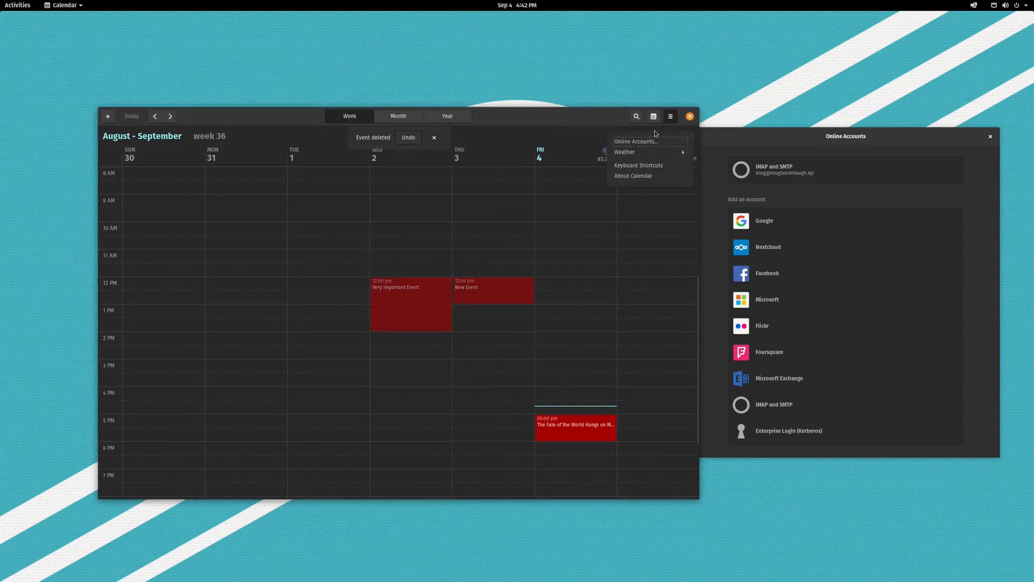
click(654, 123)
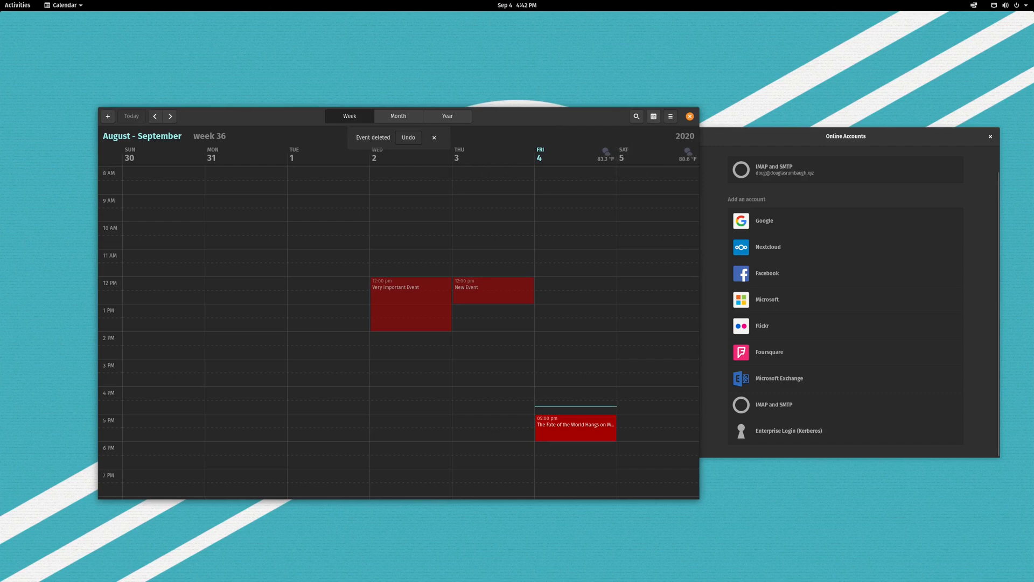
drag(1033, 102, 525, 101)
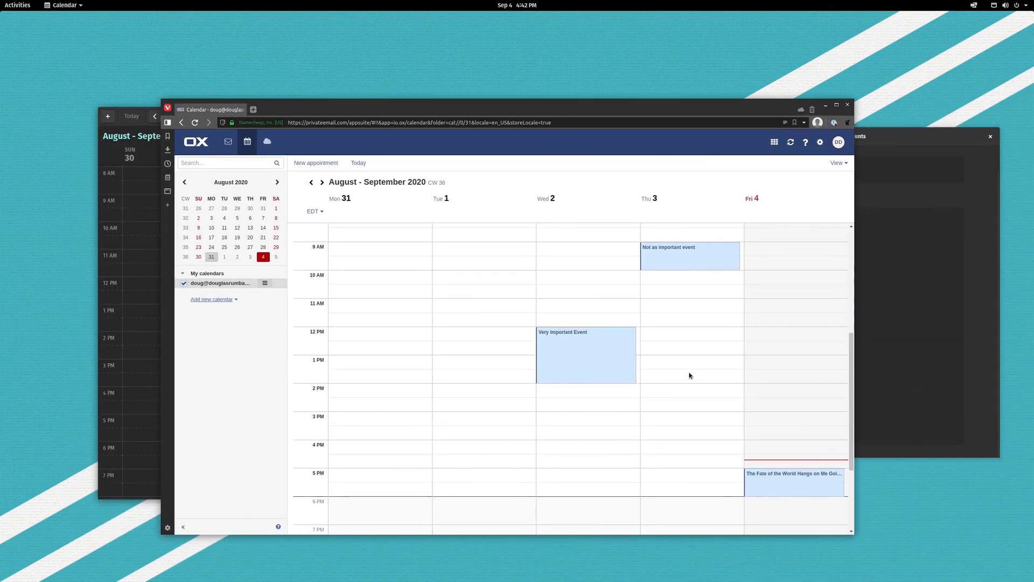
Synchronize GNOME Calendar's calendars with the server.
key(super+h)
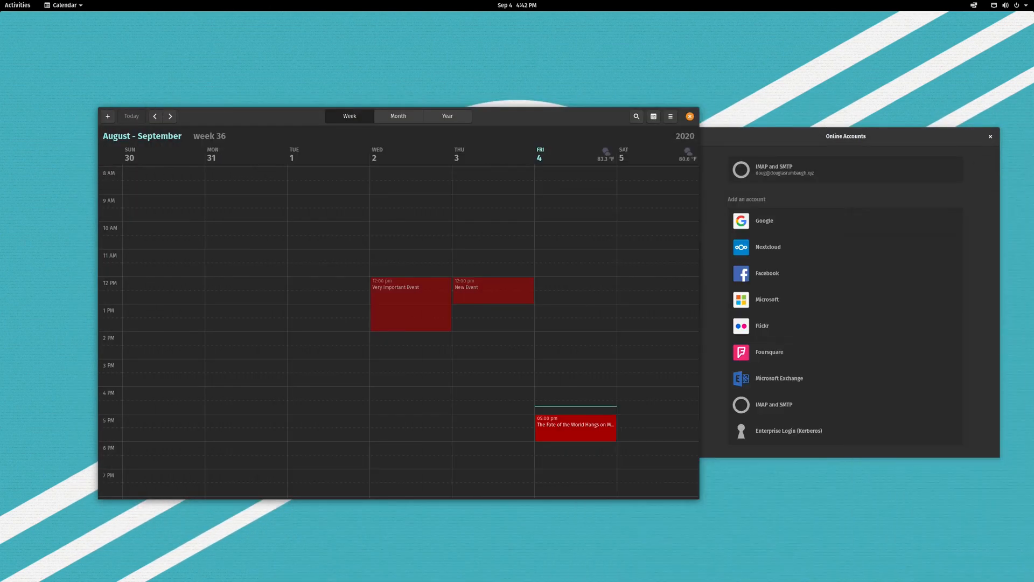
click(655, 117)
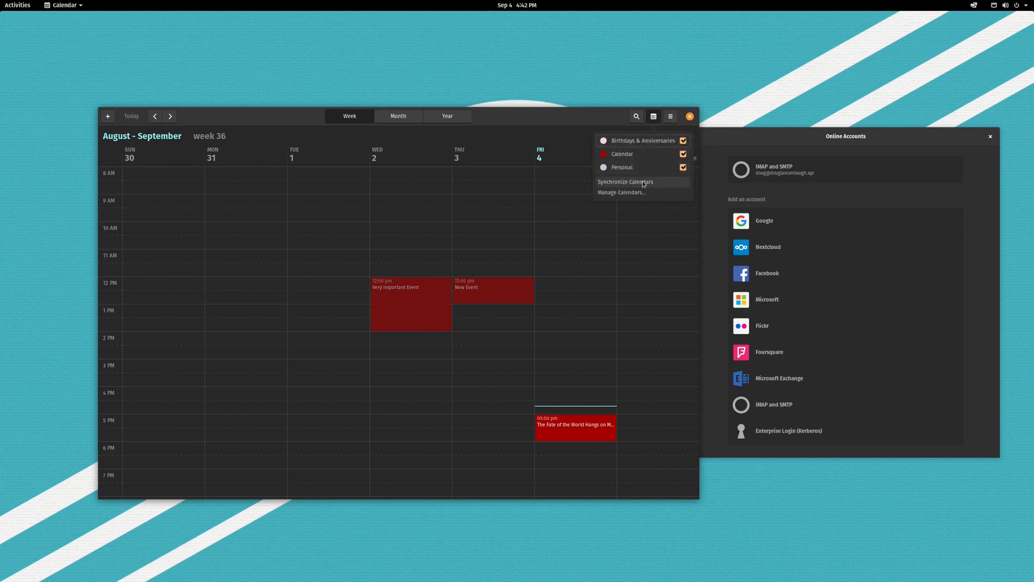
click(615, 183)
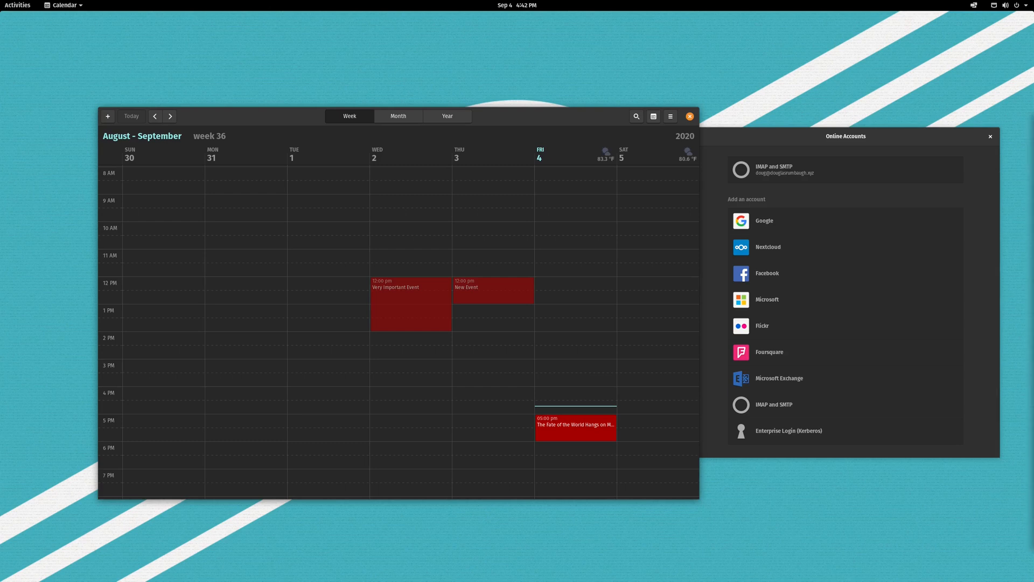
Refresh the OX webmail calendar to show Thursday's noon New Event, discarding a stray appointment.
key(alt+Tab)
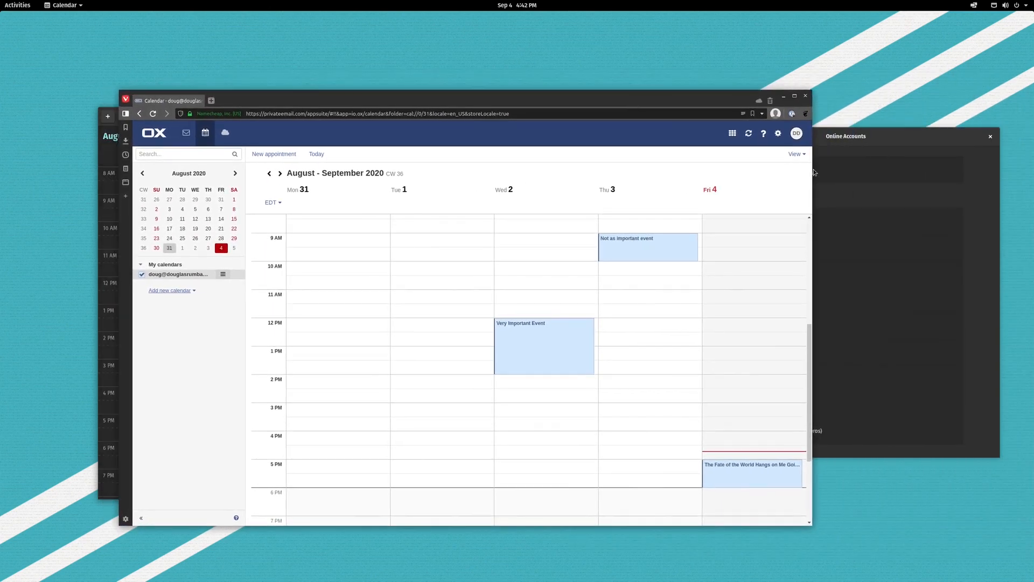
click(750, 133)
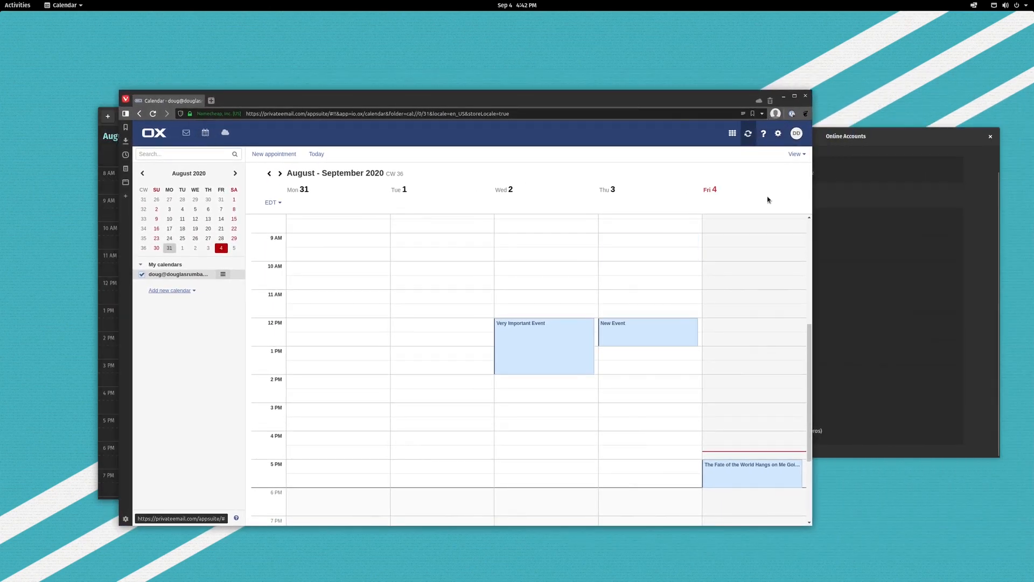
drag(660, 248, 658, 257)
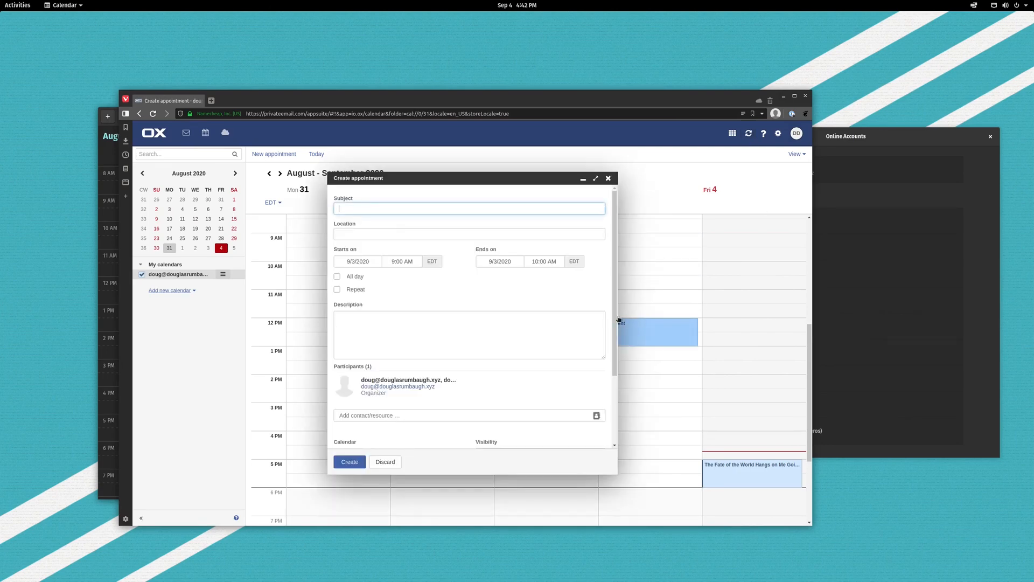
click(609, 178)
drag(562, 99, 1033, 195)
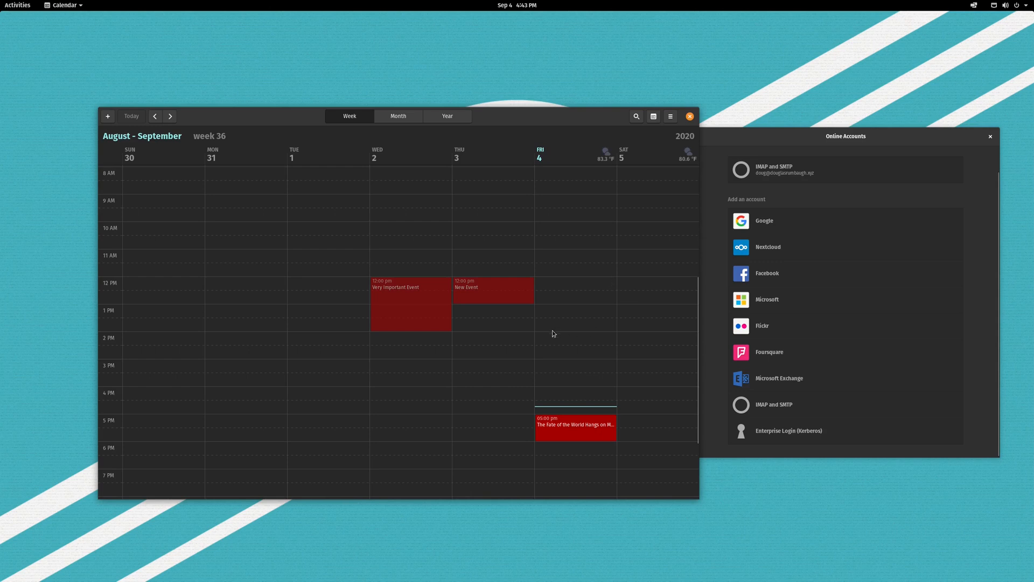
Close GNOME Calendar and bring the Evolution window to the front, top left.
drag(699, 117, 645, 82)
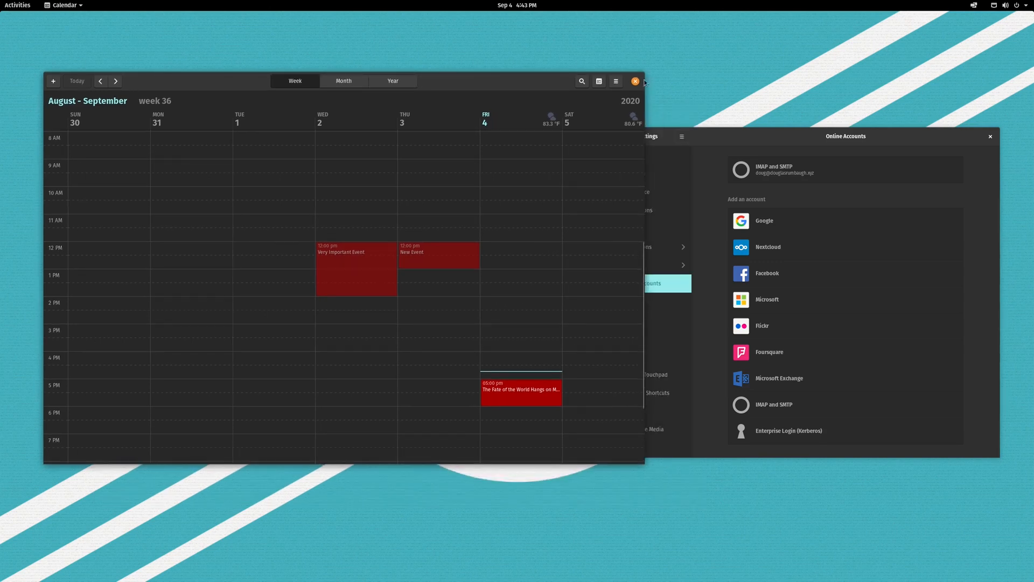
click(635, 81)
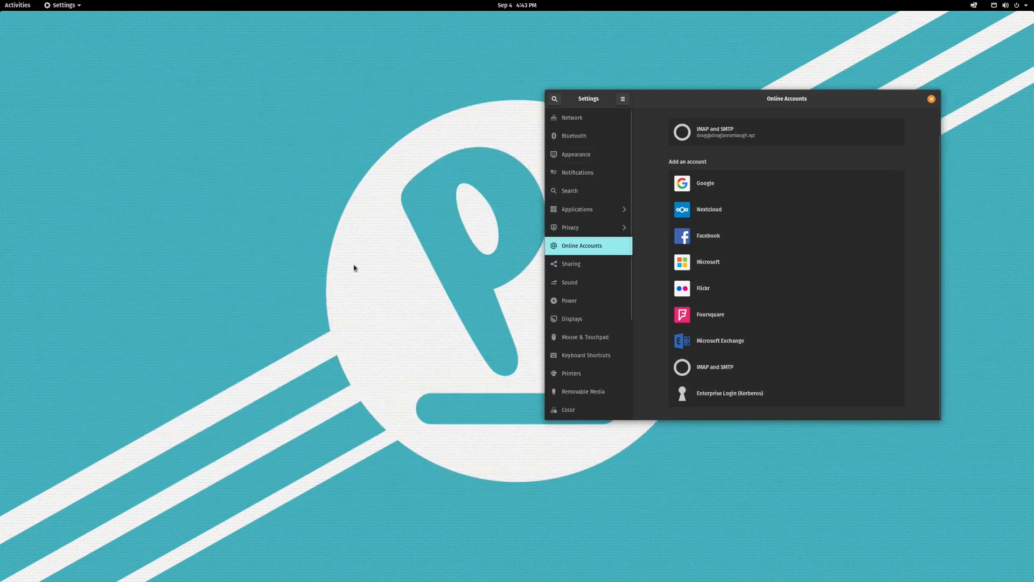
key(super)
click(422, 328)
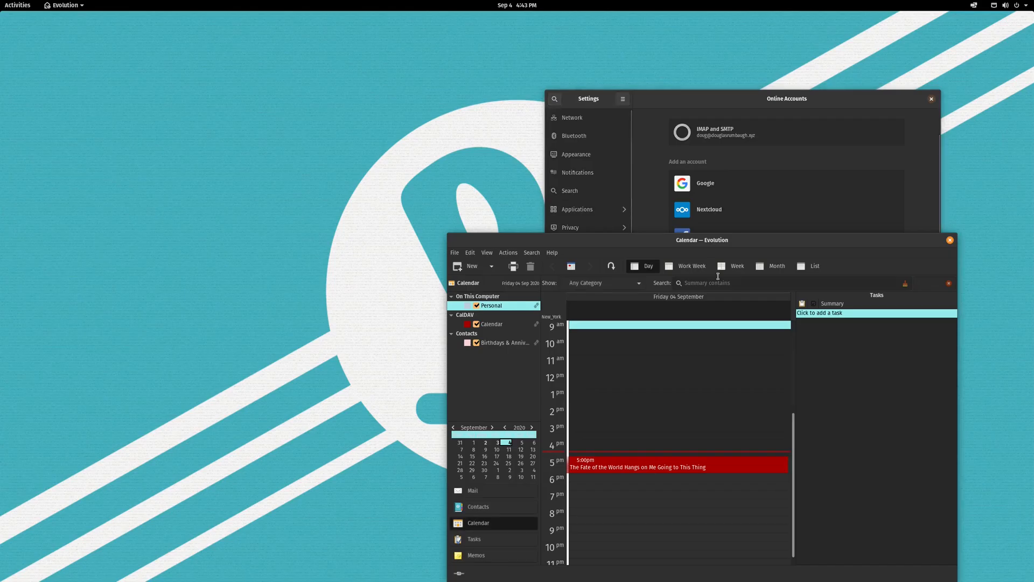
drag(694, 244, 432, 105)
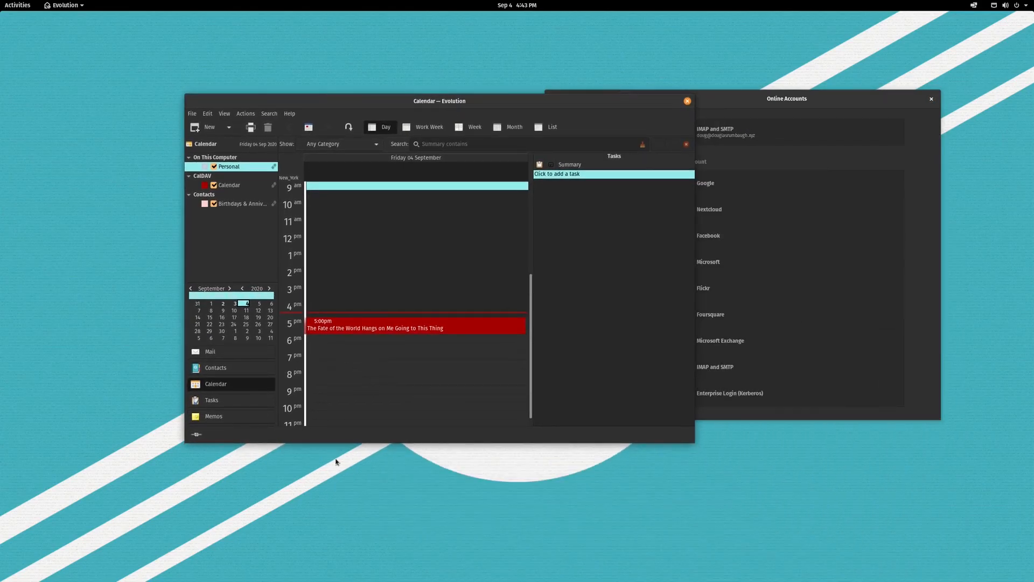
Switch Evolution to Contacts and start a new Address Book.
click(229, 372)
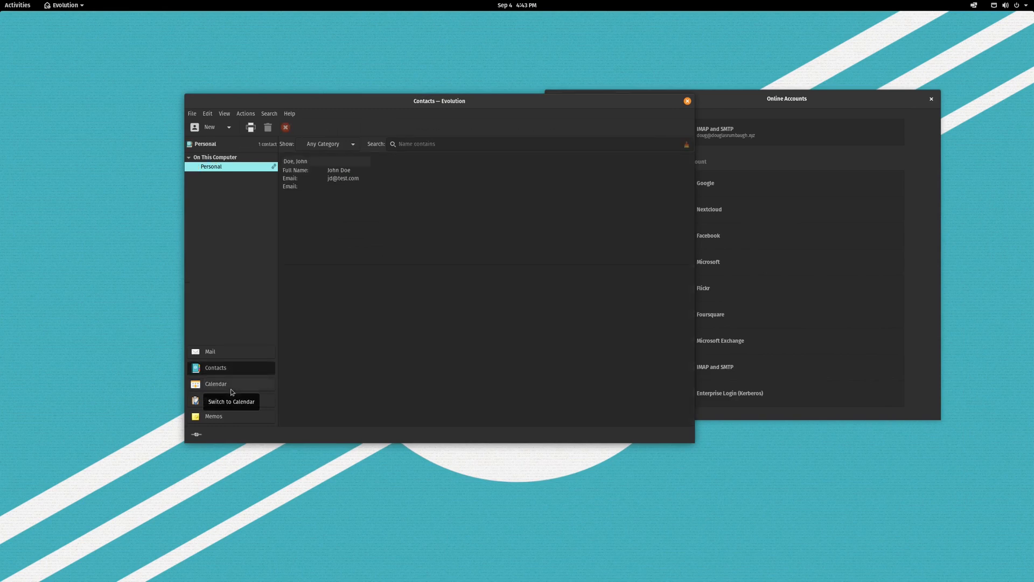
click(229, 129)
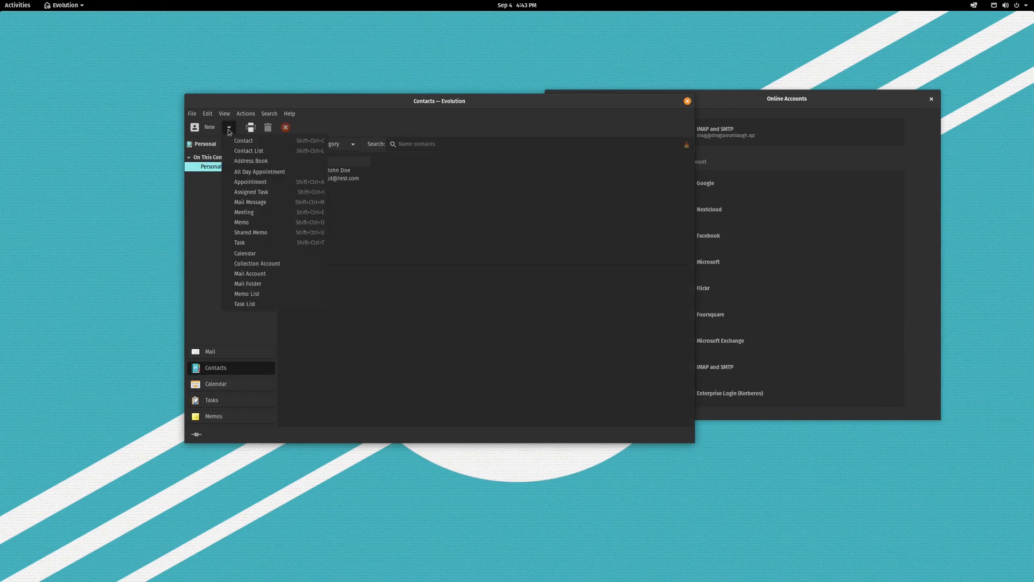
click(272, 162)
click(451, 259)
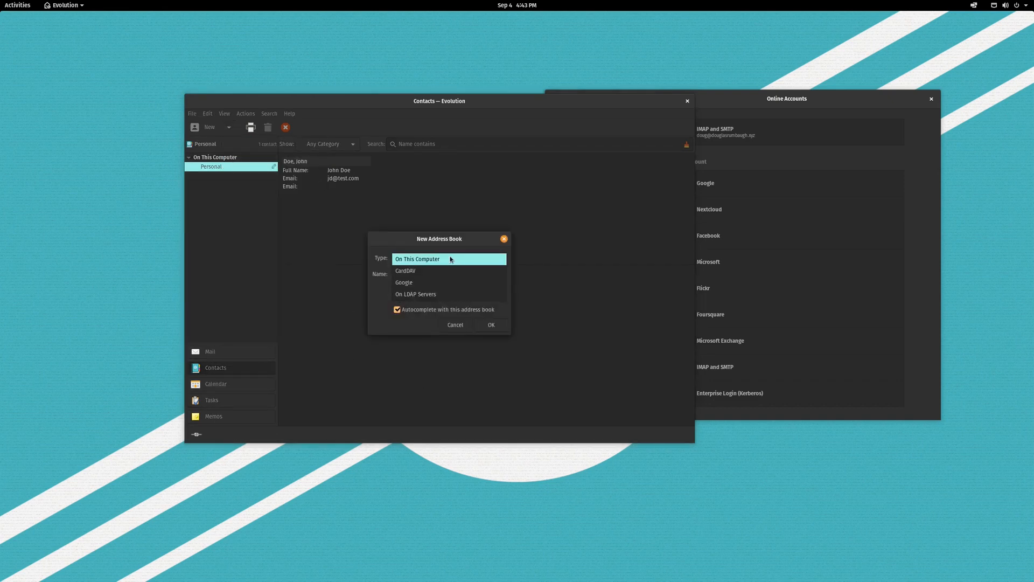
click(442, 271)
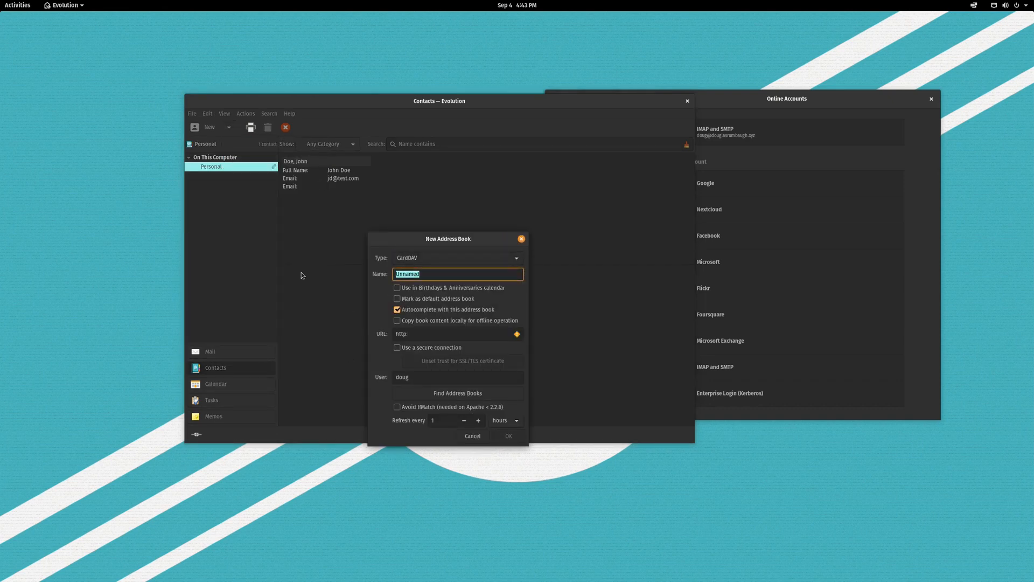
text(Remote)
click(422, 336)
text(://dav.privateemail.com)
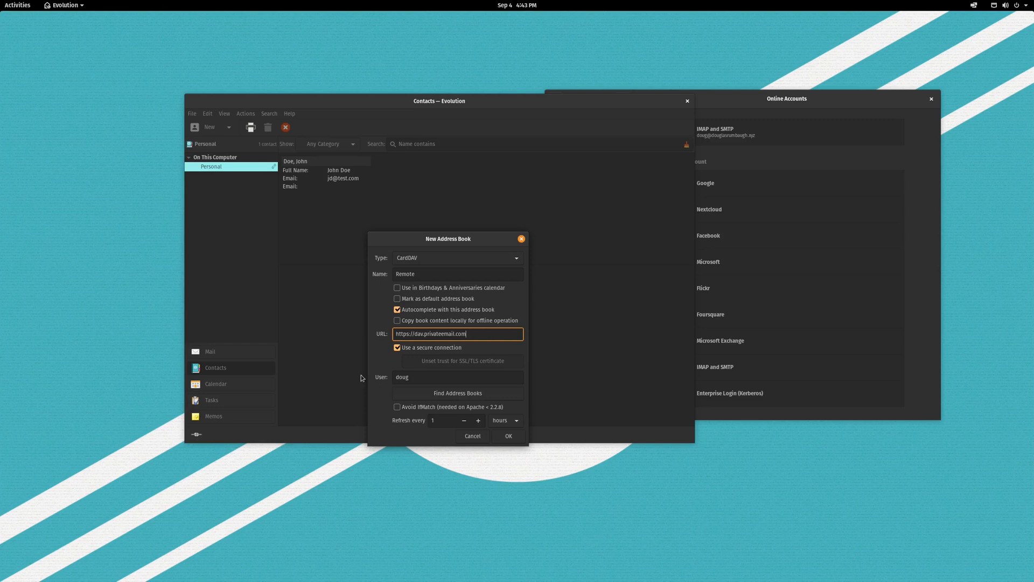
Enter the user name, sign in with the account password to list the server's books, and pick Contacts.
click(430, 379)
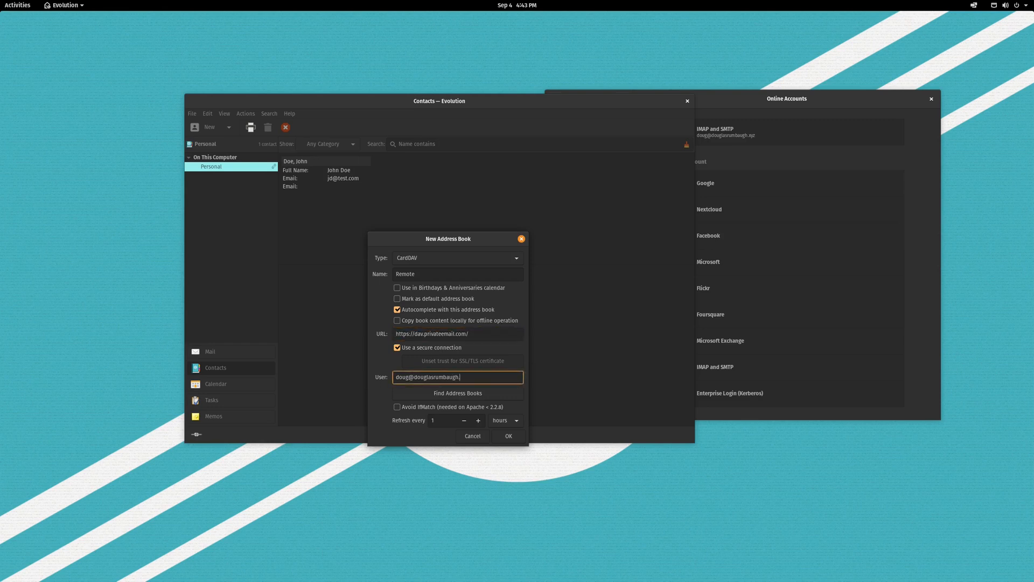
click(475, 397)
text(••)
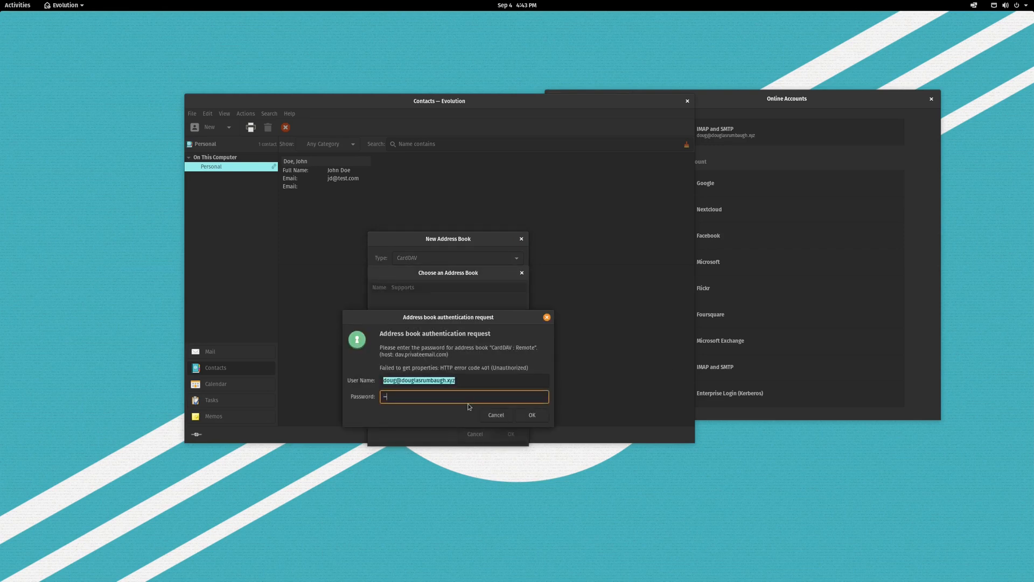
text(••••)
key(Return)
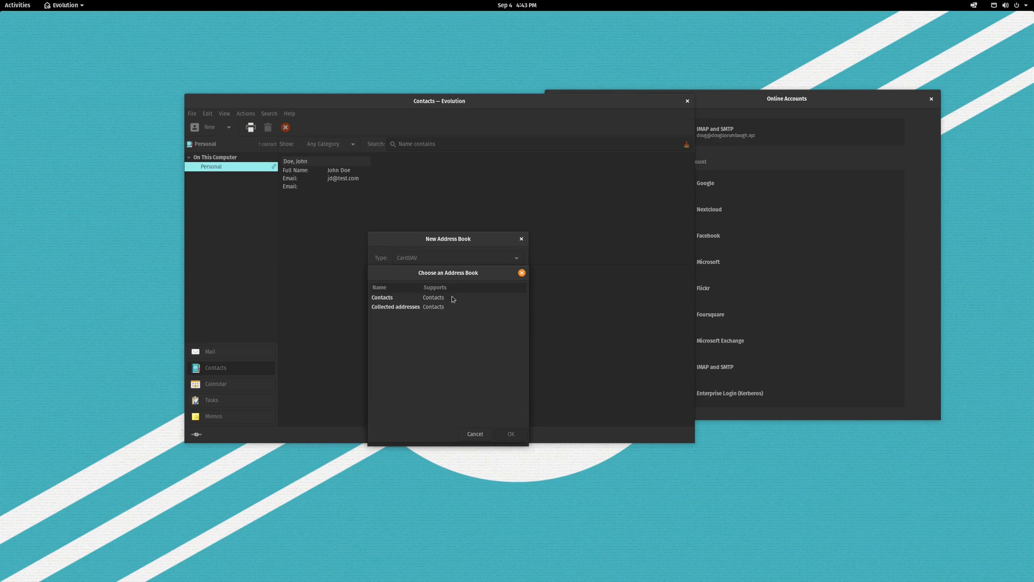
click(453, 299)
Add the server's Contacts book and open CardDAV > Contacts, which lists Doe, Jane.
click(510, 434)
click(513, 435)
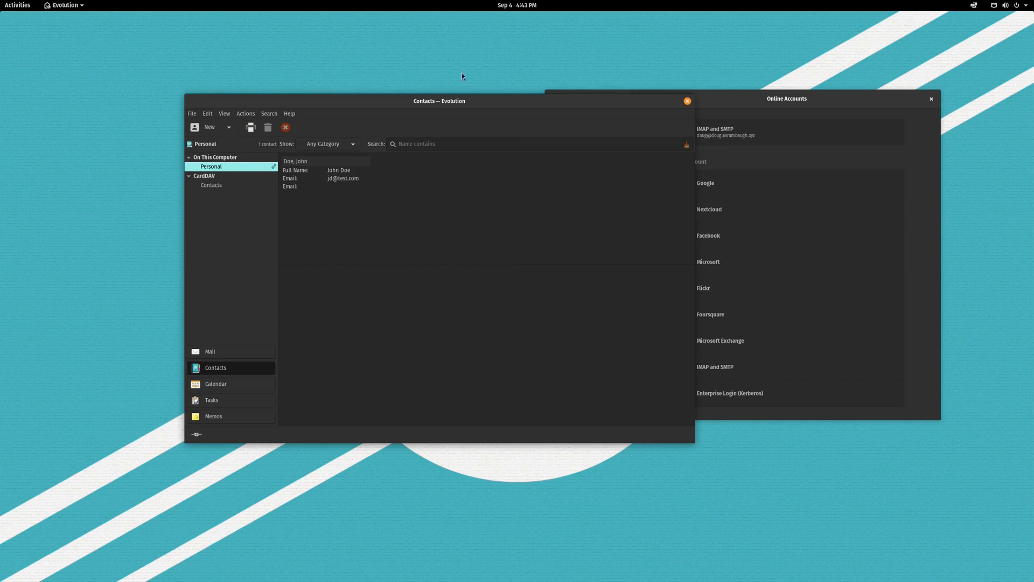
drag(474, 98, 589, 87)
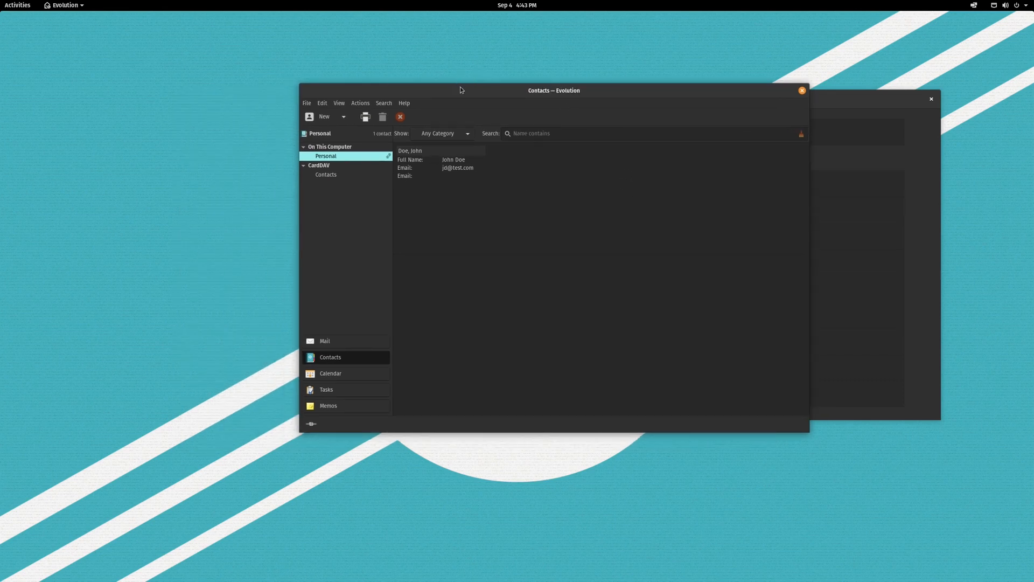
drag(461, 89, 492, 86)
click(371, 173)
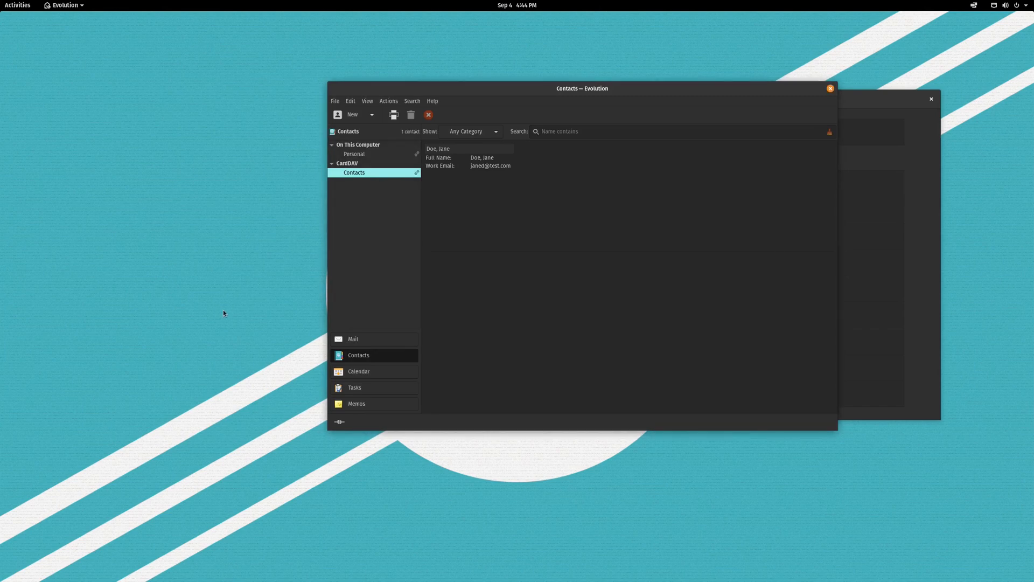
Search the Activities overview for 'contact' and launch the Contacts app.
key(super)
key(super)
key(super)
text(contact)
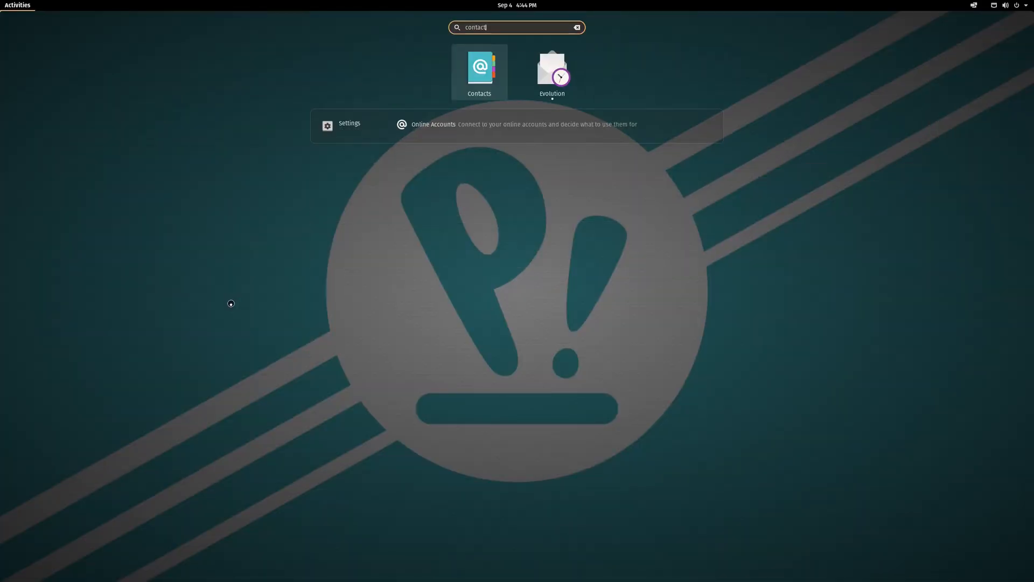
key(Return)
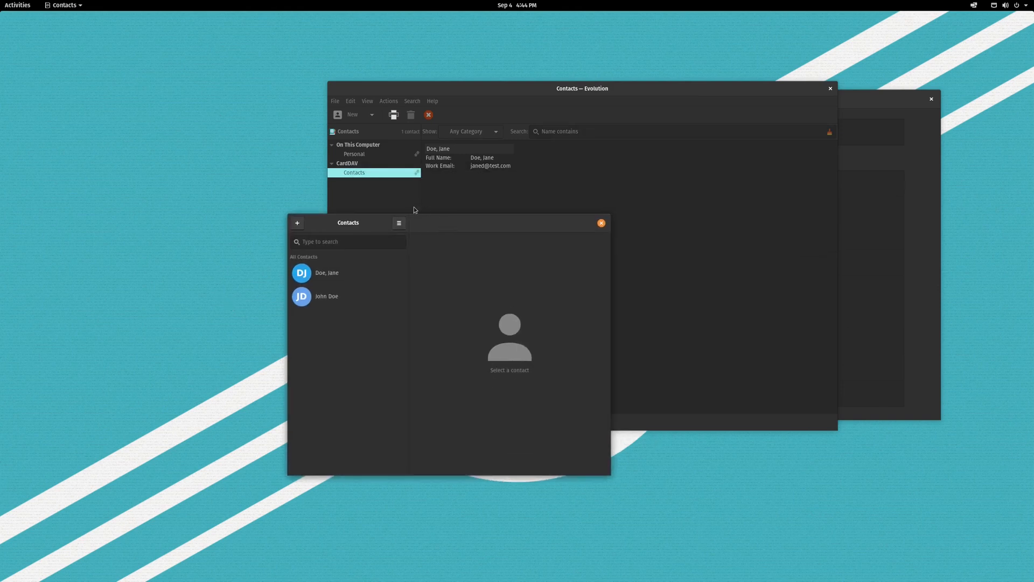
Make Contacts (CardDAV) the default address book via Change Address Book….
click(398, 223)
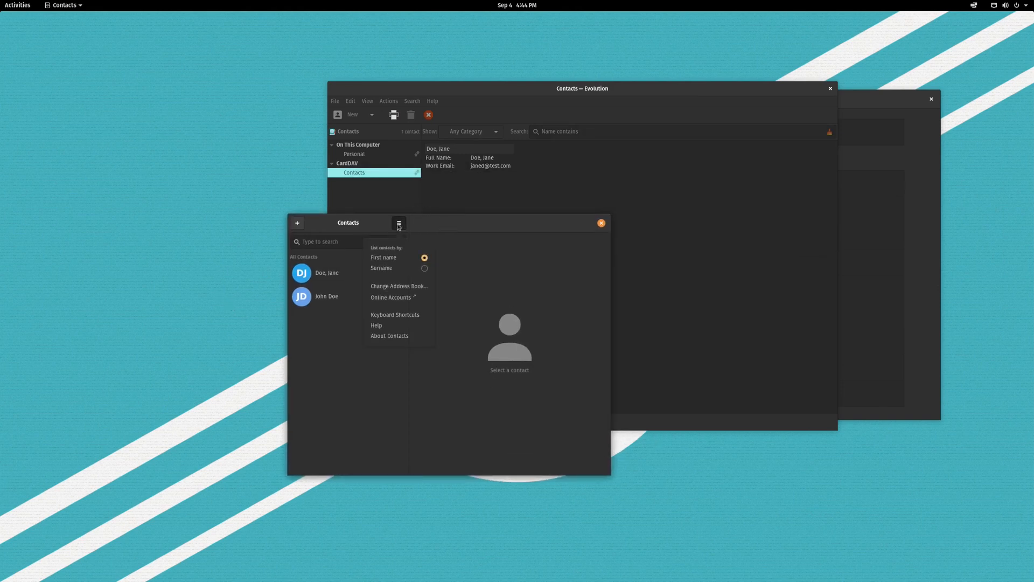
click(400, 287)
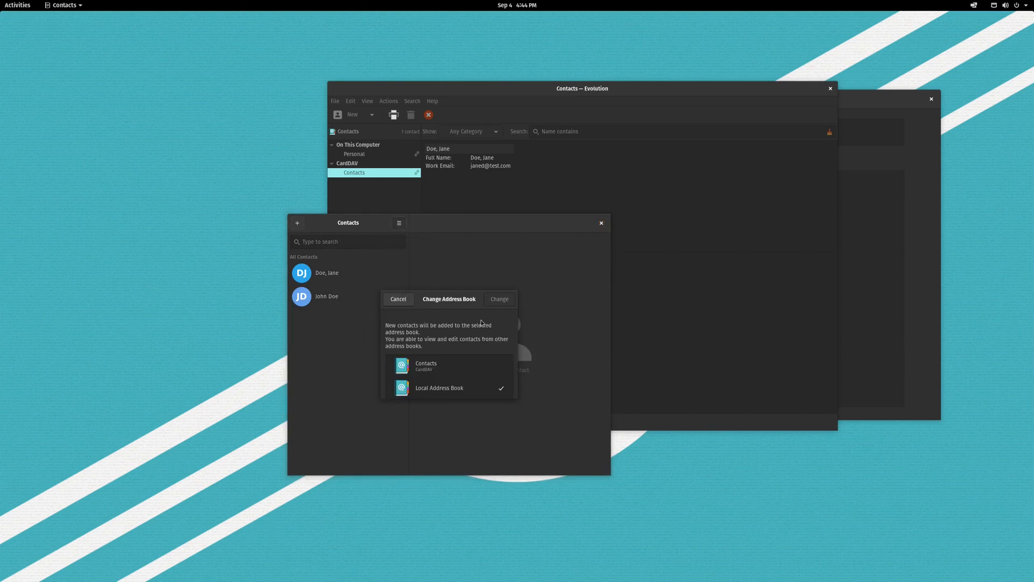
click(469, 369)
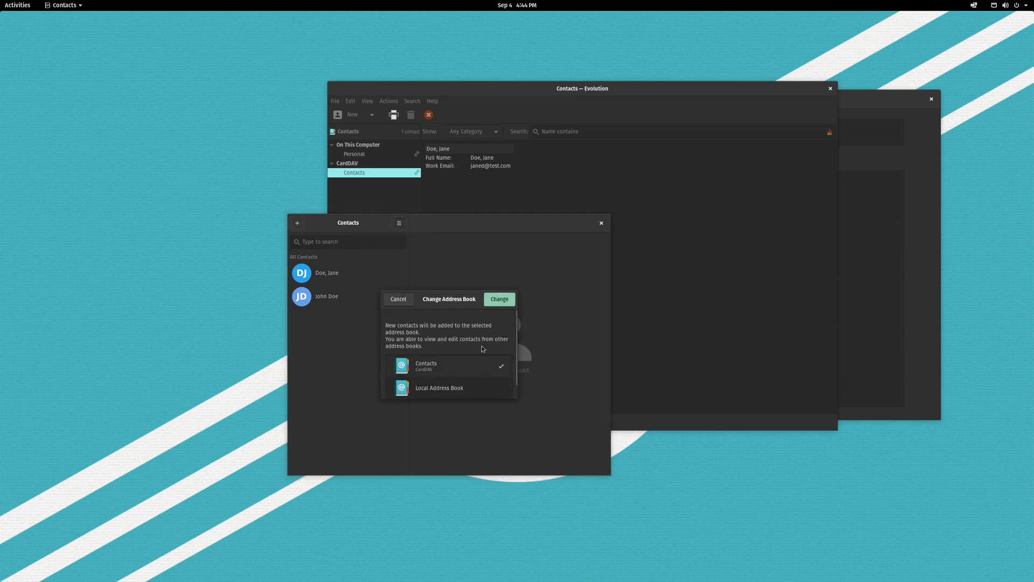
click(499, 300)
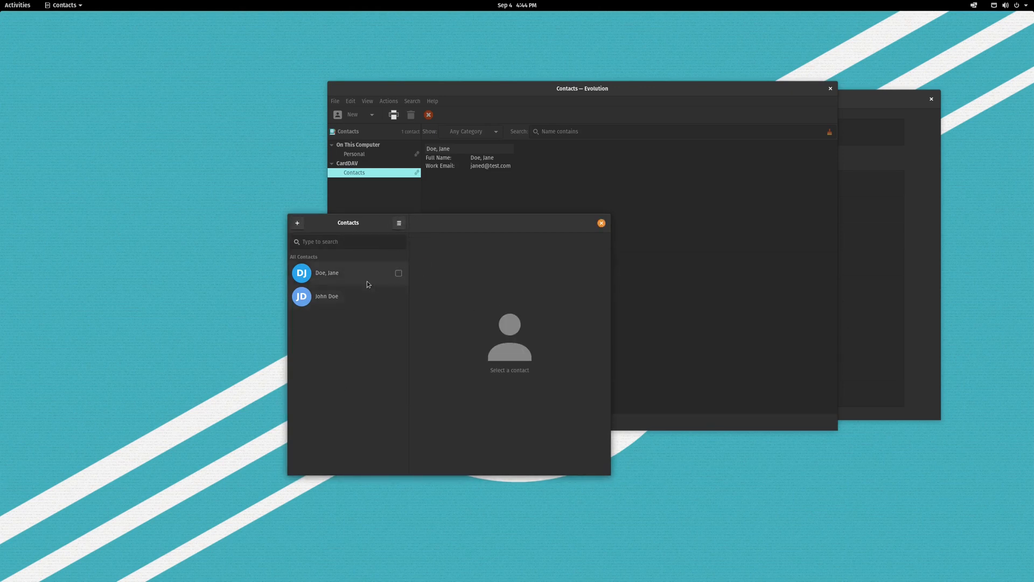
Switch between Doe, Jane and John Doe to view their details.
click(340, 275)
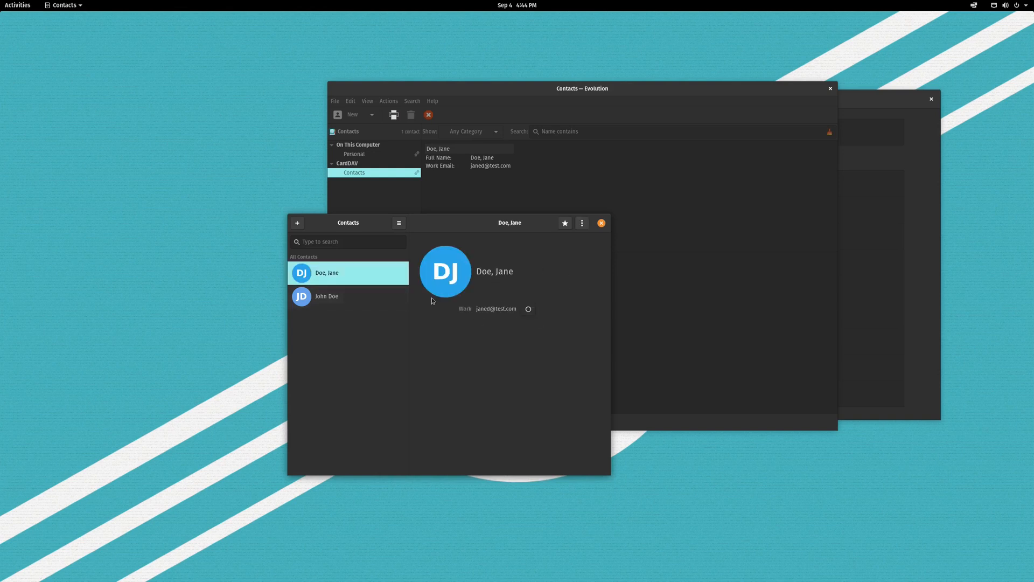
click(335, 294)
click(344, 275)
click(353, 291)
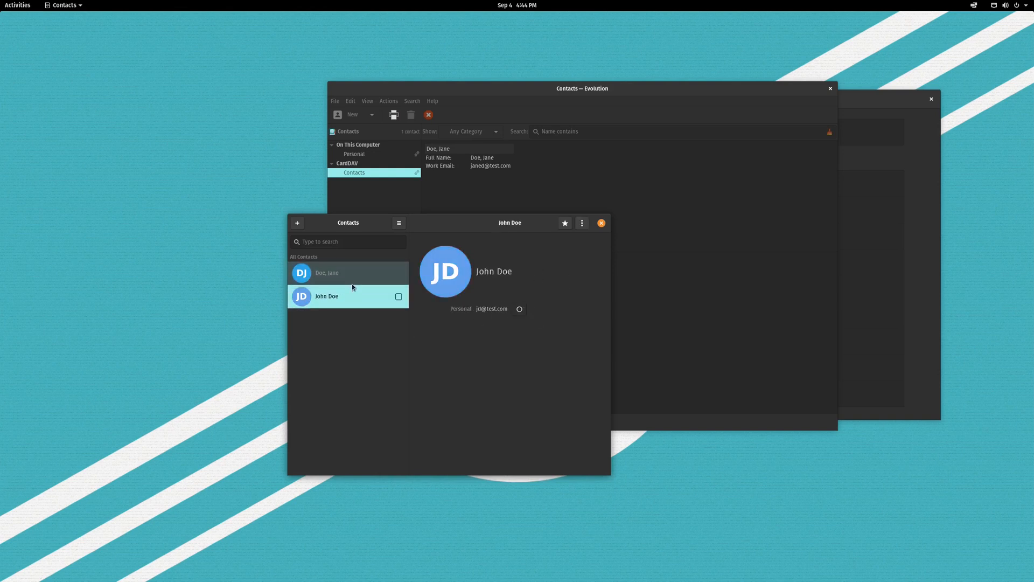
click(353, 276)
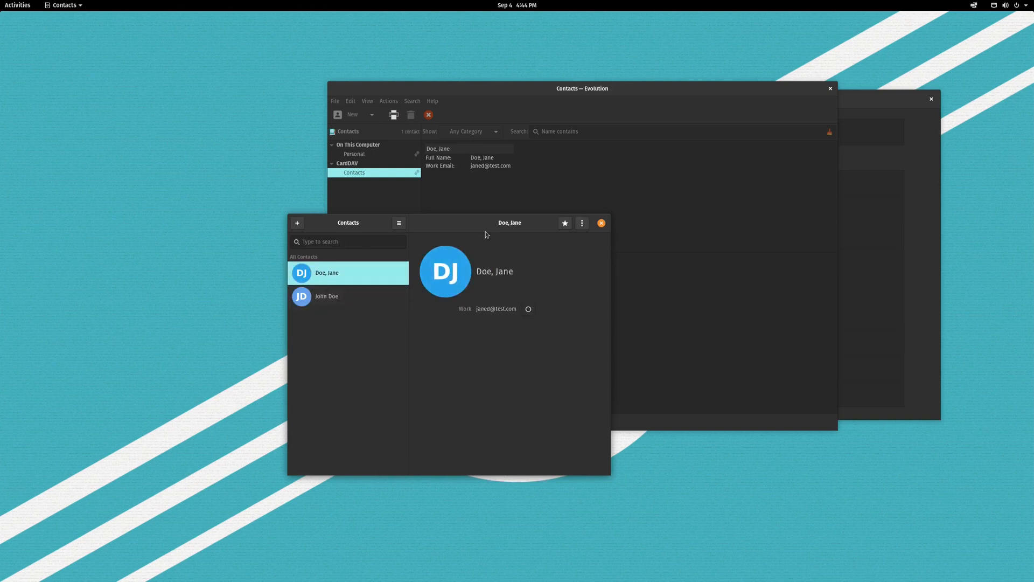
Revisit the main menu, then recheck Doe, Jane's and John Doe's details.
click(402, 225)
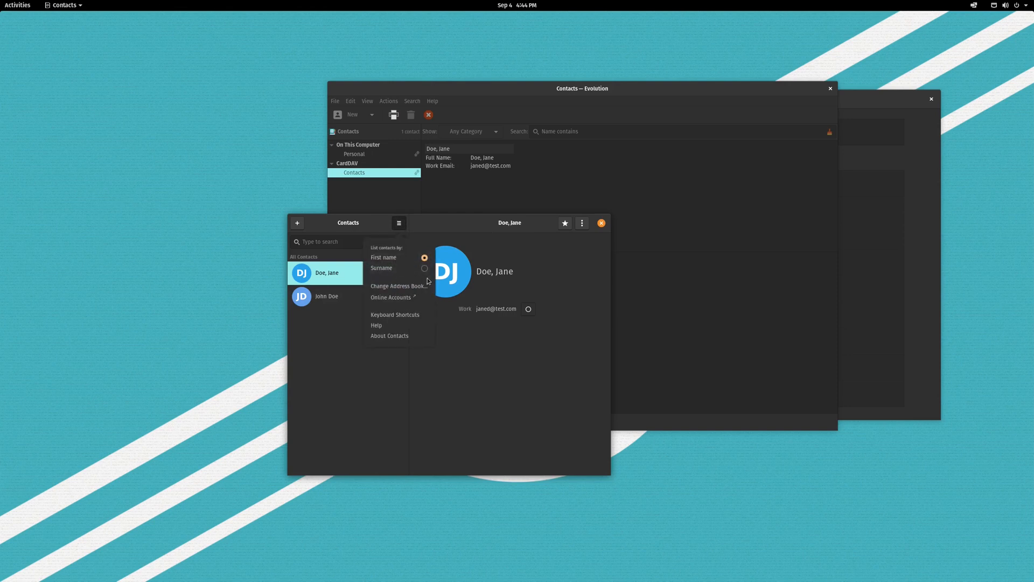
click(416, 298)
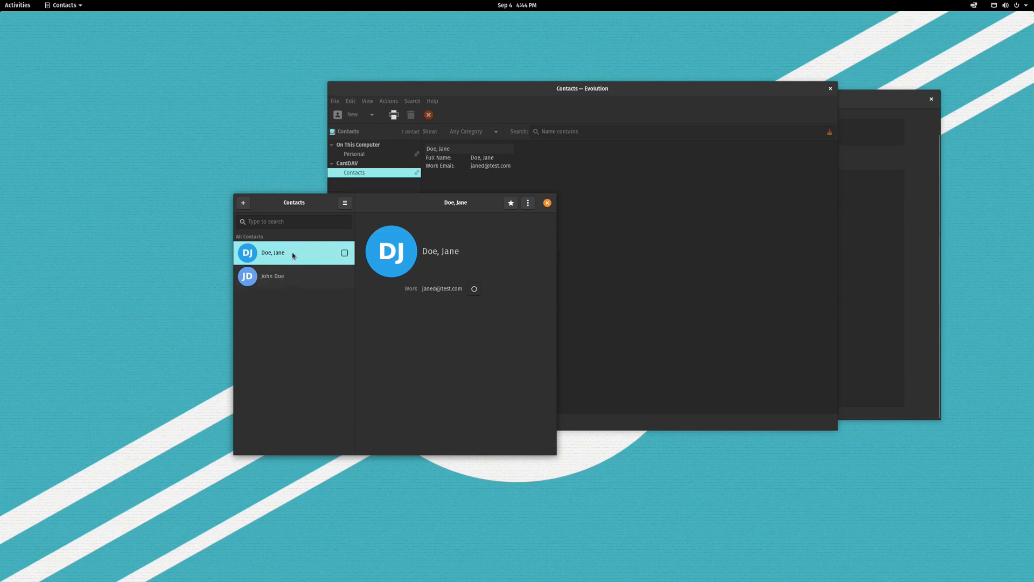
click(287, 280)
click(285, 259)
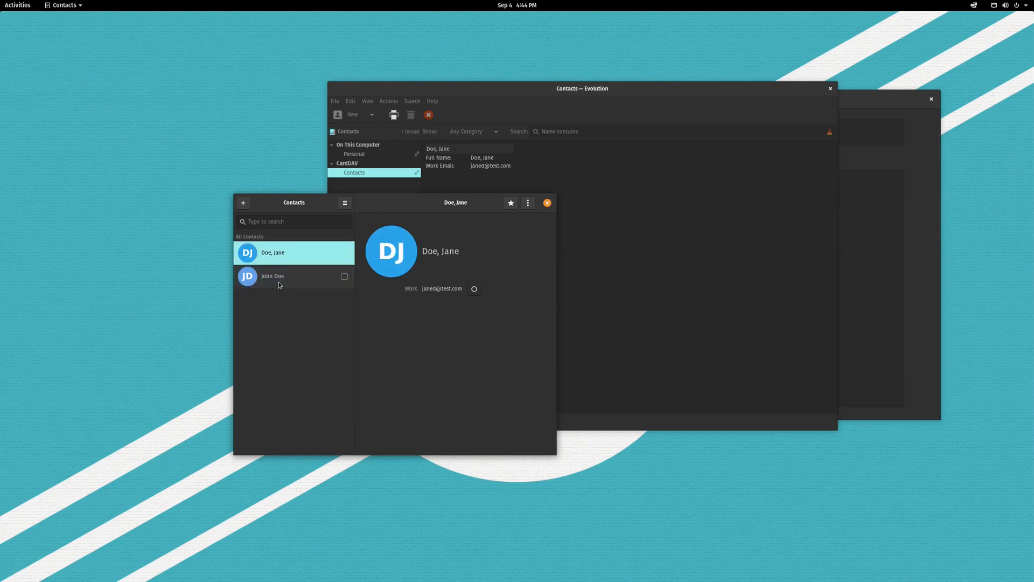
click(281, 283)
click(282, 259)
click(281, 284)
click(284, 261)
click(284, 280)
click(284, 259)
Check the OX webmail Contacts book shows Doe, Jane, then uncover John Doe in GNOME Contacts.
drag(1033, 127, 546, 125)
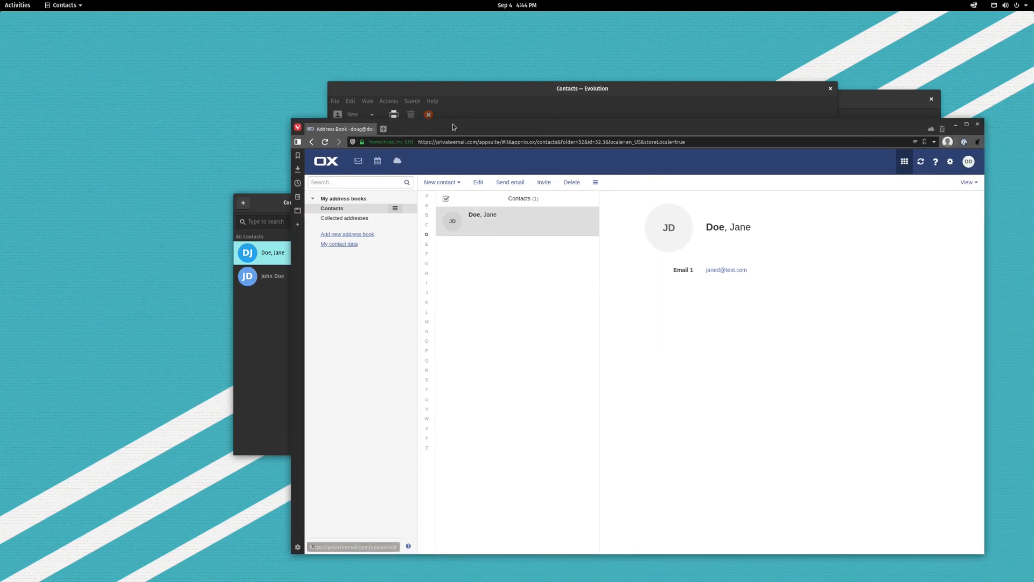
drag(489, 128, 1033, 178)
click(344, 276)
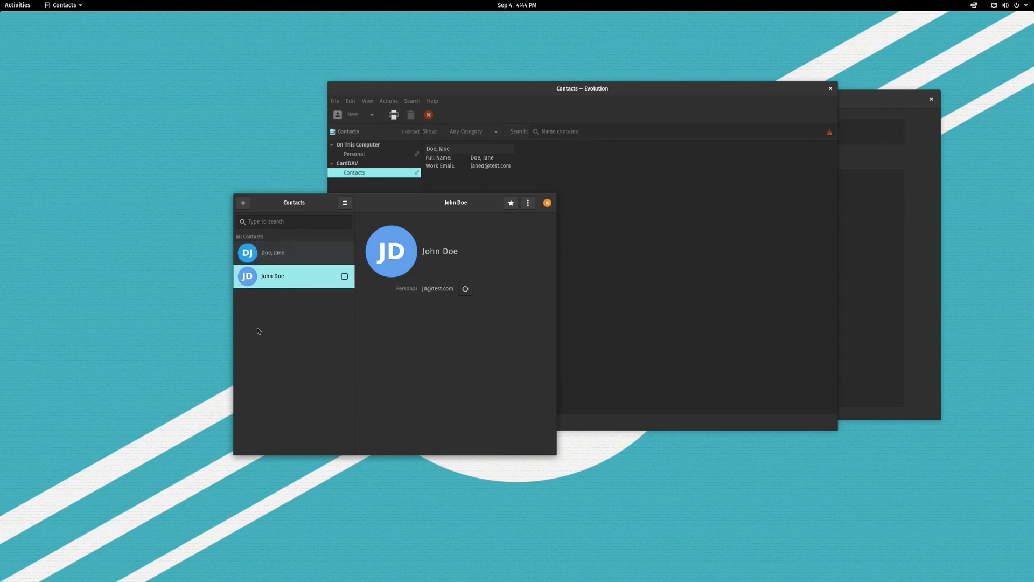
Open and dismiss John Doe's contact actions, then flip between the two contacts.
click(528, 203)
click(528, 307)
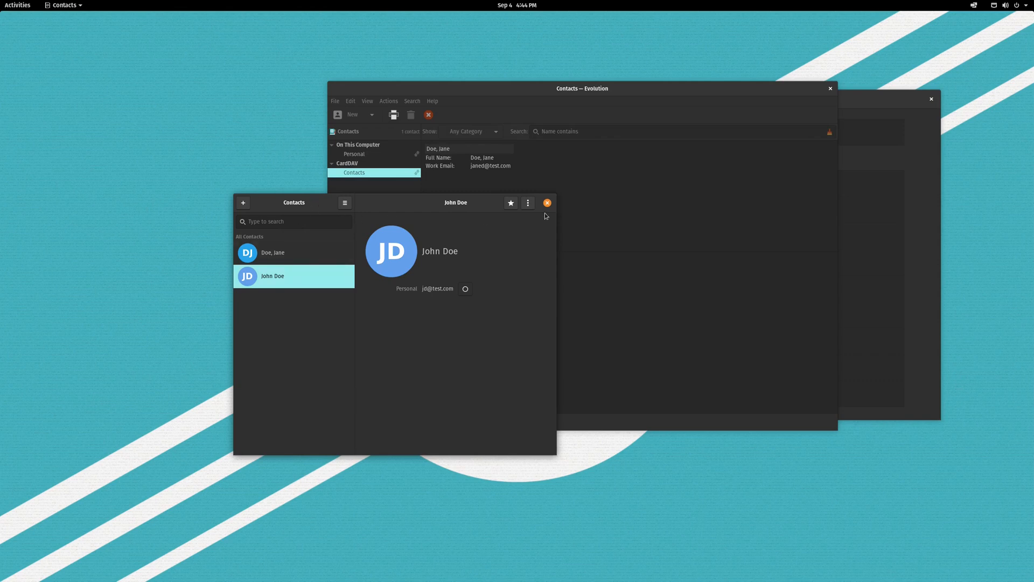
click(296, 255)
click(305, 282)
click(300, 256)
click(299, 280)
click(303, 254)
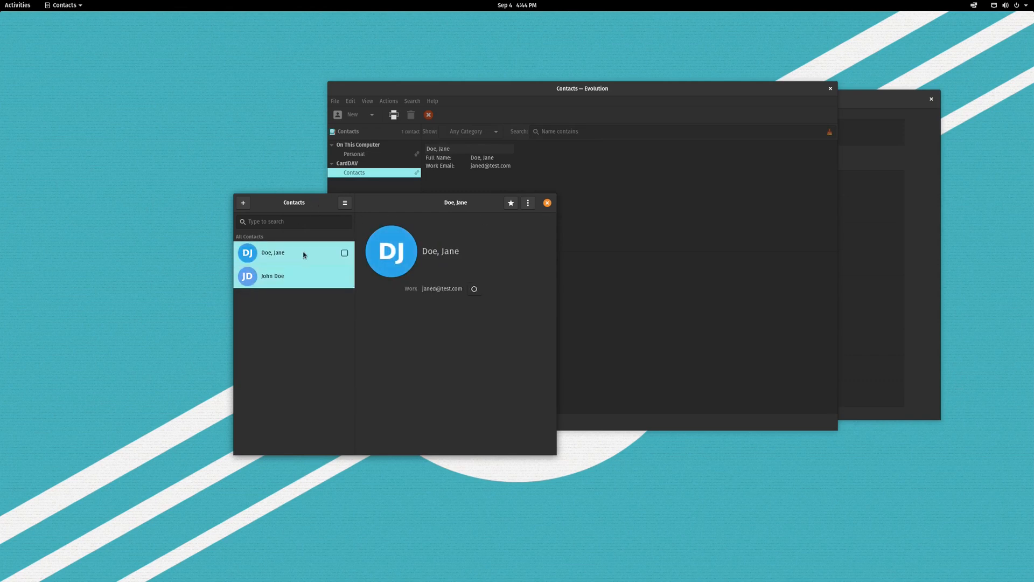
click(307, 278)
click(311, 254)
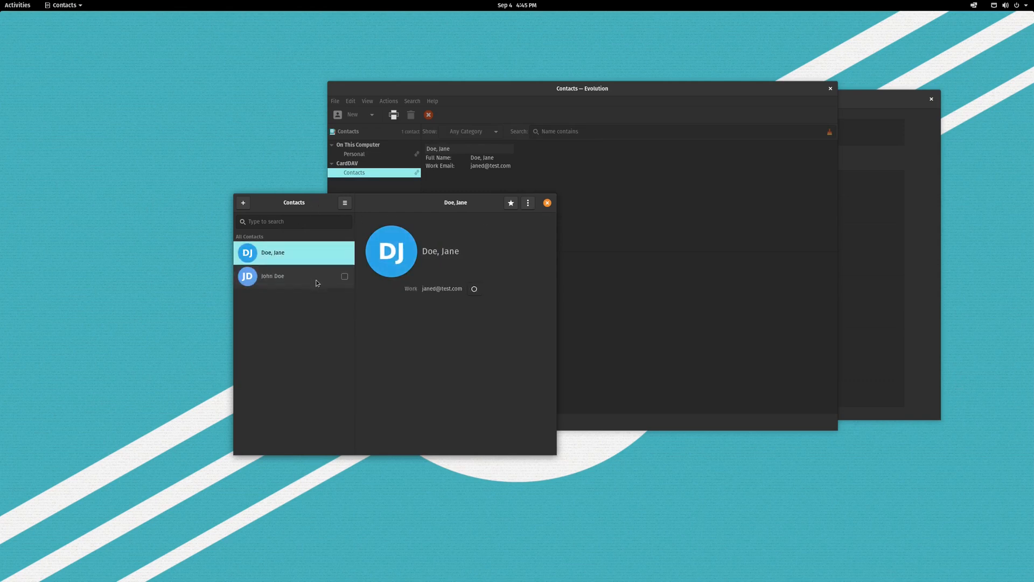
Open and close the shown contact's options, then toggle between the two contacts again.
click(528, 203)
click(301, 252)
click(301, 253)
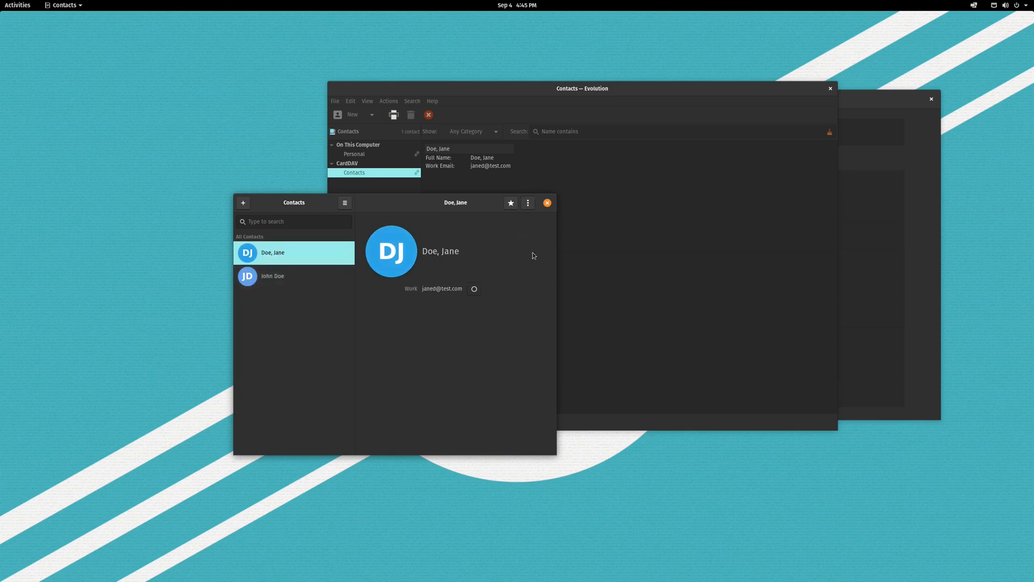
click(304, 276)
click(300, 252)
click(302, 277)
click(301, 257)
Start a new contact and look over its fields, including the extra ones like website and birthday.
click(243, 203)
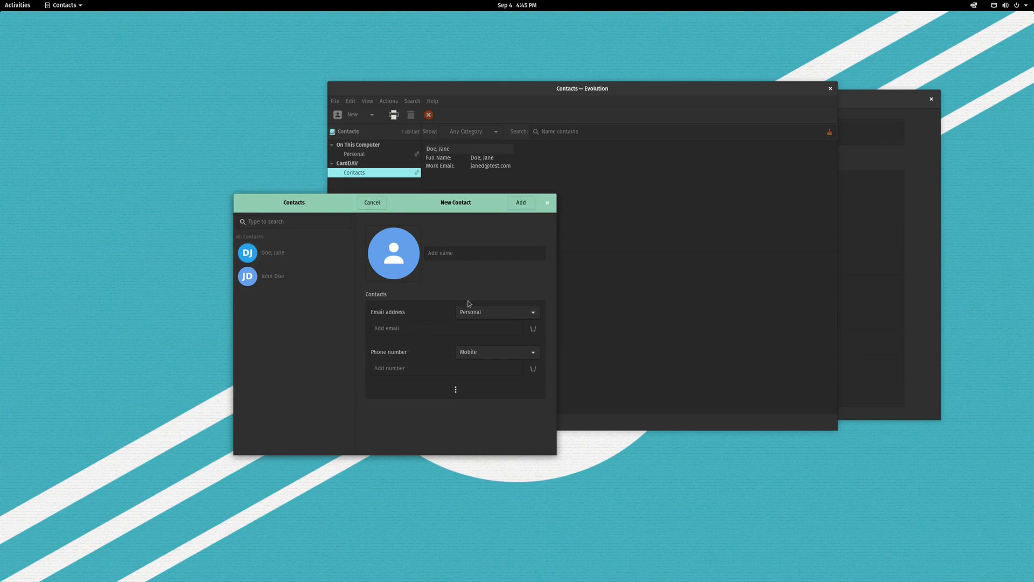
click(469, 251)
click(456, 389)
scroll(491, 380, down, 5)
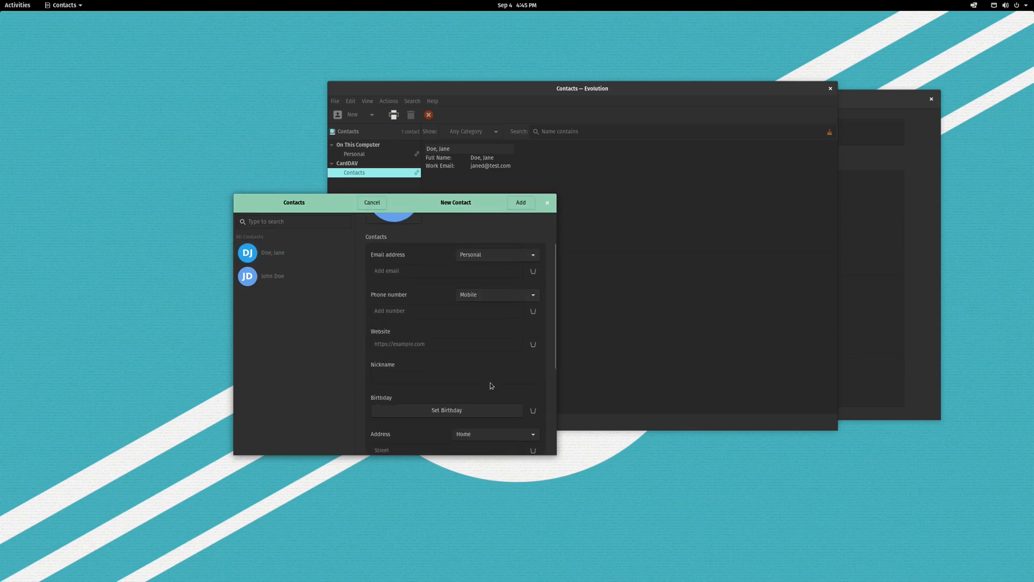
scroll(509, 323, up, 6)
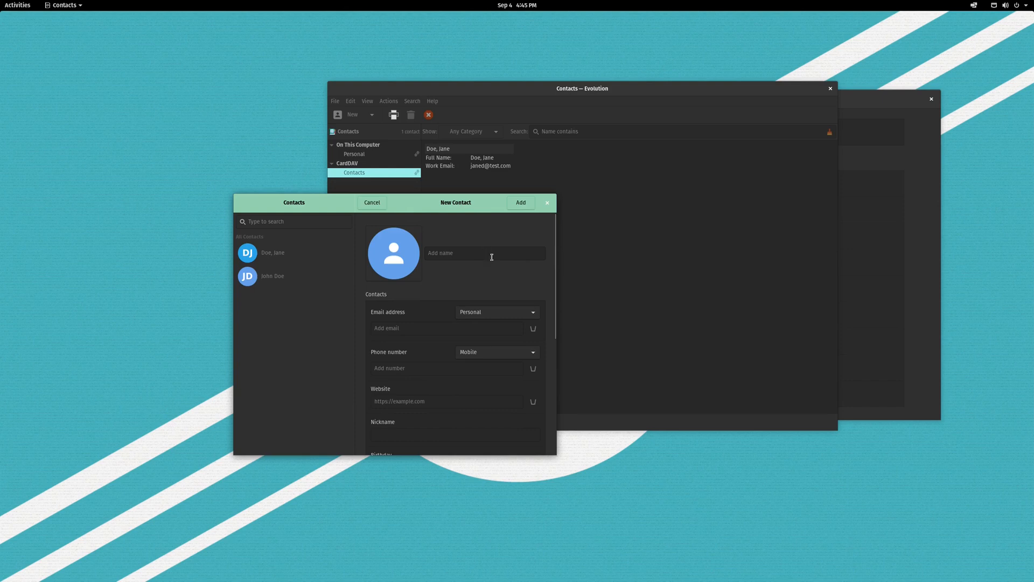
Enter the new contact's full name and personal e-mail address, save it, and view it.
click(453, 253)
text(A Person)
click(411, 328)
text(stuff@domain.com)
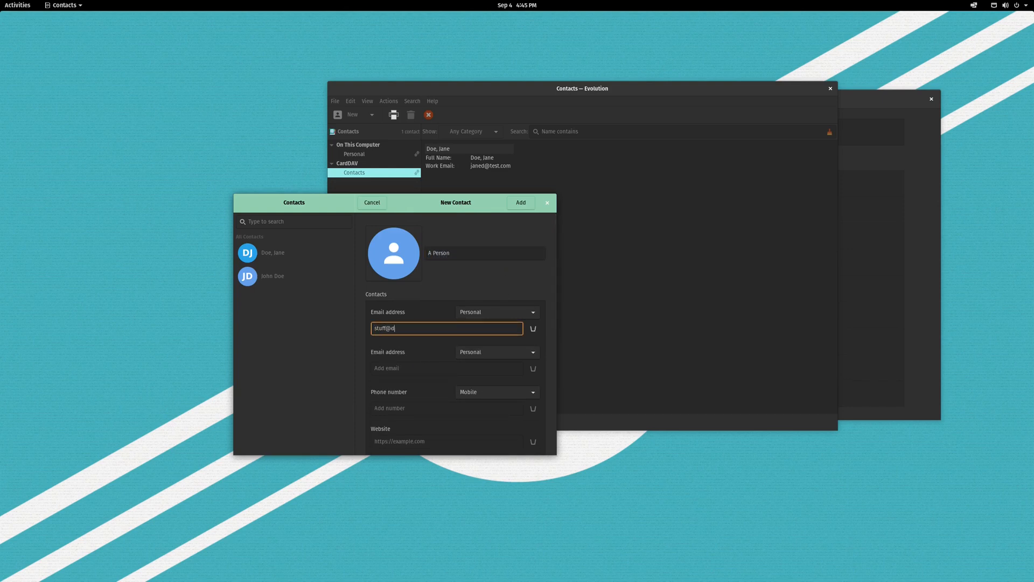
click(517, 204)
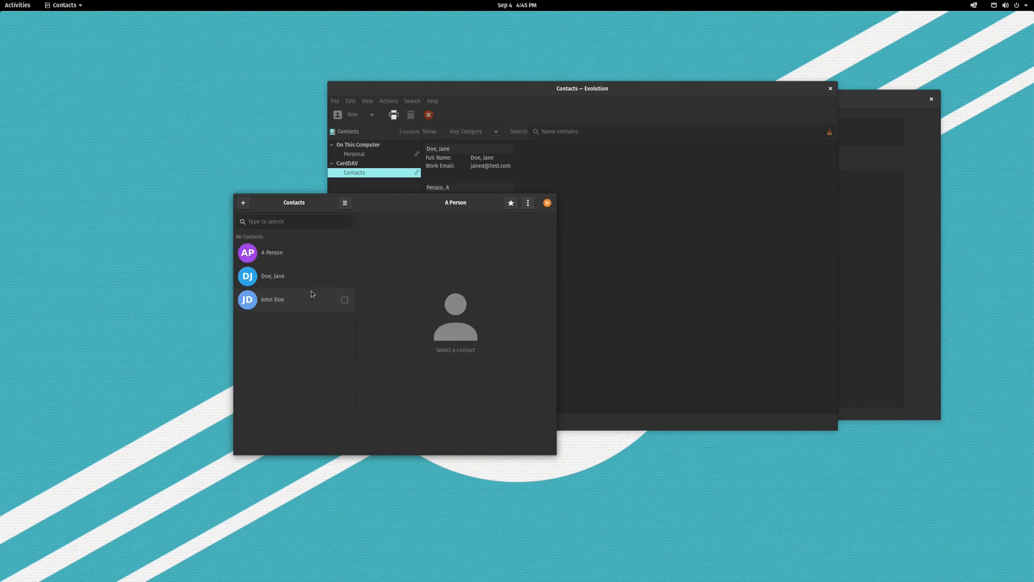
click(280, 257)
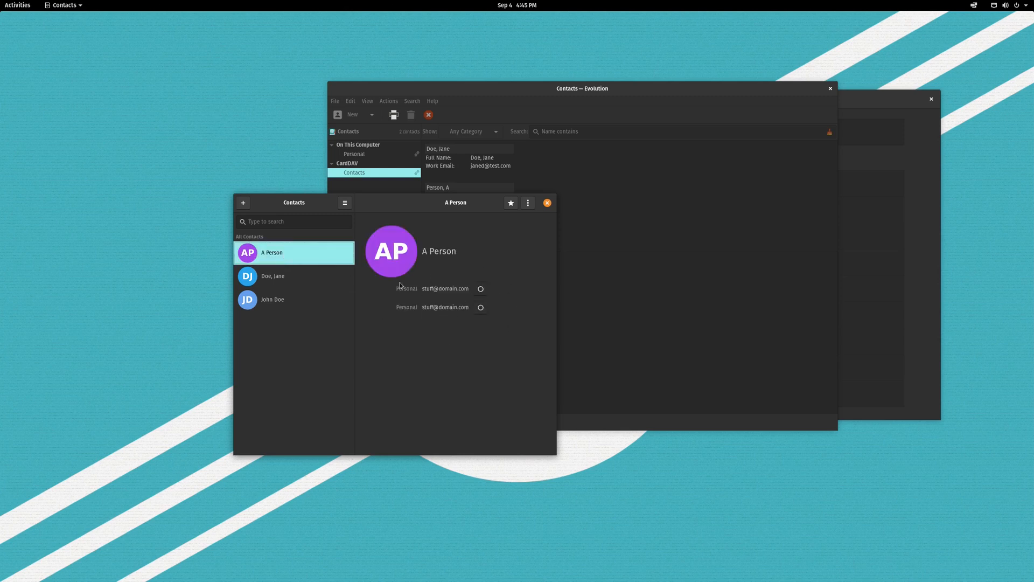
Verify Contacts (CardDAV) is still the default address book, then bring the OX webmail window forward.
drag(447, 219, 483, 245)
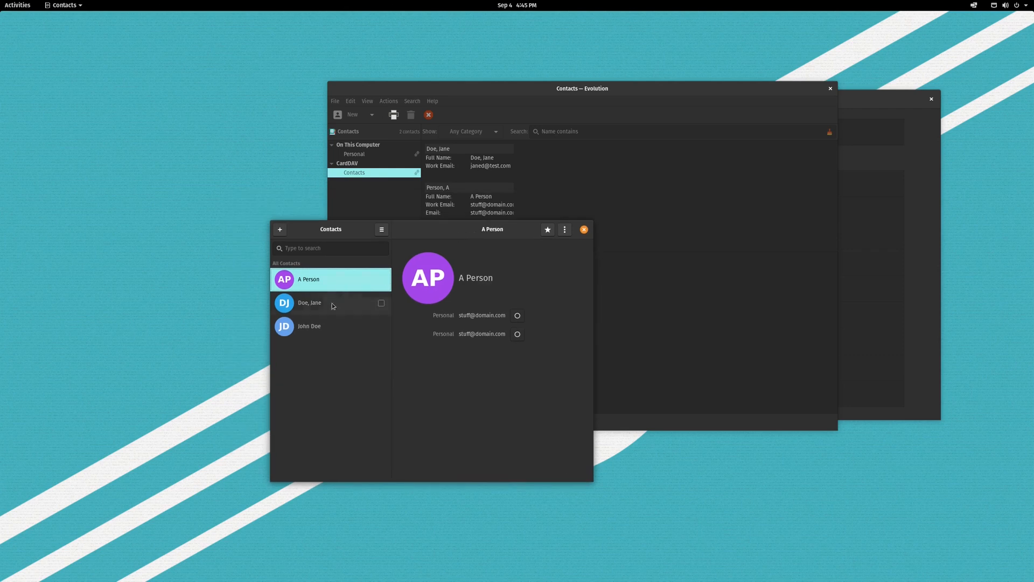
click(344, 203)
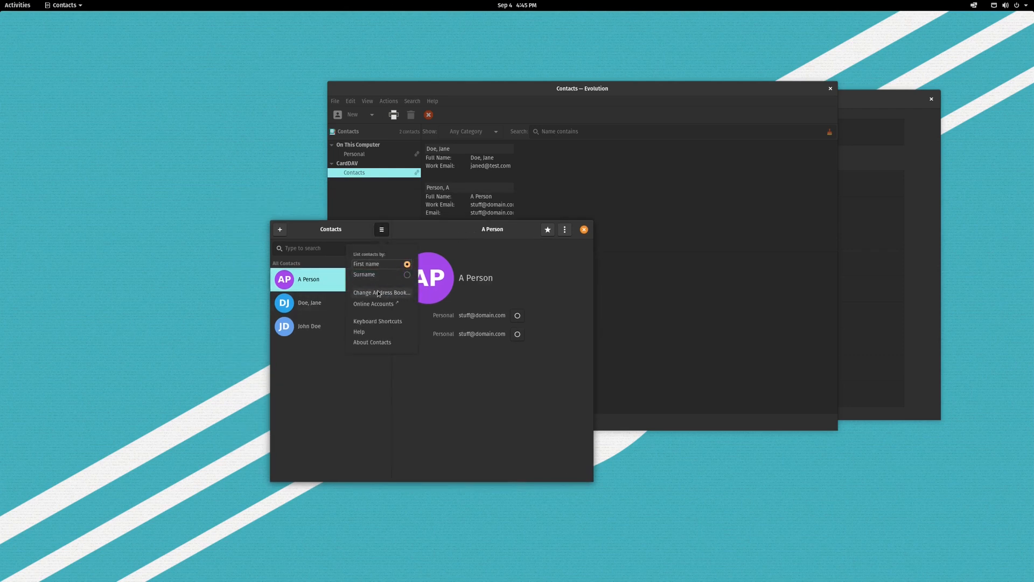
click(393, 297)
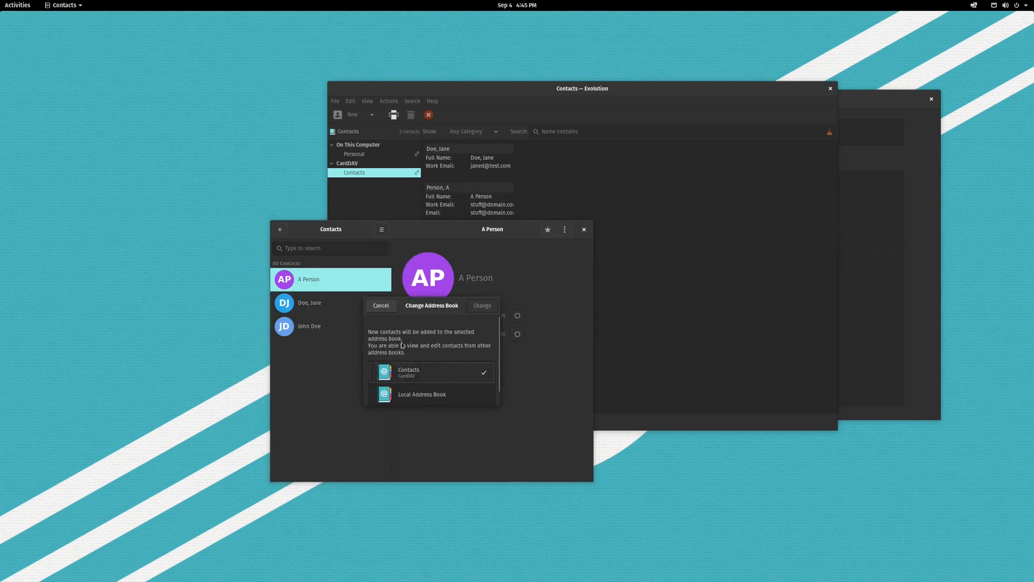
click(382, 305)
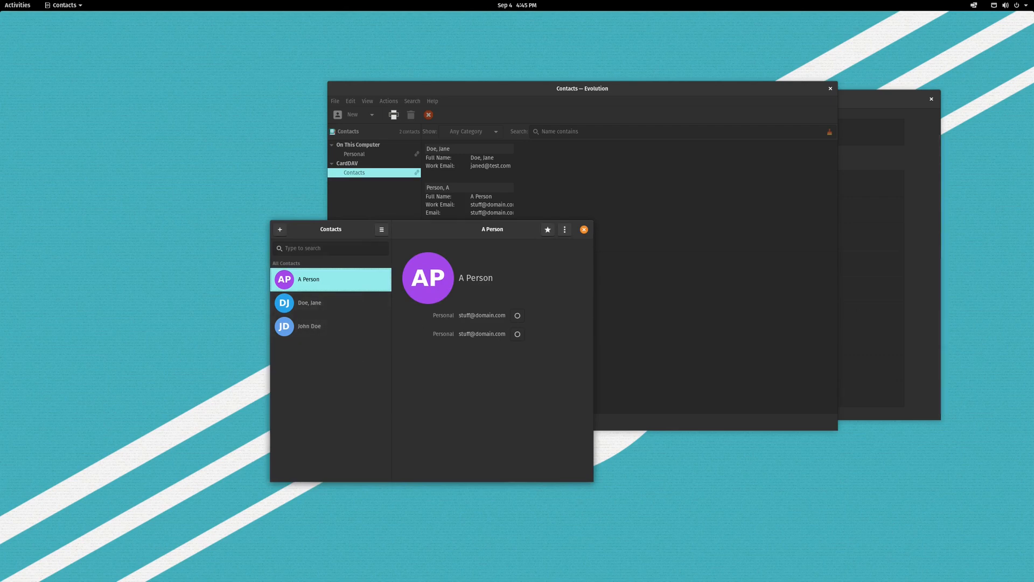
drag(1033, 153, 622, 124)
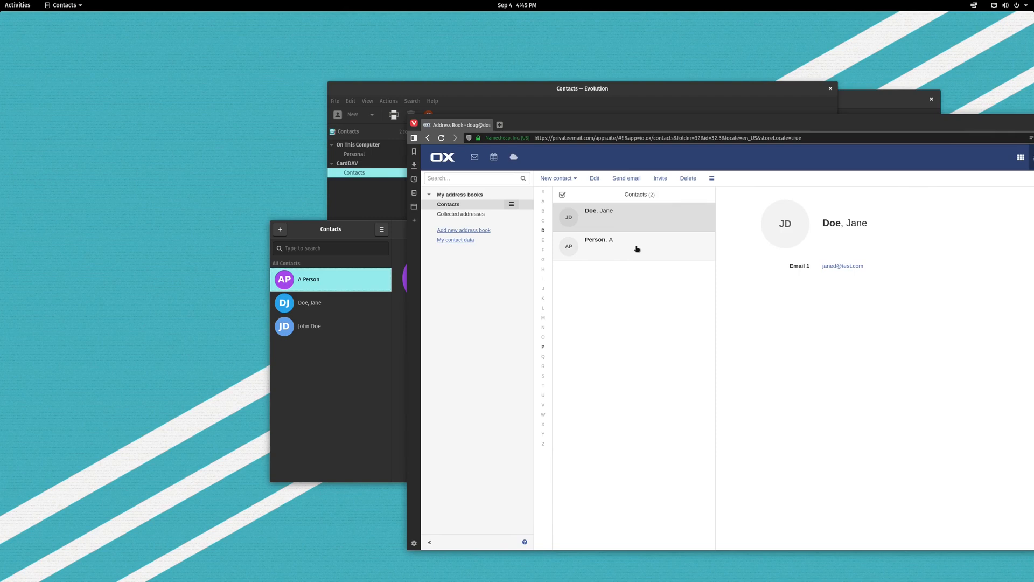
Move the OX webmail window off the right edge and shift Contacts down-left to show the new contact.
drag(545, 123, 1033, 141)
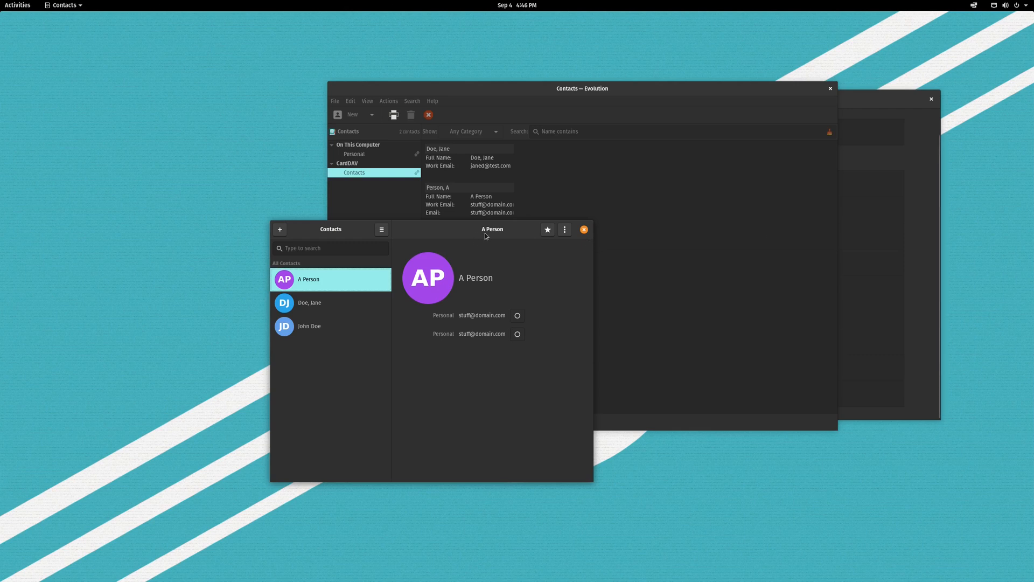
drag(479, 231, 325, 293)
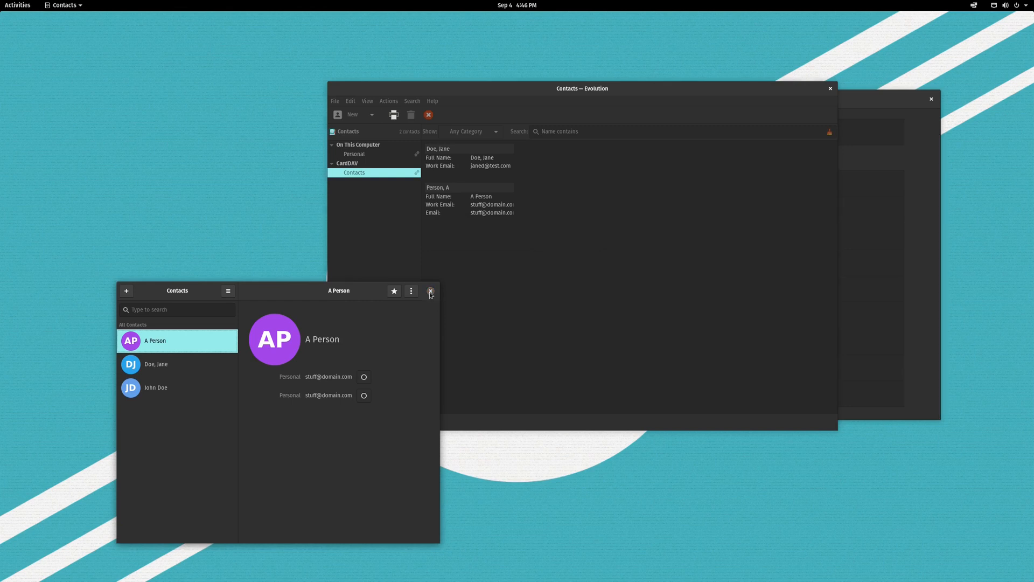
Close GNOME Contacts and place Evolution and the Online Accounts settings side by side.
click(431, 291)
drag(669, 98, 444, 135)
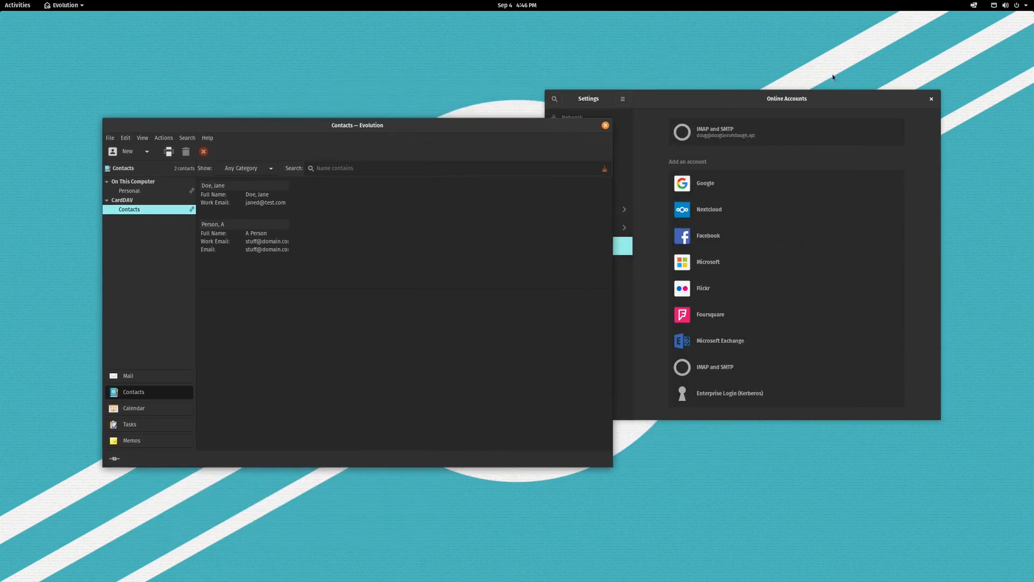
drag(814, 95, 847, 92)
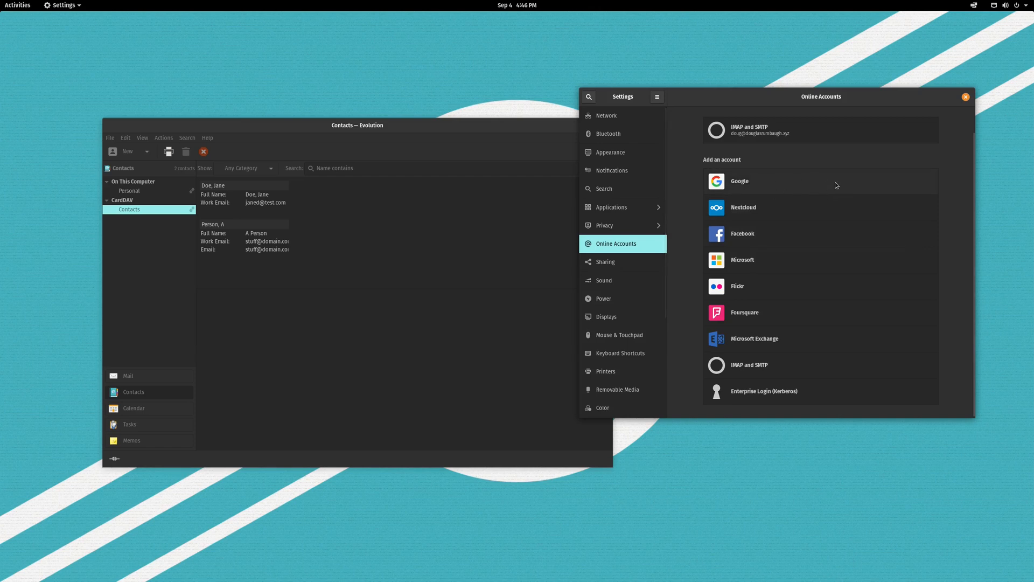
drag(741, 98, 801, 142)
click(293, 273)
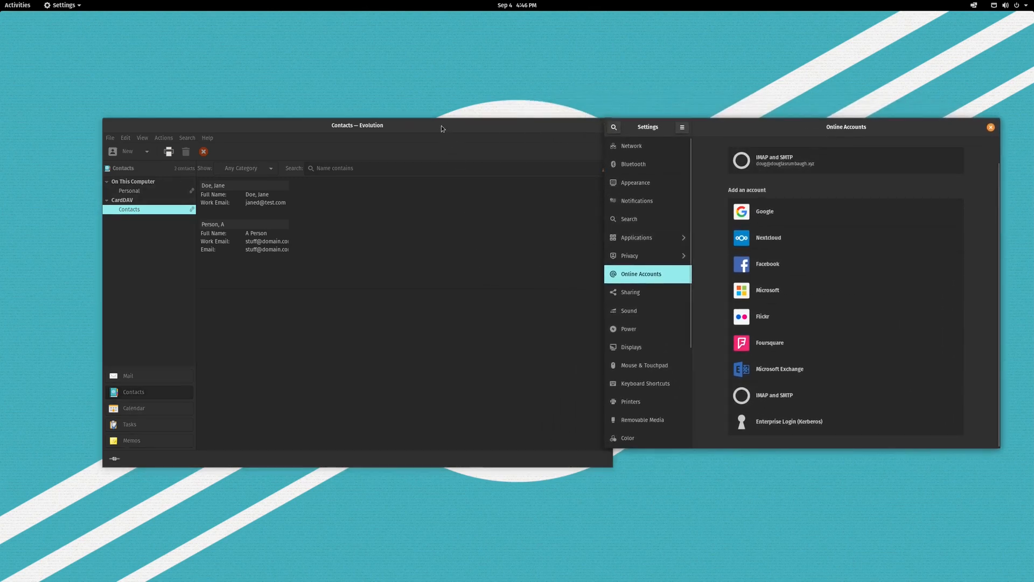
drag(445, 126, 359, 118)
drag(754, 126, 710, 116)
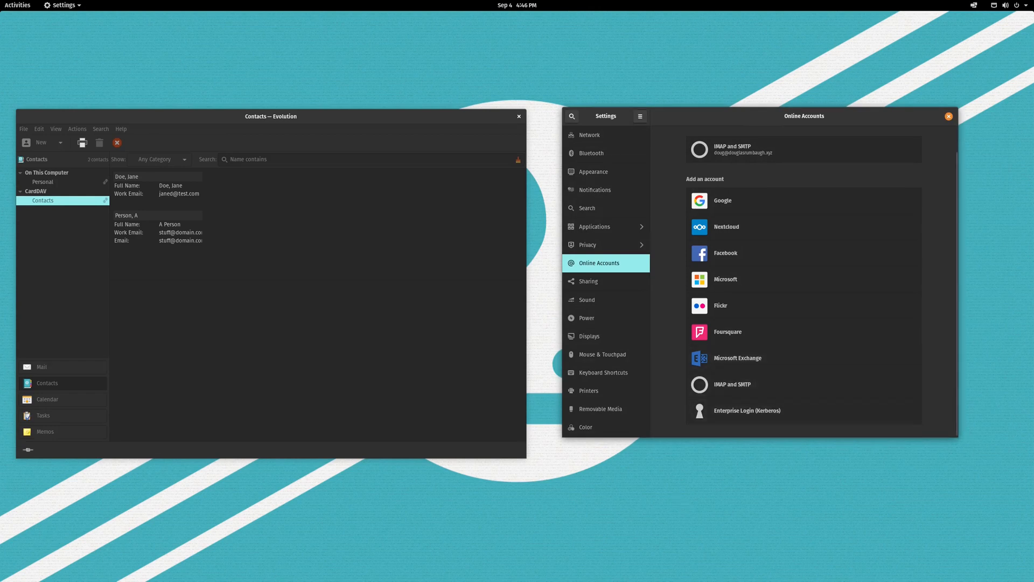
Glance at the webmail window, fine-tune the Evolution and Settings positions, and open Activities.
drag(1033, 226, 578, 171)
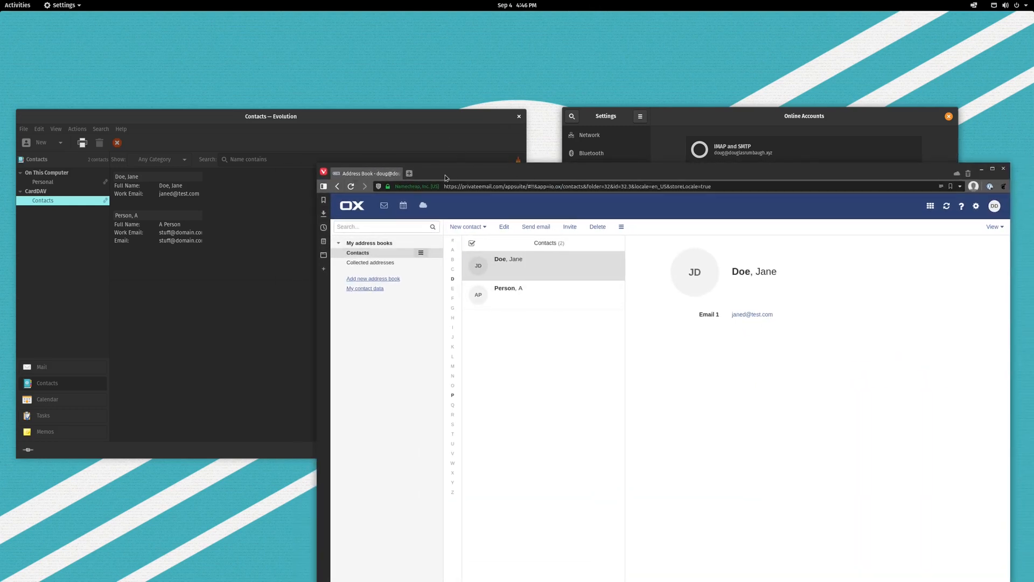
drag(447, 176, 1033, 237)
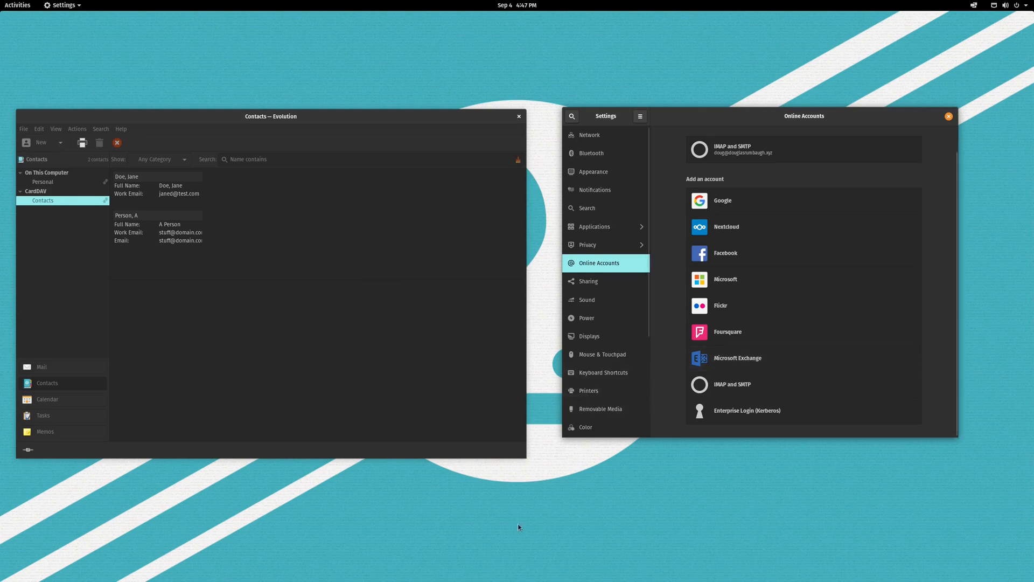
drag(295, 123, 295, 102)
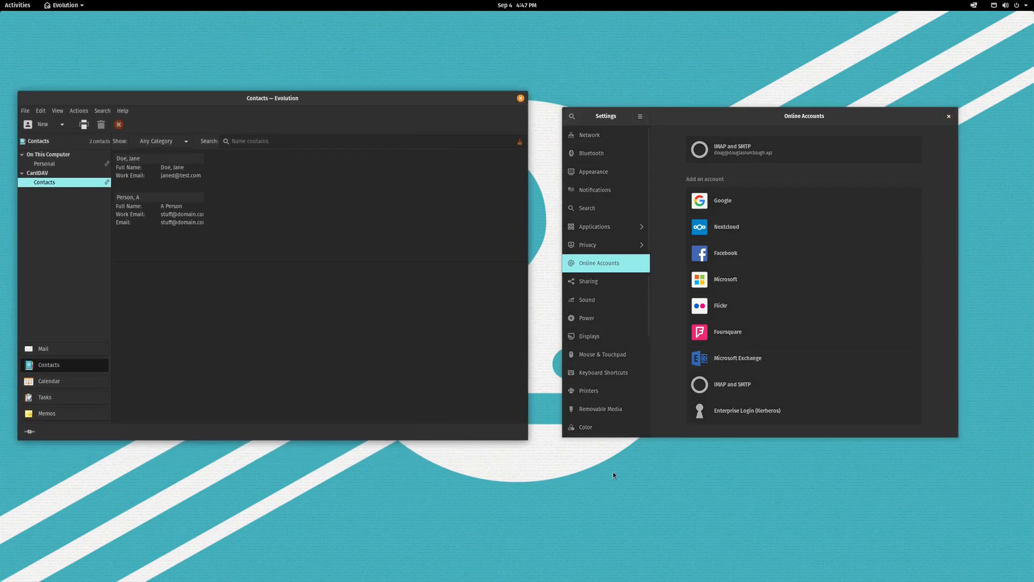
drag(690, 117, 689, 111)
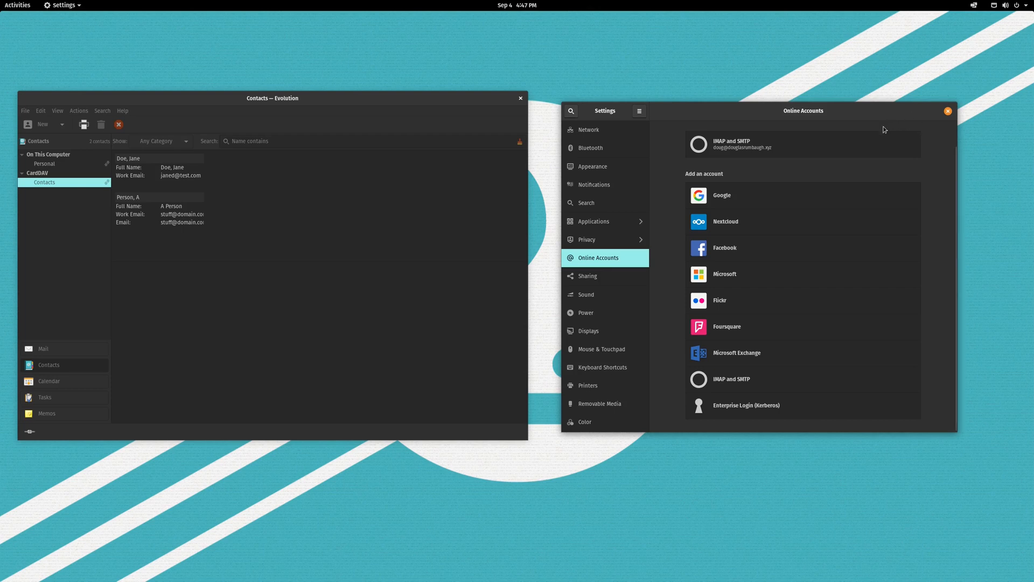
mouse_move(823, 115)
mouse_down()
mouse_move(787, 113)
mouse_move(821, 111)
mouse_up()
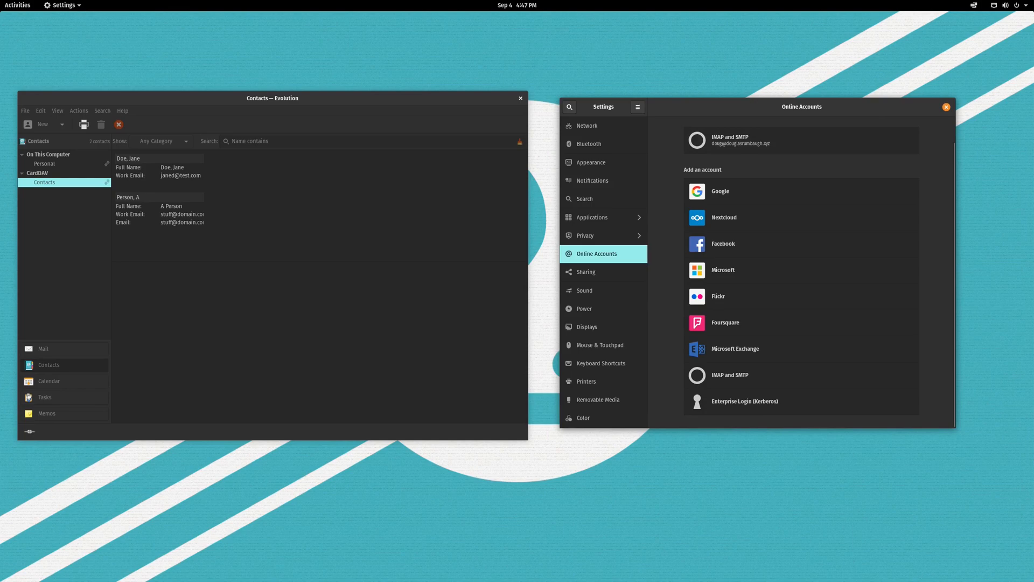
key(super)
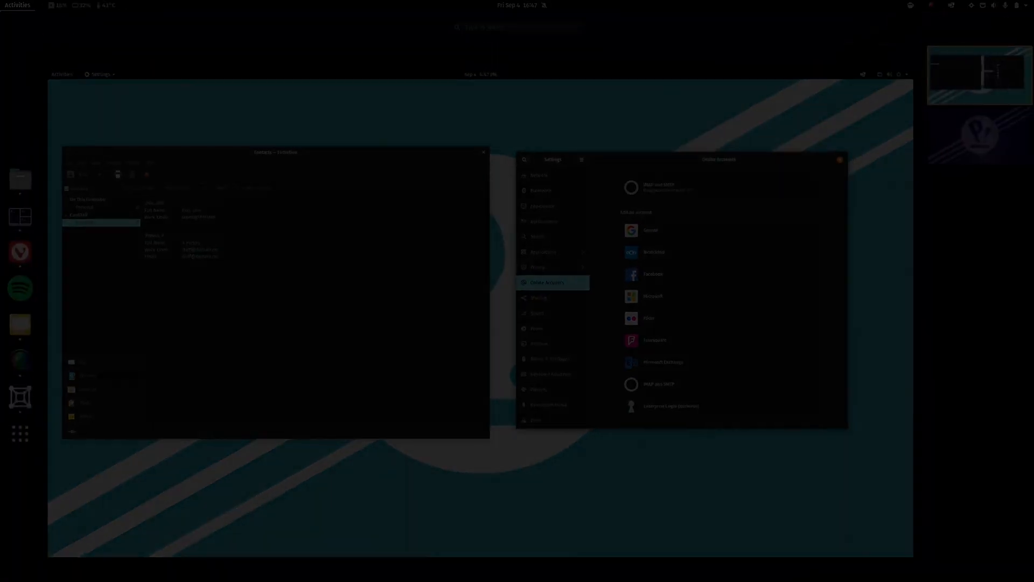